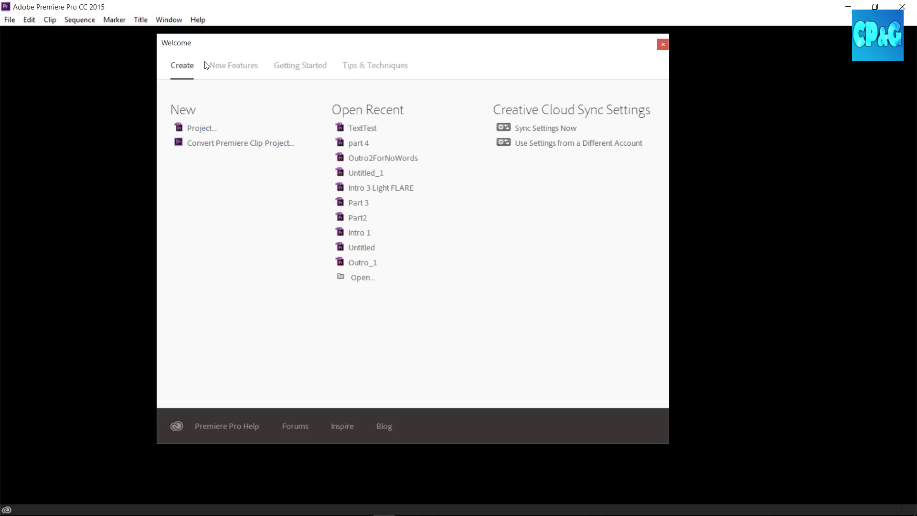
Start a new project and name it Project123.
{"action": "left_click", "coordinate": [10, 19]}
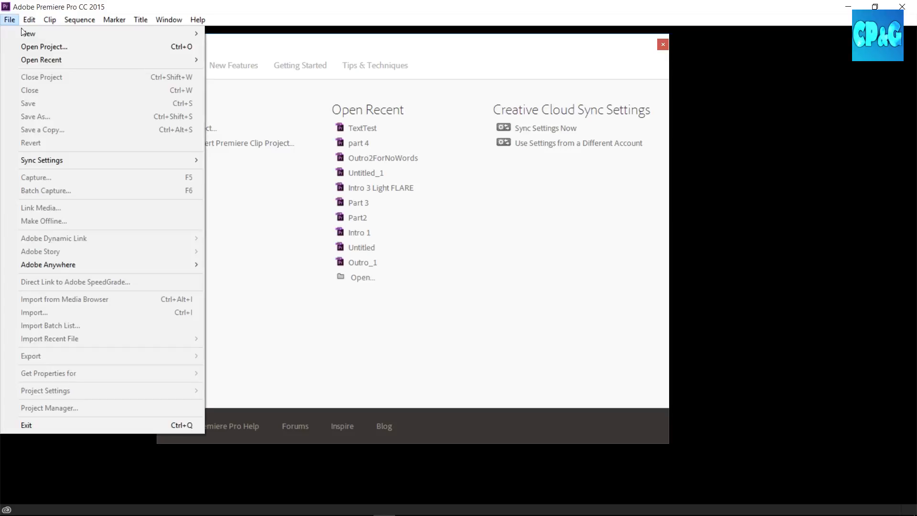
{"action": "mouse_move", "coordinate": [30, 33]}
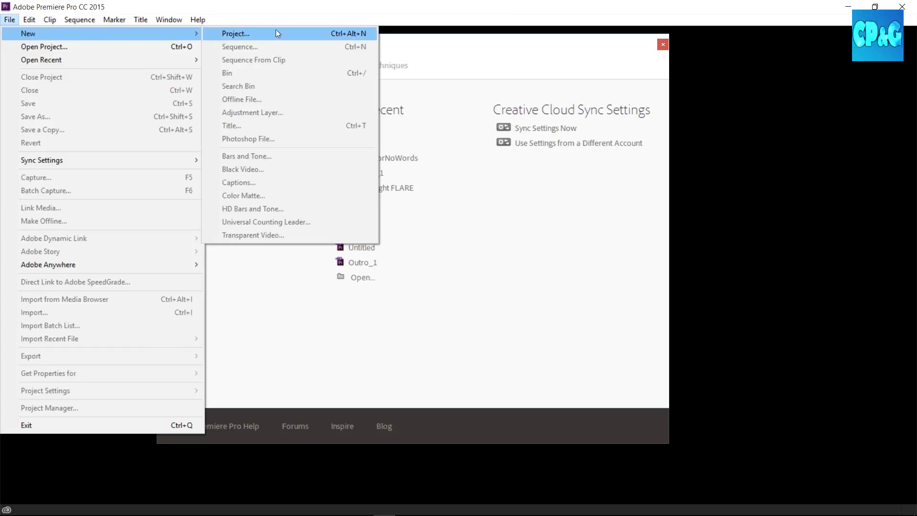
{"action": "left_click", "coordinate": [400, 53]}
{"action": "left_click", "coordinate": [213, 132]}
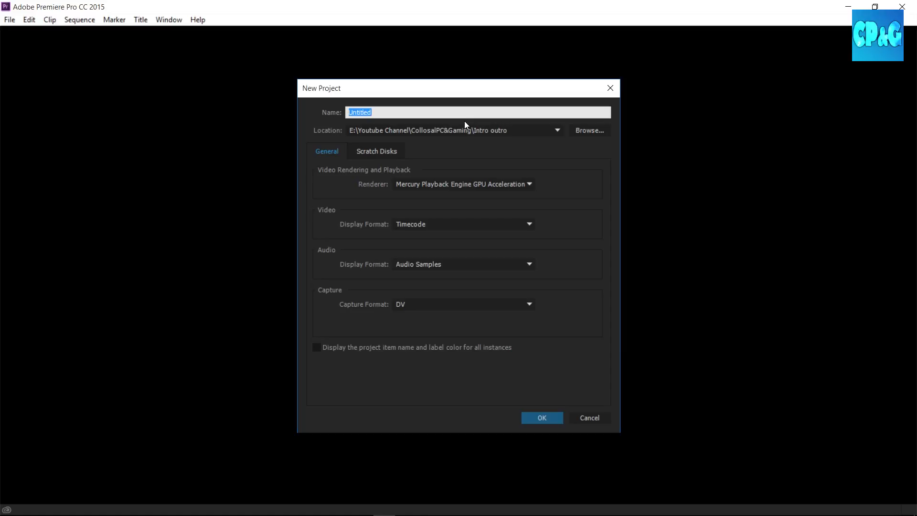
{"action": "type", "text": "Project123"}
{"action": "left_click", "coordinate": [370, 151]}
{"action": "left_click", "coordinate": [321, 152]}
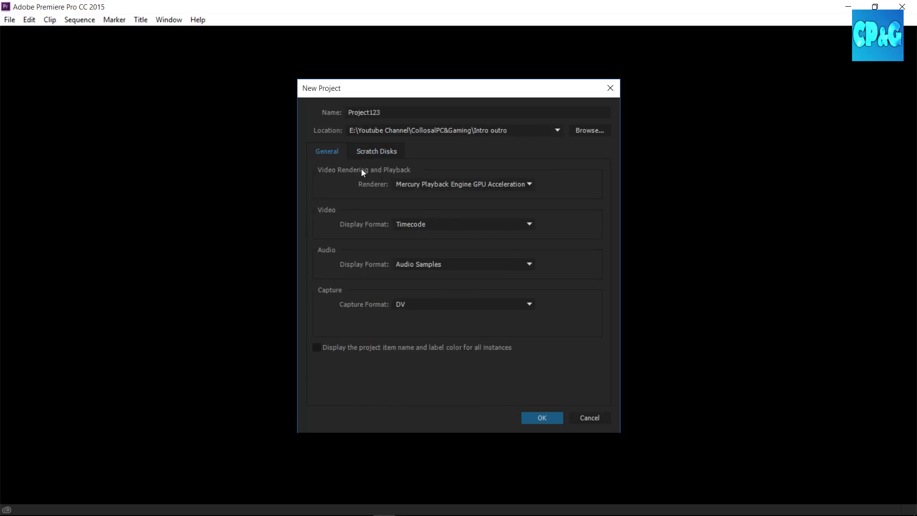
Choose Mercury Playback Engine GPU Acceleration (CUDA) as the renderer and create the project.
{"action": "left_click", "coordinate": [420, 183]}
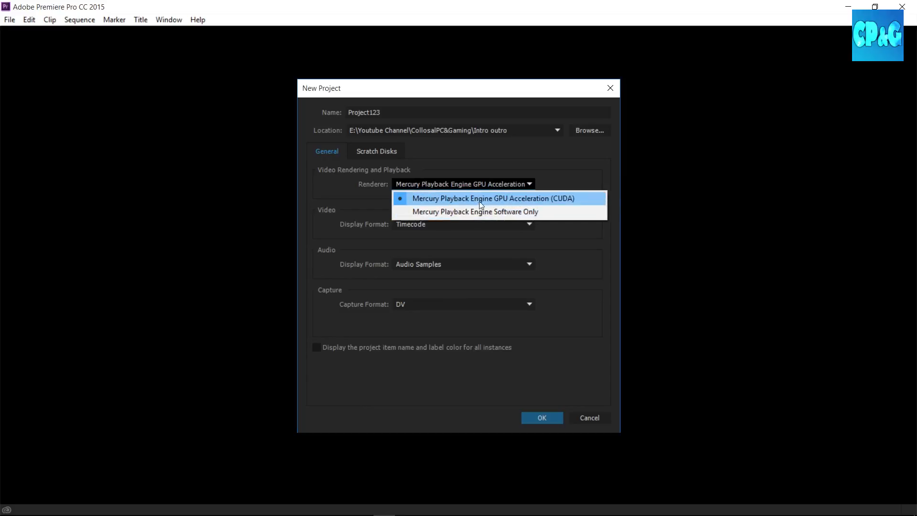
{"action": "left_click", "coordinate": [474, 187]}
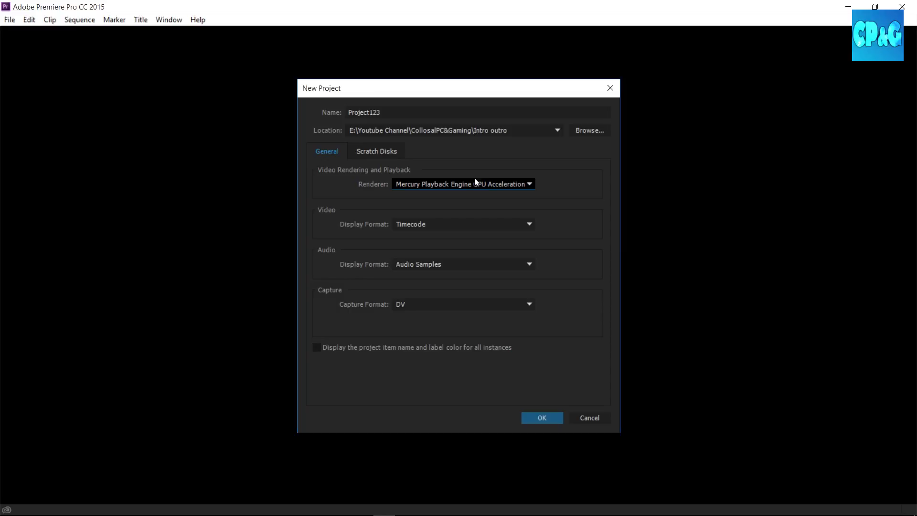
{"action": "left_click", "coordinate": [489, 183]}
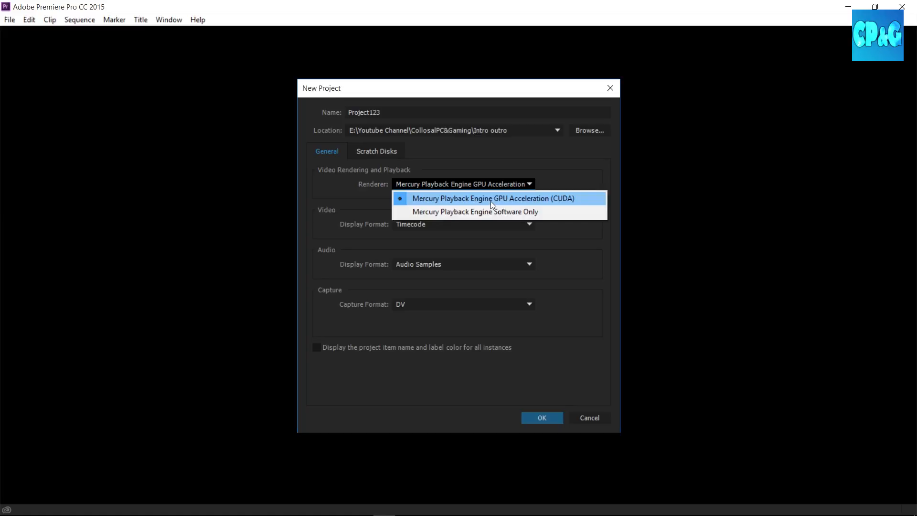
{"action": "left_click", "coordinate": [562, 198]}
{"action": "left_click", "coordinate": [513, 184]}
{"action": "left_click", "coordinate": [570, 198]}
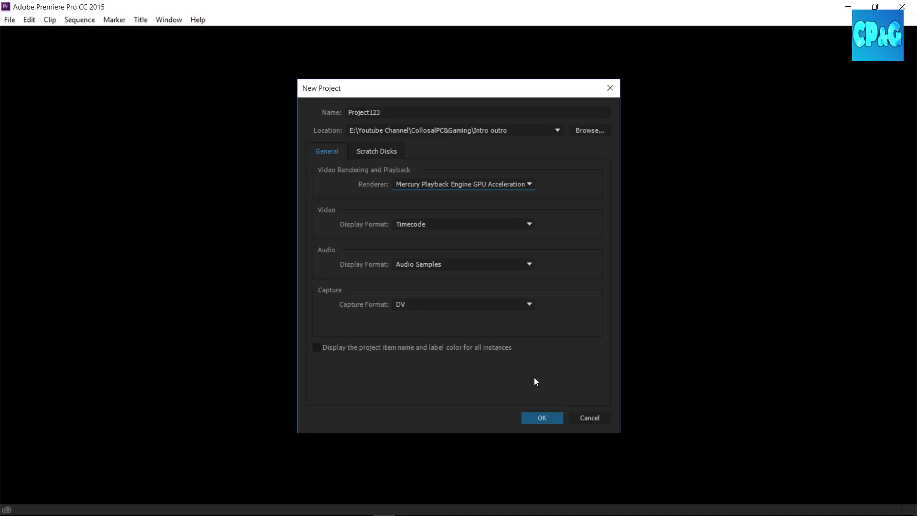
{"action": "left_click", "coordinate": [540, 416]}
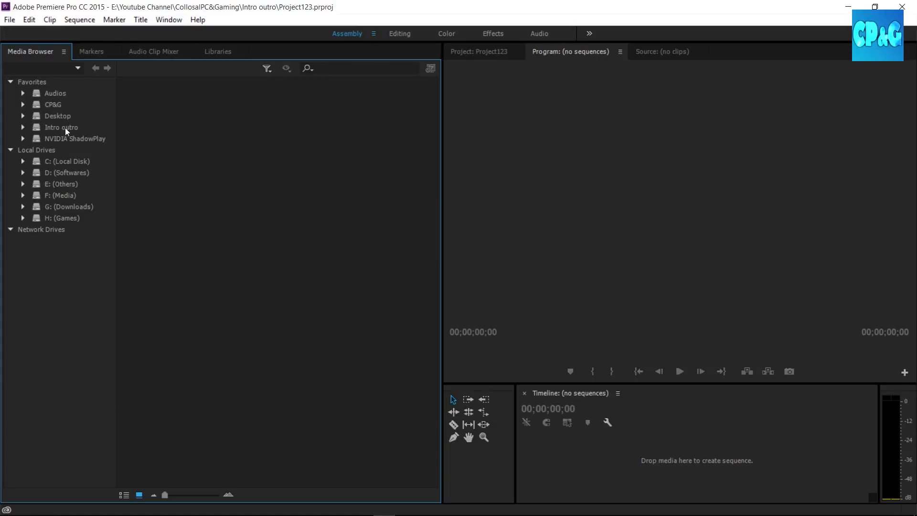
Import the Alan Walker - Fade video from the Audios favorites folder into the project.
{"action": "left_click", "coordinate": [53, 104]}
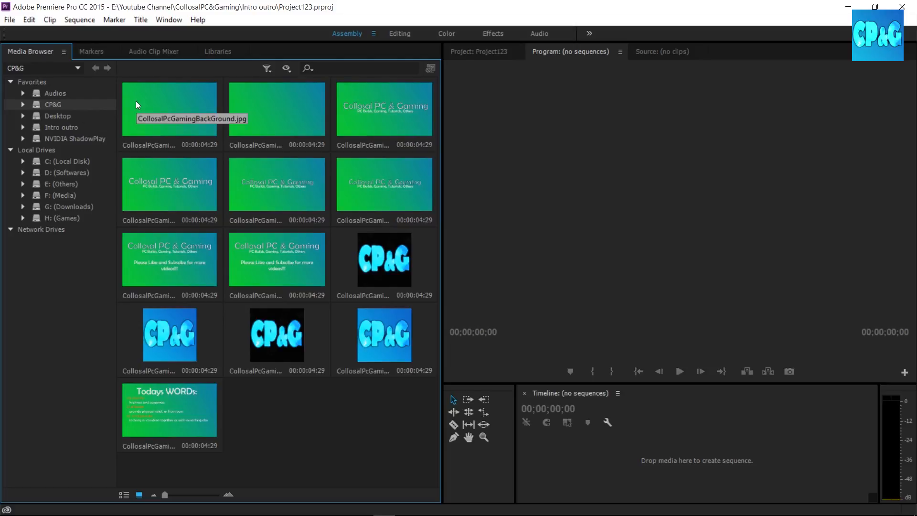
{"action": "left_click", "coordinate": [22, 106]}
{"action": "left_click", "coordinate": [23, 105]}
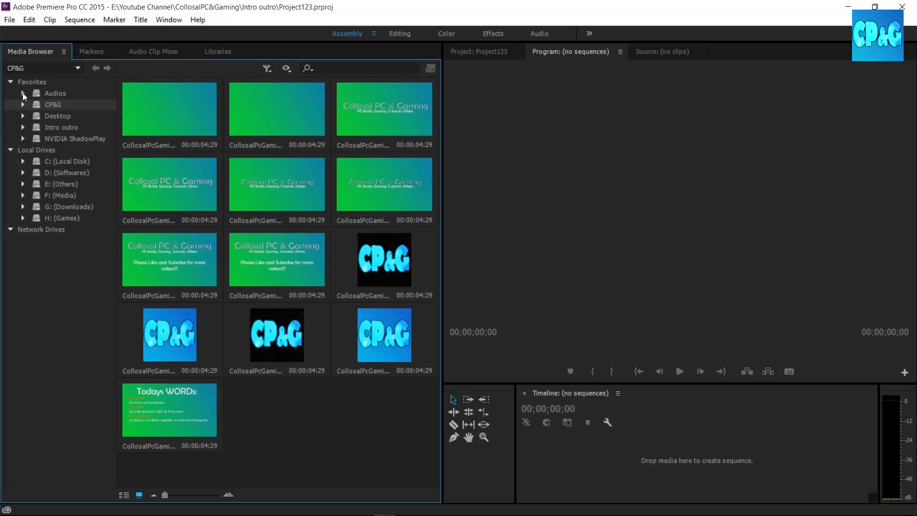
{"action": "left_click", "coordinate": [42, 94]}
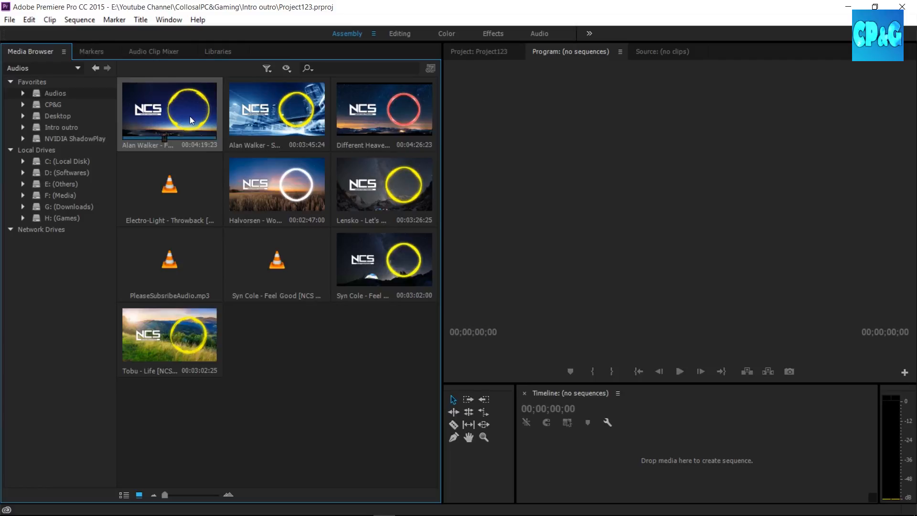
{"action": "left_click", "coordinate": [467, 57]}
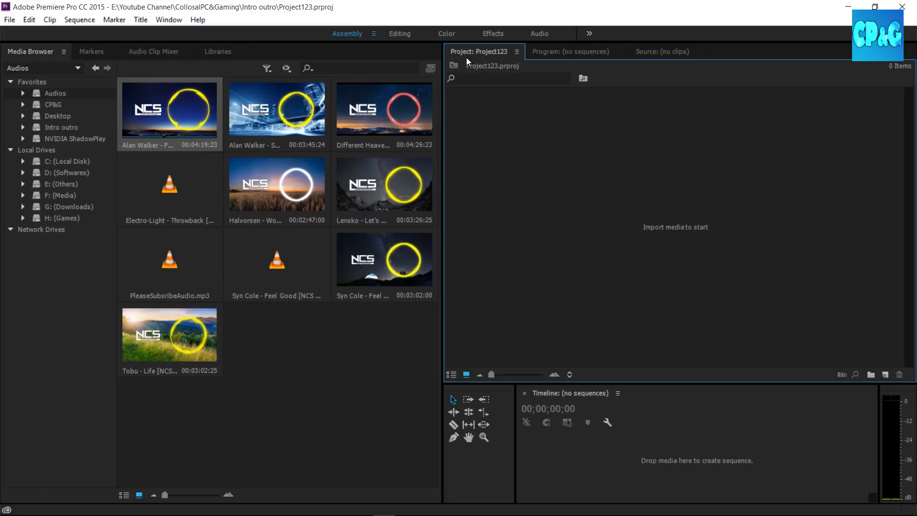
{"action": "left_click_drag", "start_coordinate": [173, 122], "coordinate": [491, 65]}
{"action": "left_click", "coordinate": [552, 51]}
{"action": "left_click", "coordinate": [501, 53]}
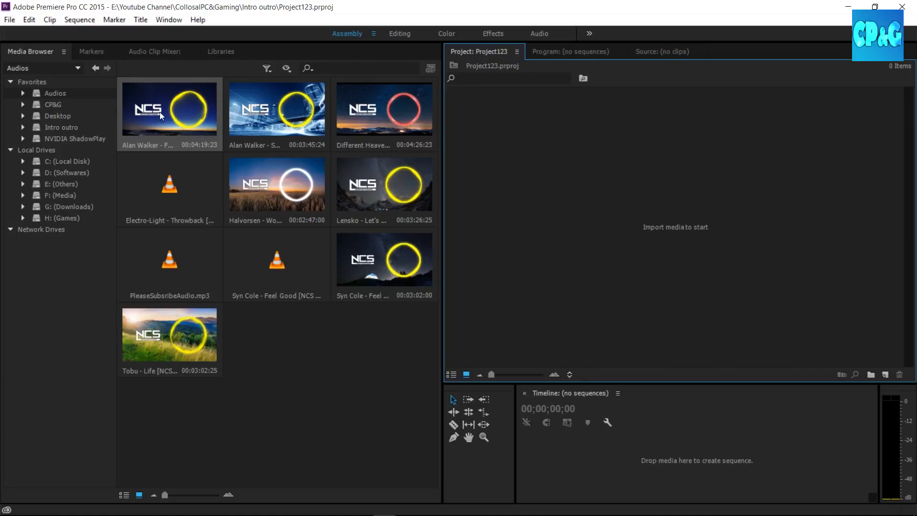
{"action": "left_click_drag", "start_coordinate": [170, 109], "coordinate": [569, 155]}
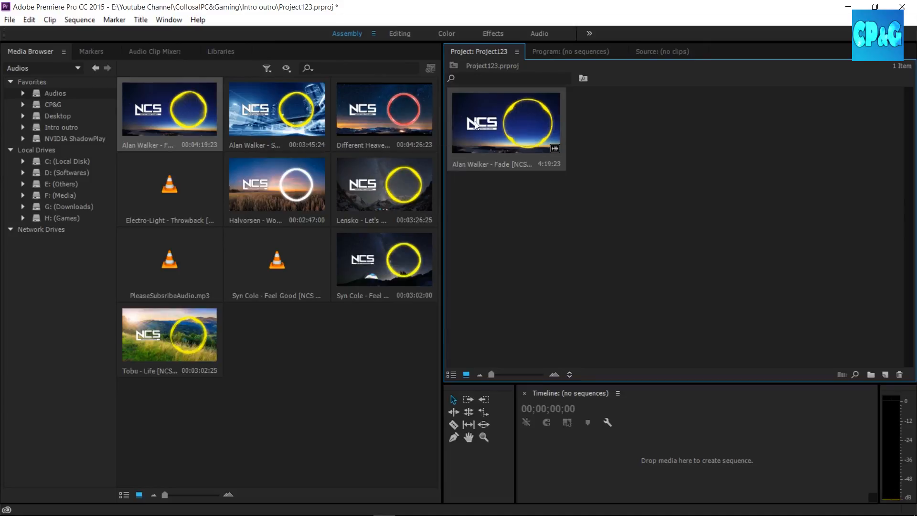
Import the Electro-Light - Throwback audio and the blue CP&G logo image from the CP&G folder into the project.
{"action": "left_click", "coordinate": [180, 184]}
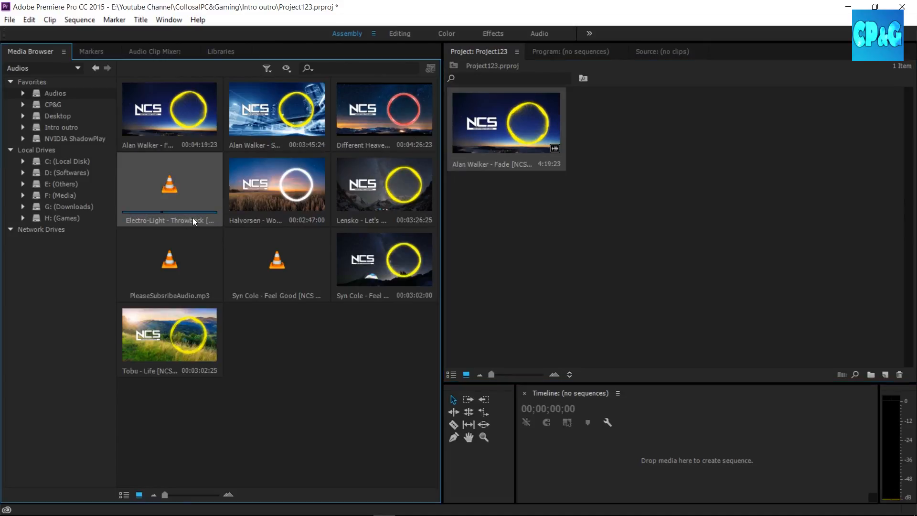
{"action": "left_click_drag", "start_coordinate": [192, 195], "coordinate": [653, 164]}
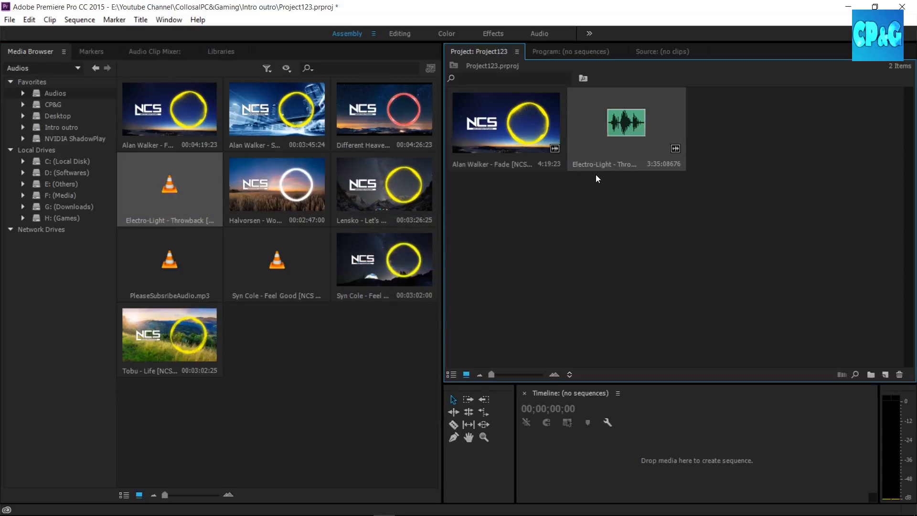
{"action": "left_click", "coordinate": [51, 104]}
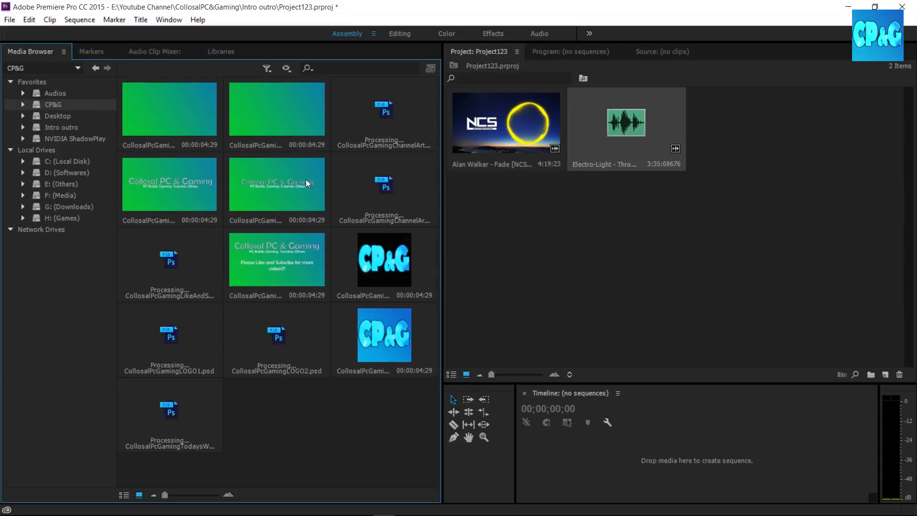
{"action": "left_click_drag", "start_coordinate": [378, 340], "coordinate": [737, 162]}
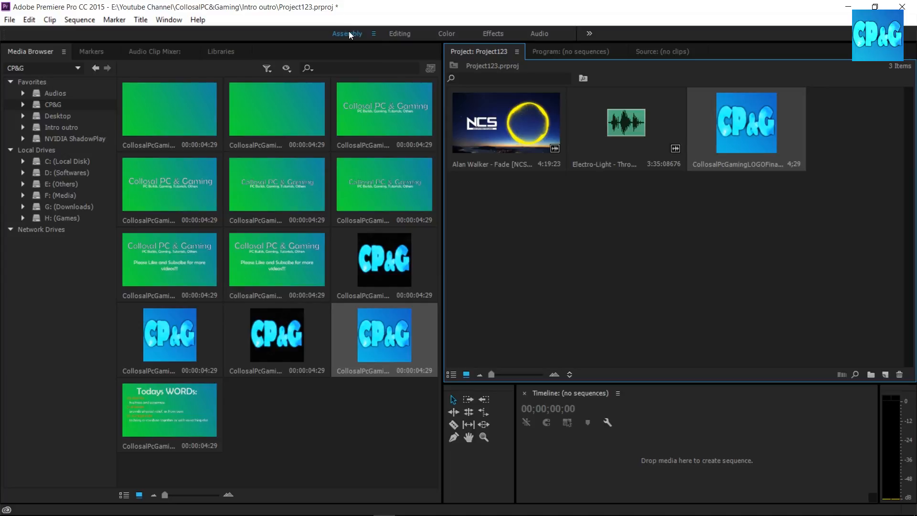
Switch to the Editing workspace and view the additional panels grouped with the Source monitor.
{"action": "left_click", "coordinate": [394, 33]}
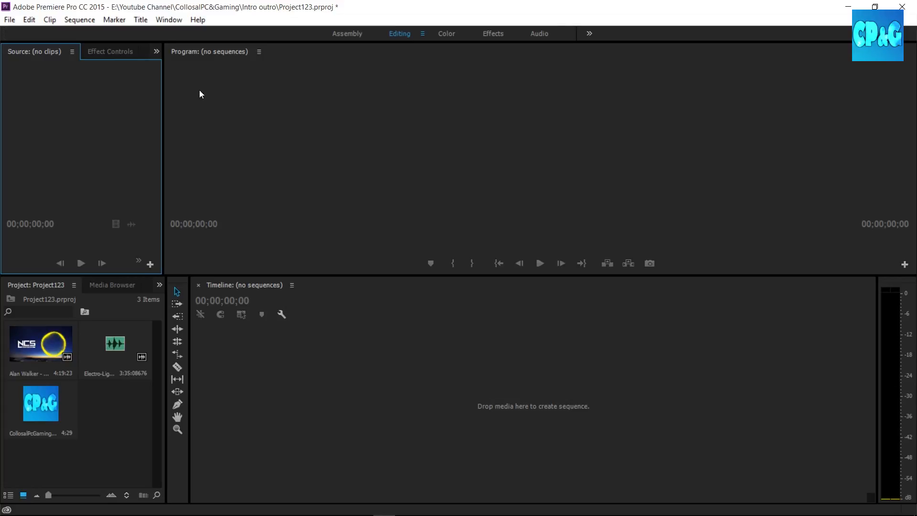
{"action": "left_click", "coordinate": [154, 53]}
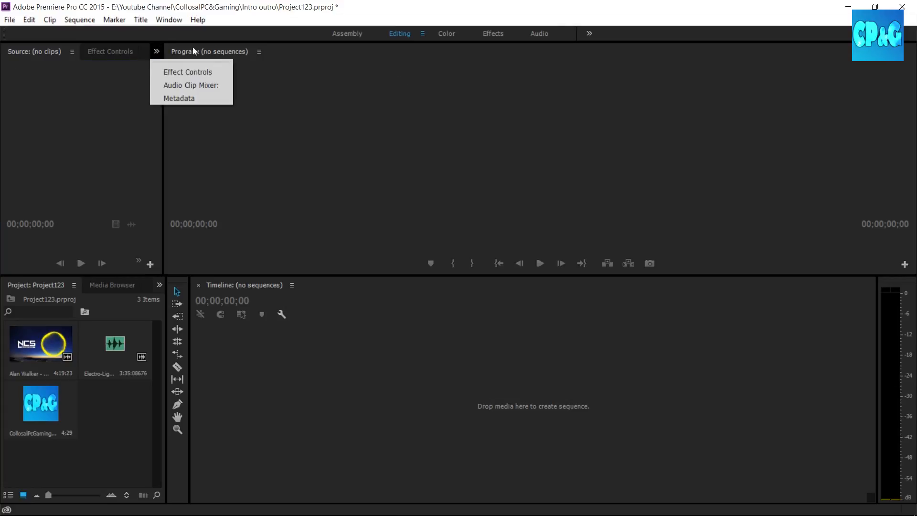
{"action": "left_click", "coordinate": [215, 2]}
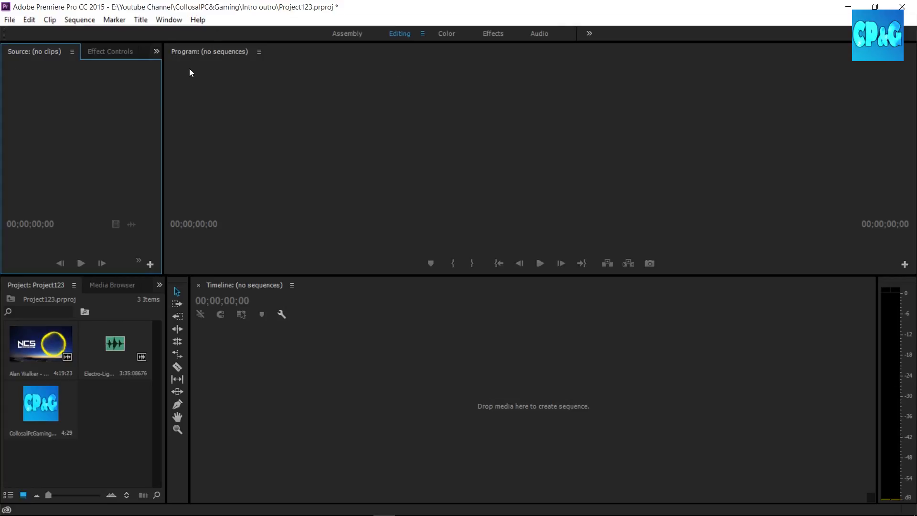
{"action": "left_click", "coordinate": [156, 52]}
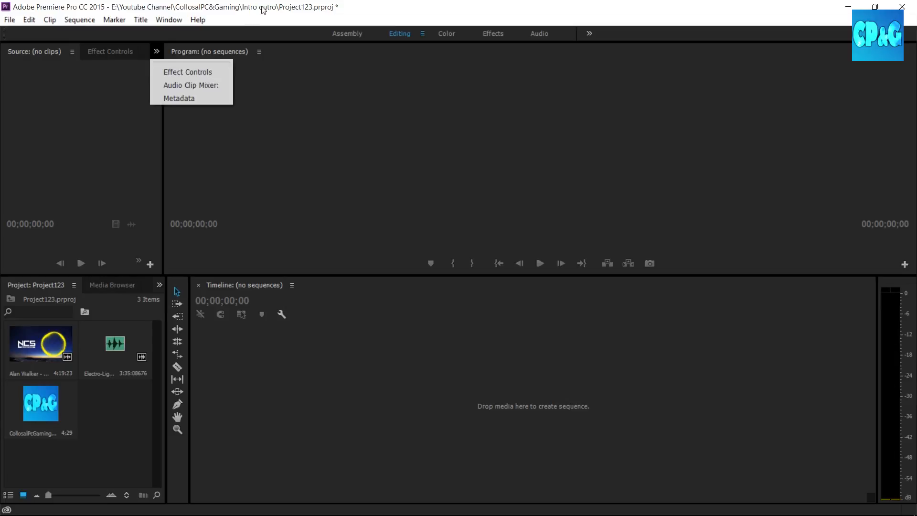
{"action": "left_click", "coordinate": [153, 59]}
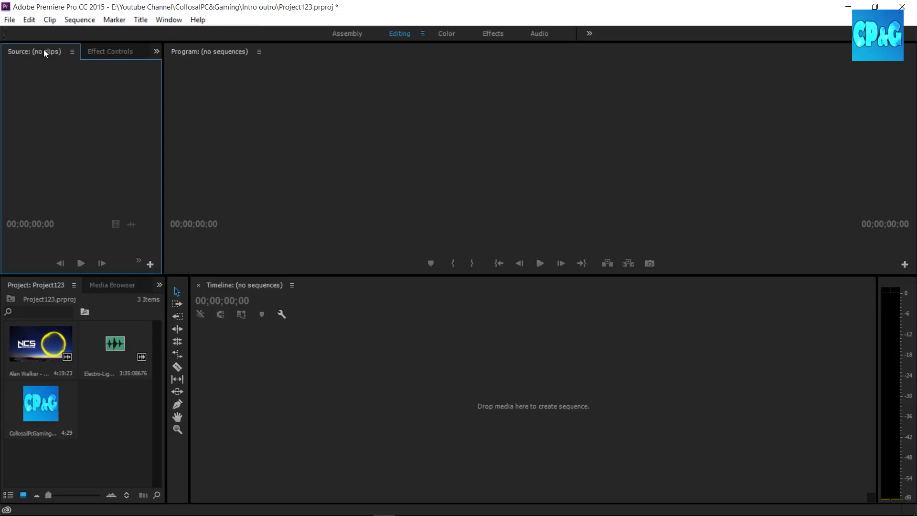
{"action": "left_click", "coordinate": [48, 338]}
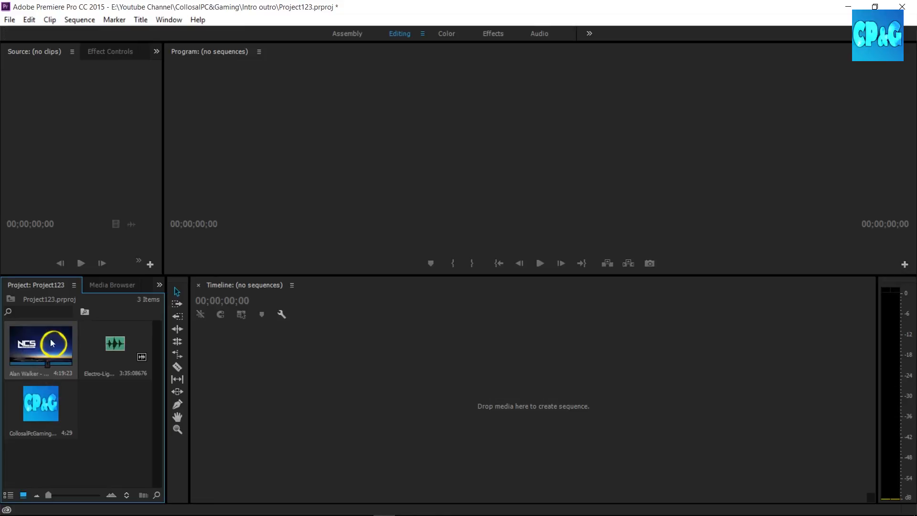
Check the import option for CollosalPcGamingLOGO2.psd in the Assembly workspace and return to the Editing workspace.
{"action": "key", "text": "alt+shift+1"}
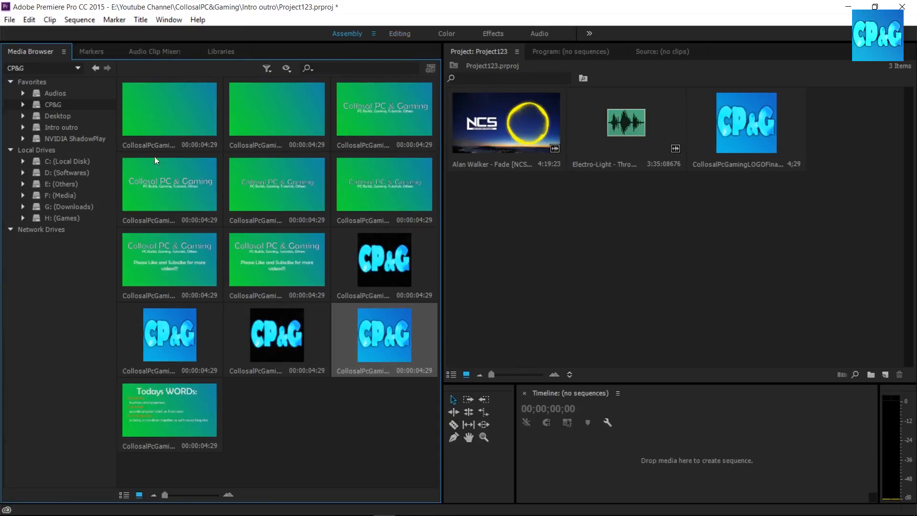
{"action": "right_click", "coordinate": [242, 339]}
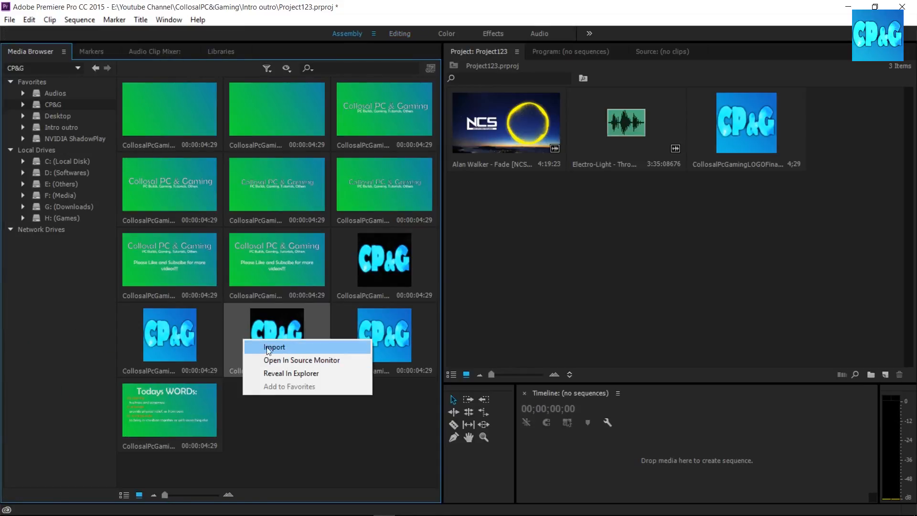
{"action": "left_click", "coordinate": [288, 412]}
{"action": "mouse_move", "coordinate": [281, 341]}
{"action": "left_mouse_down"}
{"action": "mouse_move", "coordinate": [512, 308]}
{"action": "mouse_move", "coordinate": [664, 250]}
{"action": "mouse_move", "coordinate": [296, 347]}
{"action": "left_mouse_up"}
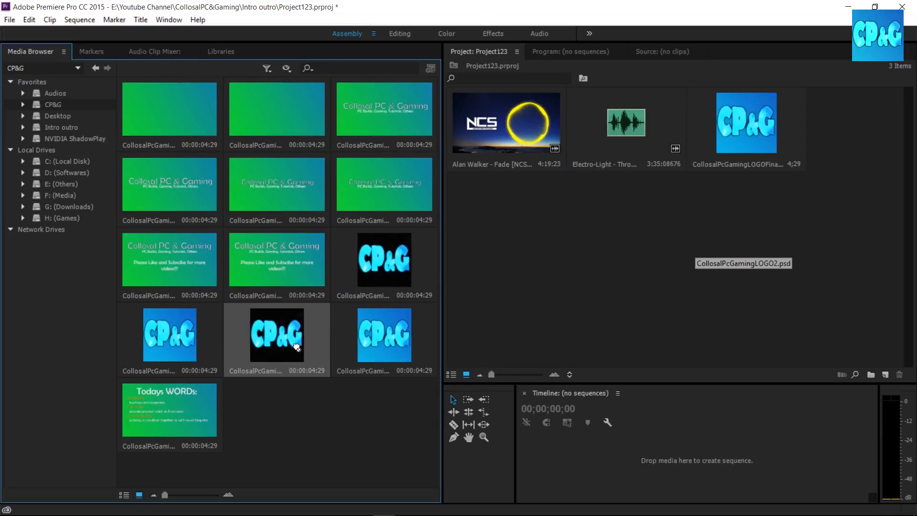
{"action": "right_click", "coordinate": [292, 350]}
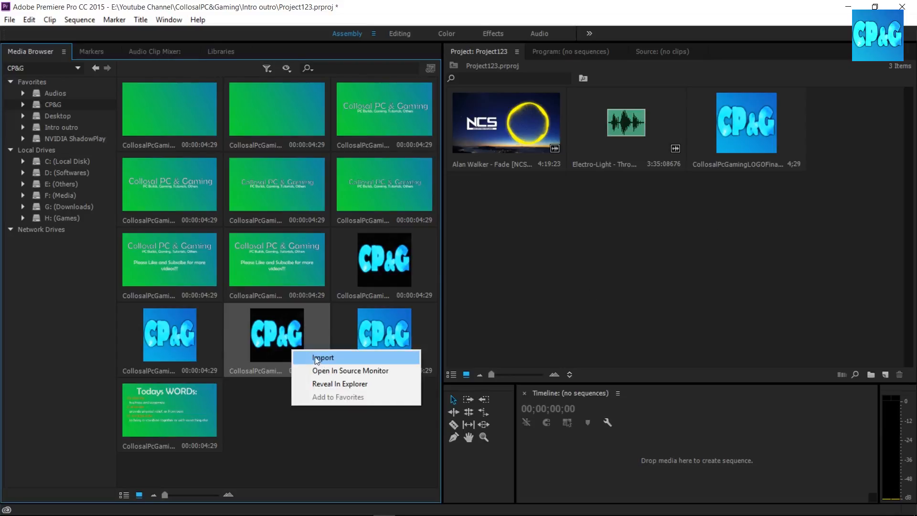
{"action": "left_click", "coordinate": [325, 314]}
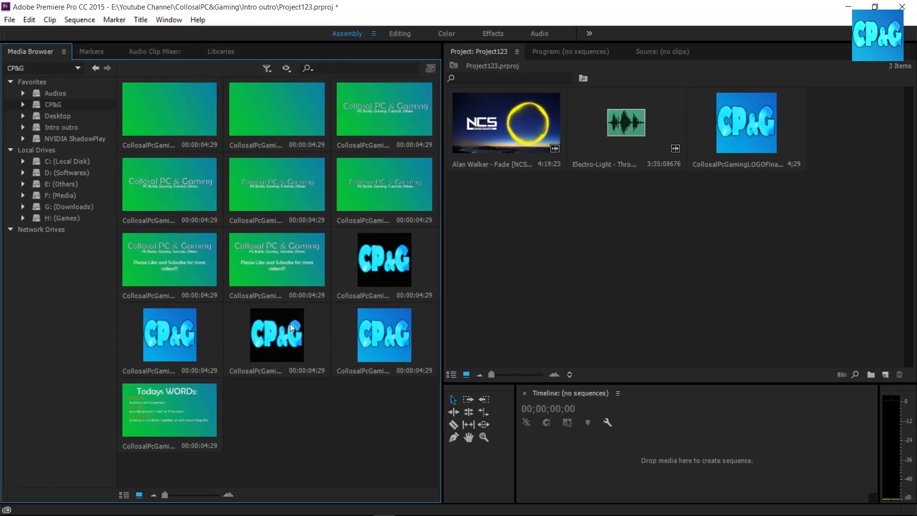
{"action": "left_click", "coordinate": [548, 47]}
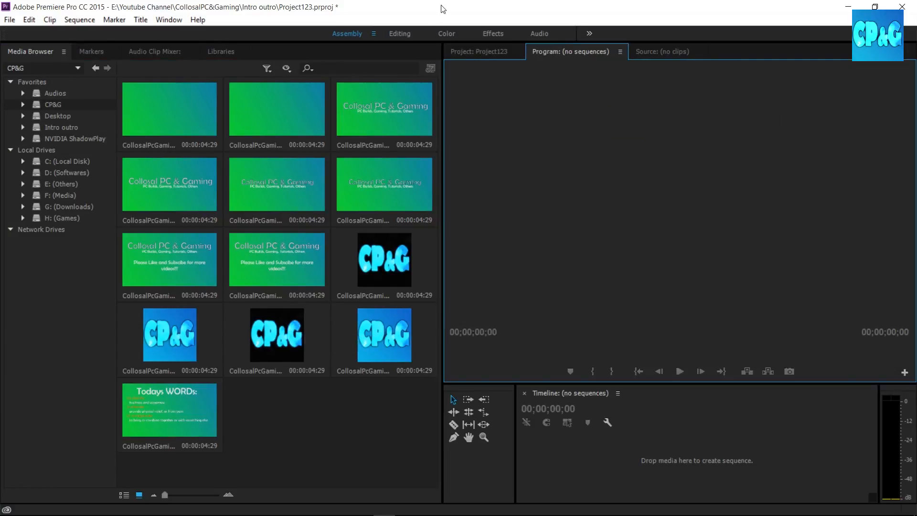
{"action": "left_click", "coordinate": [399, 33]}
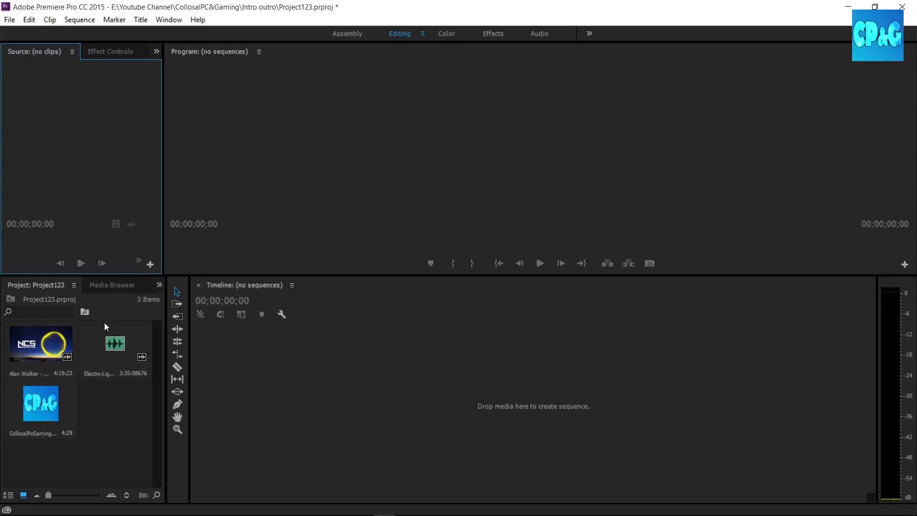
Create a sequence from the Alan Walker - Fade video and fit the whole clip in the timeline.
{"action": "left_click_drag", "start_coordinate": [41, 345], "coordinate": [344, 420]}
{"action": "left_click_drag", "start_coordinate": [502, 498], "coordinate": [671, 498]}
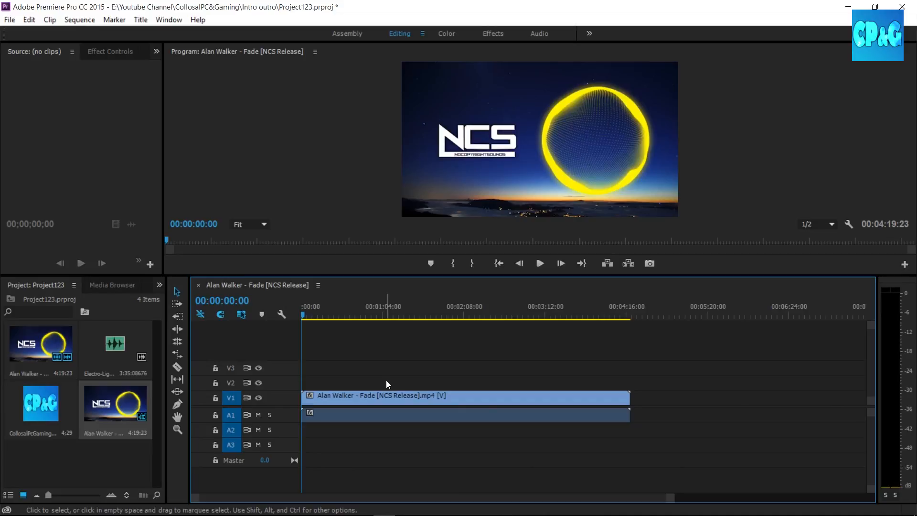
Move the playhead to about 50 seconds and play the sequence.
{"action": "mouse_move", "coordinate": [304, 316]}
{"action": "left_mouse_down"}
{"action": "mouse_move", "coordinate": [355, 317]}
{"action": "mouse_move", "coordinate": [304, 320]}
{"action": "left_mouse_up"}
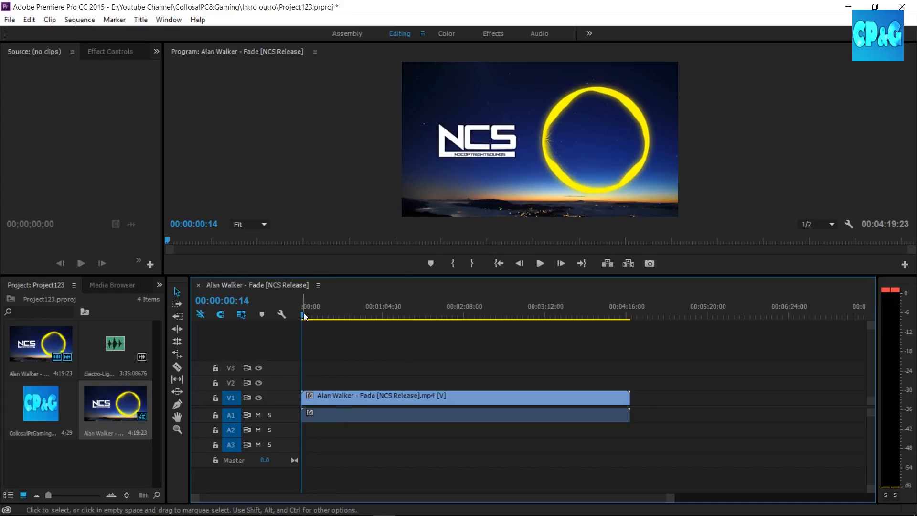
{"action": "left_click_drag", "start_coordinate": [304, 317], "coordinate": [364, 325]}
{"action": "left_click", "coordinate": [545, 264]}
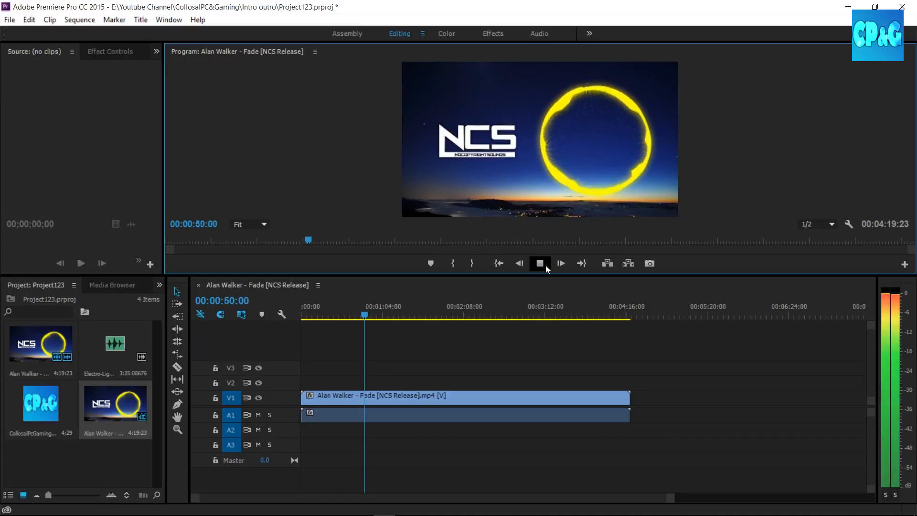
Stop playback and place the CollosalPcGamingLOGOFinal1.jpg logo on V2, spanning the full length of the Alan Walker - Fade video.
{"action": "left_click", "coordinate": [546, 266]}
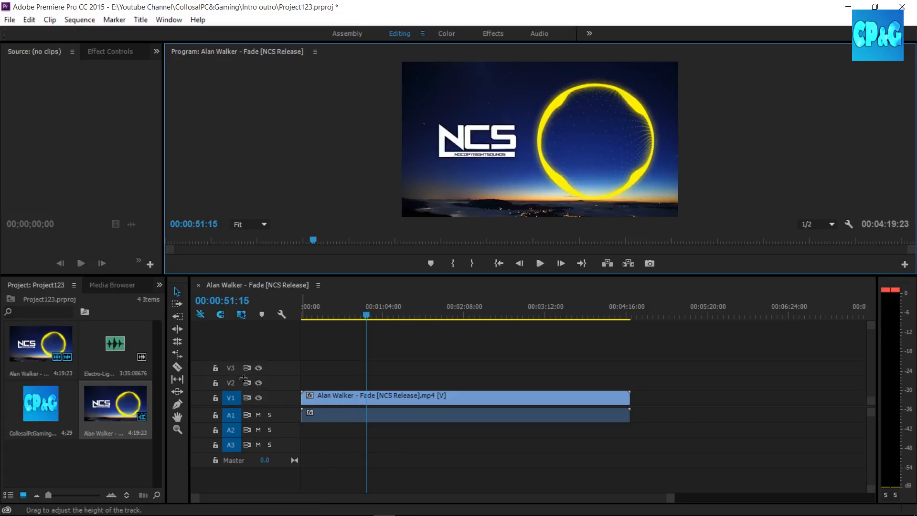
{"action": "left_click", "coordinate": [62, 405]}
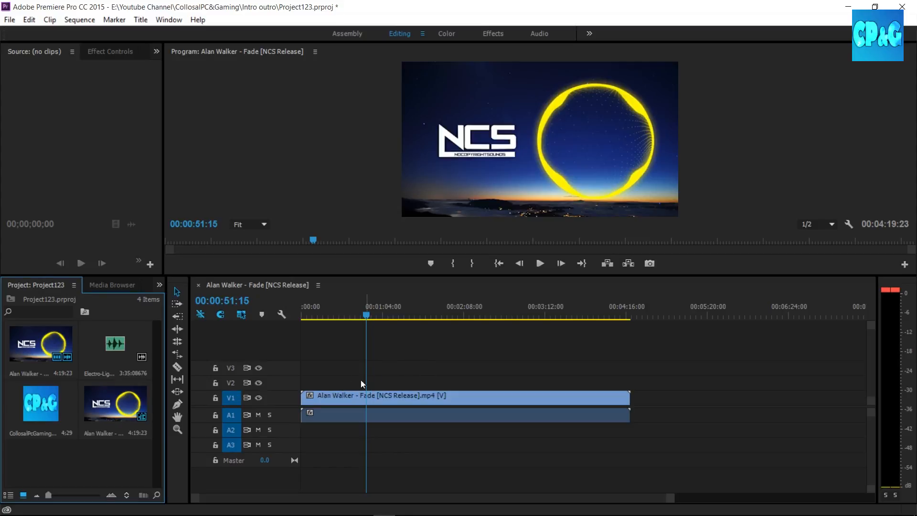
{"action": "left_click_drag", "start_coordinate": [38, 417], "coordinate": [573, 396]}
{"action": "left_click_drag", "start_coordinate": [554, 499], "coordinate": [489, 504]}
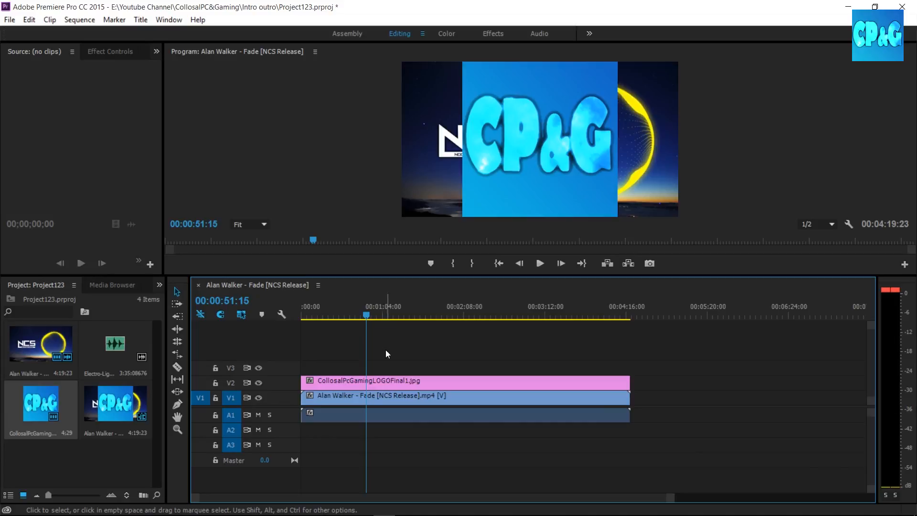
Move the Alan Walker - Fade video from V1 to V3 so it sits above the logo, and compare the two layers.
{"action": "left_click", "coordinate": [383, 379]}
{"action": "left_click", "coordinate": [386, 404]}
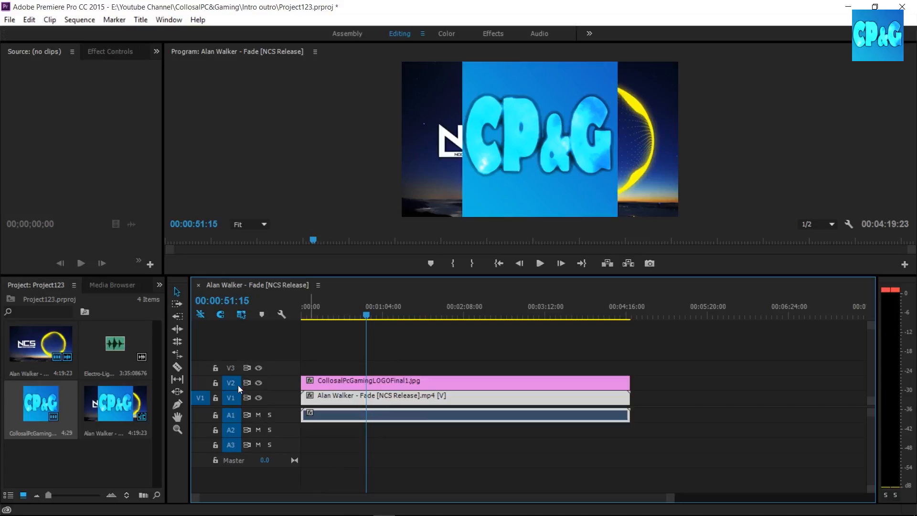
{"action": "left_click", "coordinate": [331, 384]}
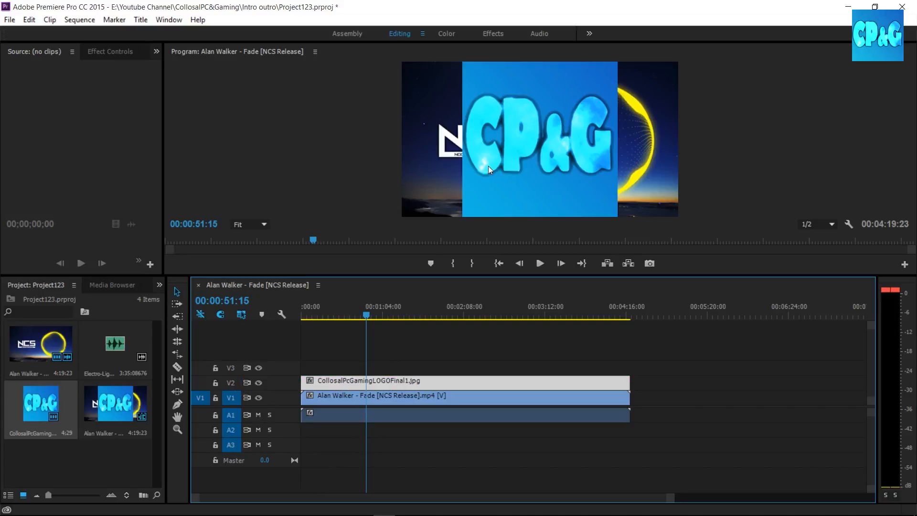
{"action": "left_click_drag", "start_coordinate": [414, 397], "coordinate": [426, 365]}
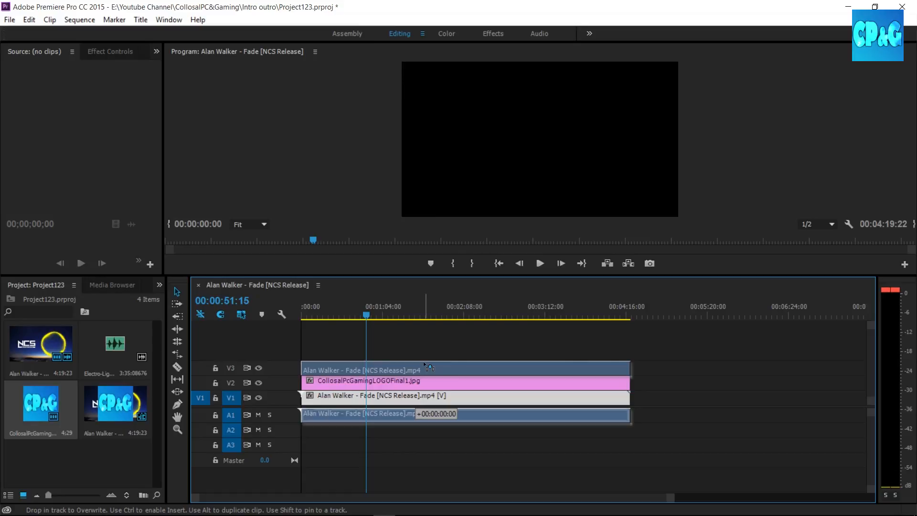
{"action": "left_click_drag", "start_coordinate": [427, 366], "coordinate": [427, 367]}
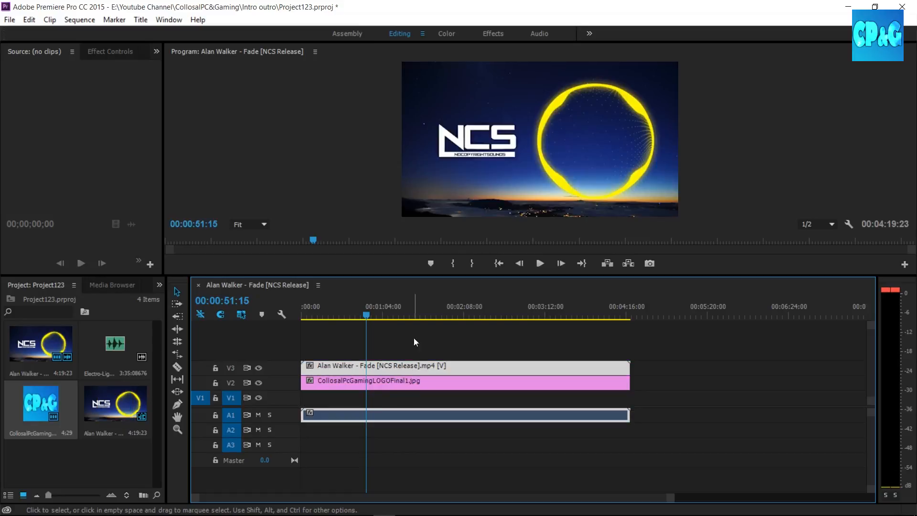
{"action": "left_click", "coordinate": [402, 383]}
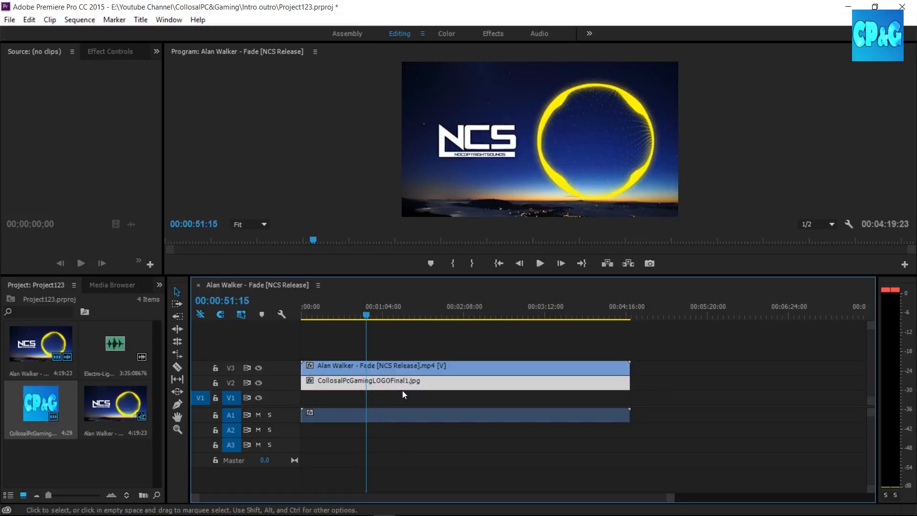
{"action": "left_click", "coordinate": [387, 364]}
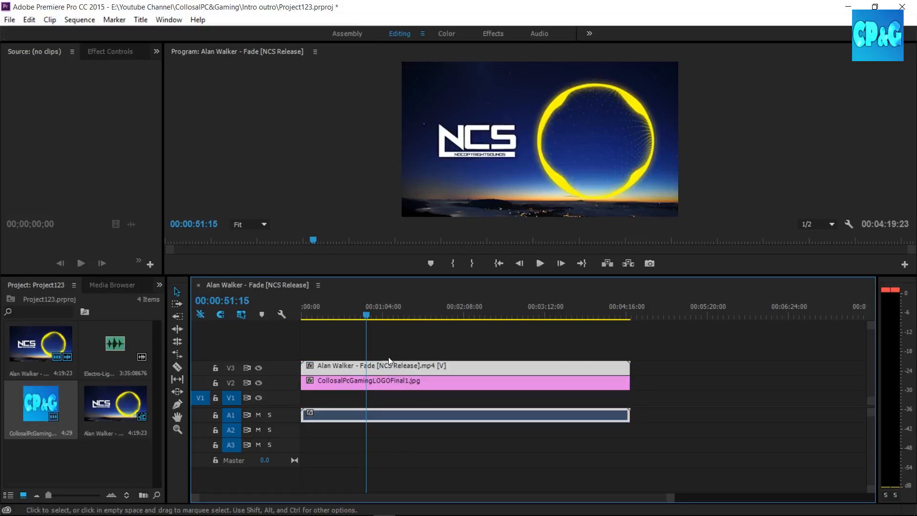
{"action": "left_click", "coordinate": [386, 385]}
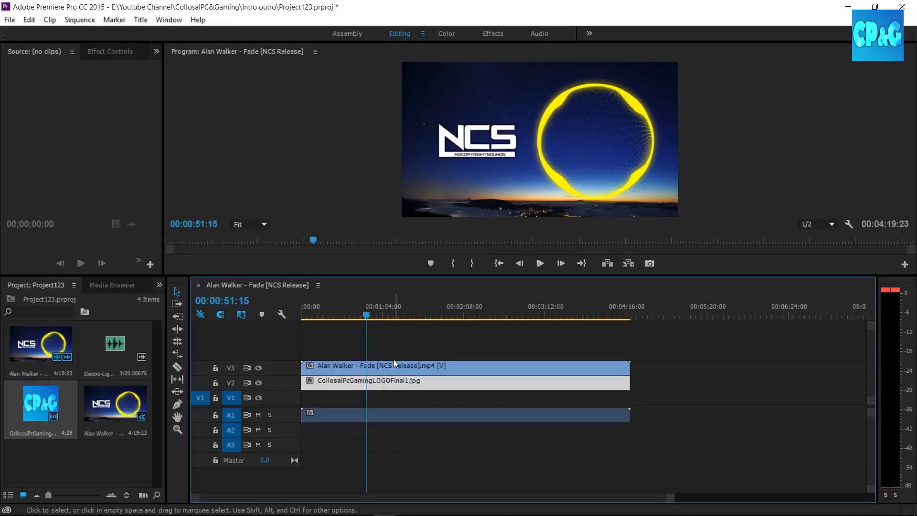
Move the Alan Walker - Fade video back to V1 beneath the logo and align the logo clip's end with the video's end.
{"action": "left_click_drag", "start_coordinate": [394, 363], "coordinate": [394, 398]}
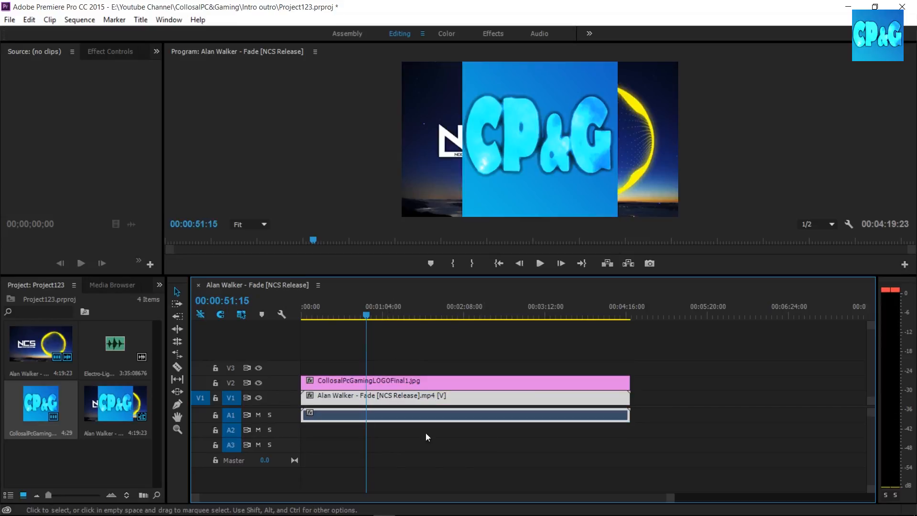
{"action": "left_click", "coordinate": [412, 380]}
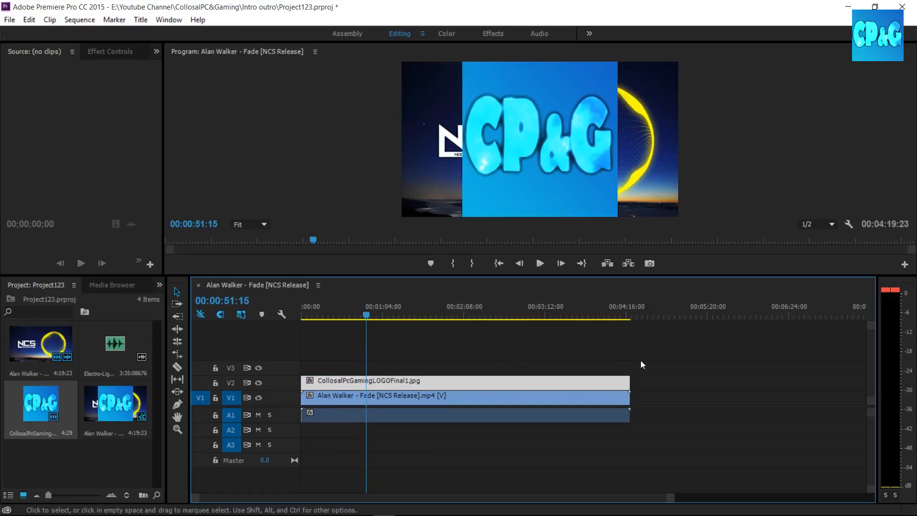
{"action": "mouse_move", "coordinate": [629, 381]}
{"action": "left_mouse_down"}
{"action": "mouse_move", "coordinate": [449, 405]}
{"action": "mouse_move", "coordinate": [629, 399]}
{"action": "left_mouse_up"}
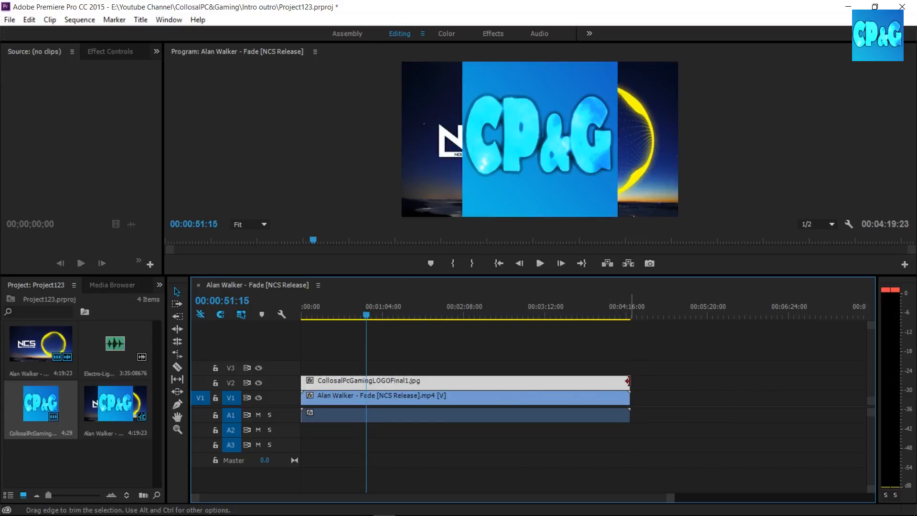
{"action": "mouse_move", "coordinate": [614, 385]}
{"action": "left_mouse_down"}
{"action": "mouse_move", "coordinate": [544, 385]}
{"action": "mouse_move", "coordinate": [629, 384]}
{"action": "left_mouse_up"}
Delete the audio track that holds the Alan Walker - Fade clip's sound.
{"action": "left_click", "coordinate": [455, 402]}
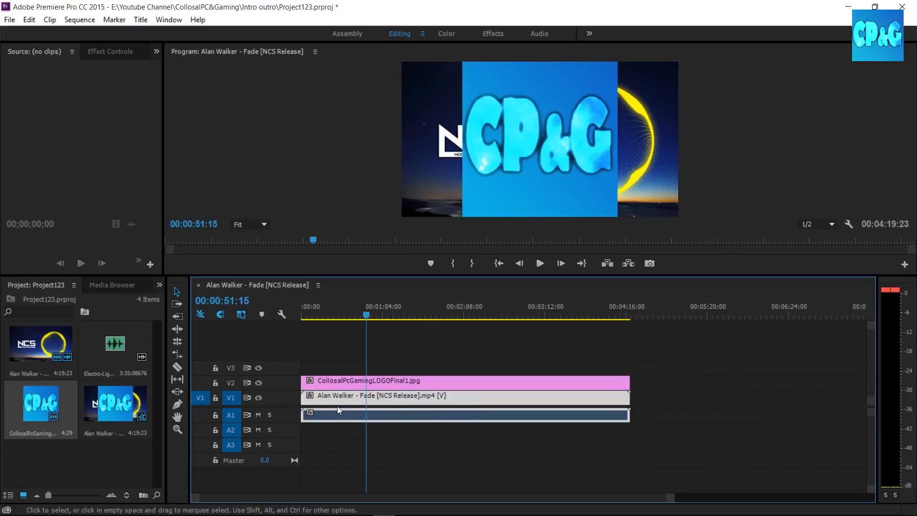
{"action": "right_click", "coordinate": [292, 412]}
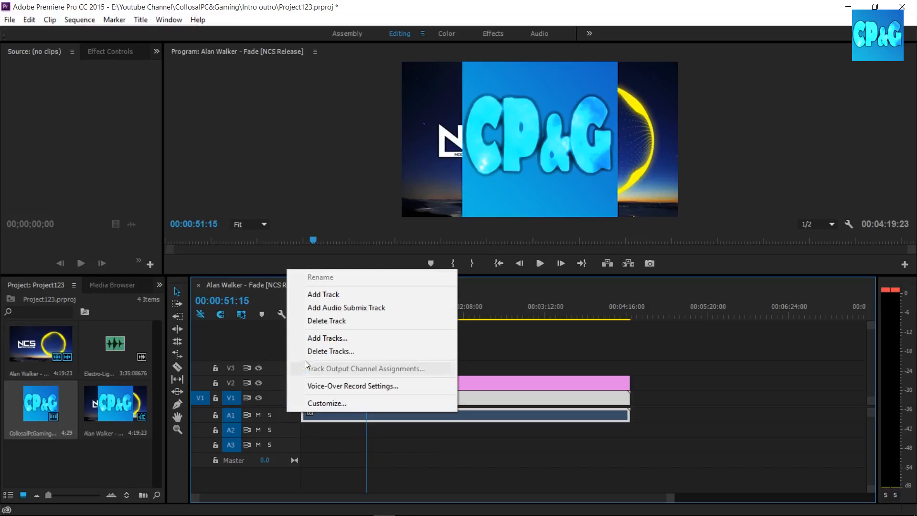
{"action": "left_click", "coordinate": [325, 321]}
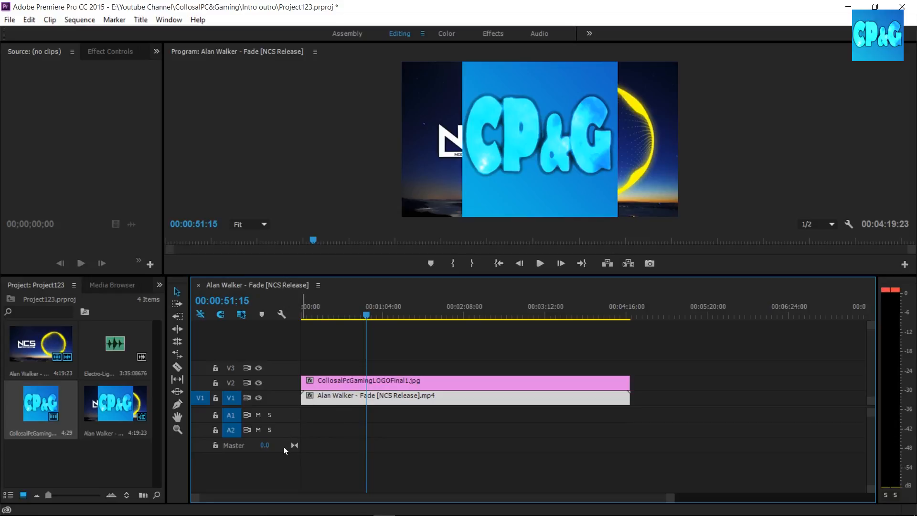
Move the playhead to about 22 seconds and replace the silent V1 clip with the original Alan Walker - Fade video including its audio.
{"action": "left_click_drag", "start_coordinate": [366, 316], "coordinate": [329, 319]}
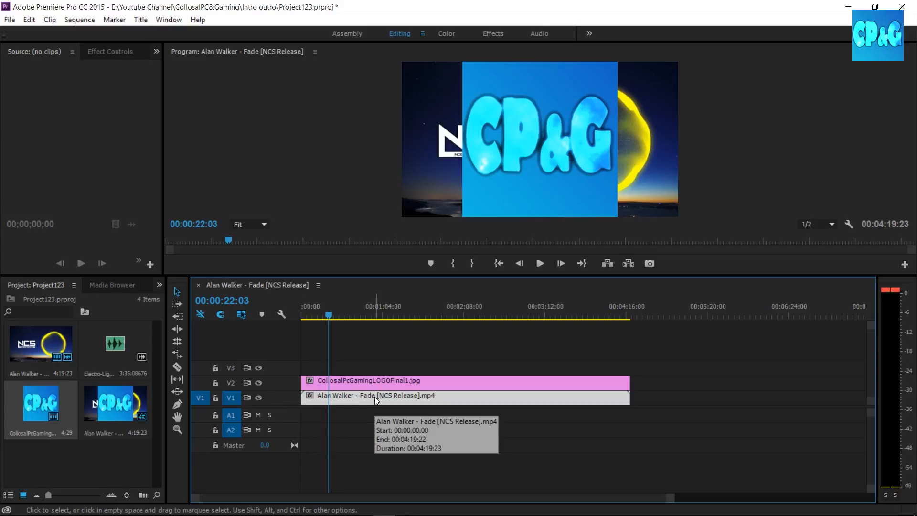
{"action": "key", "text": "Delete"}
{"action": "left_click_drag", "start_coordinate": [60, 357], "coordinate": [306, 411]}
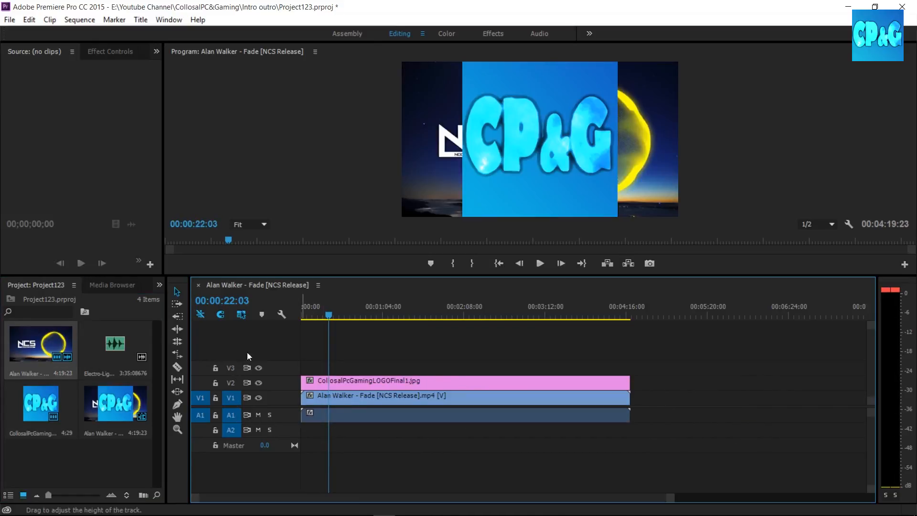
Examine the Add Tracks options from both the video and audio track areas without adding any tracks.
{"action": "right_click", "coordinate": [232, 329]}
{"action": "left_click", "coordinate": [270, 396]}
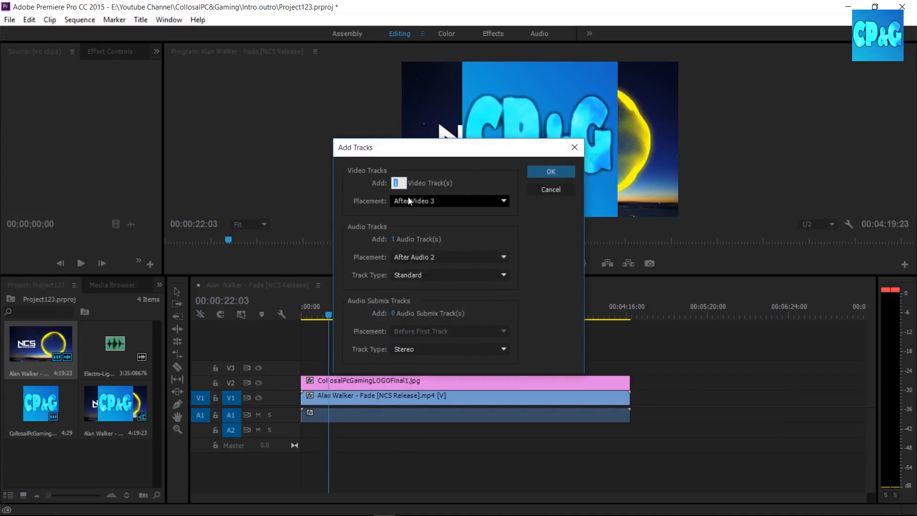
{"action": "left_click", "coordinate": [551, 190]}
{"action": "right_click", "coordinate": [219, 343]}
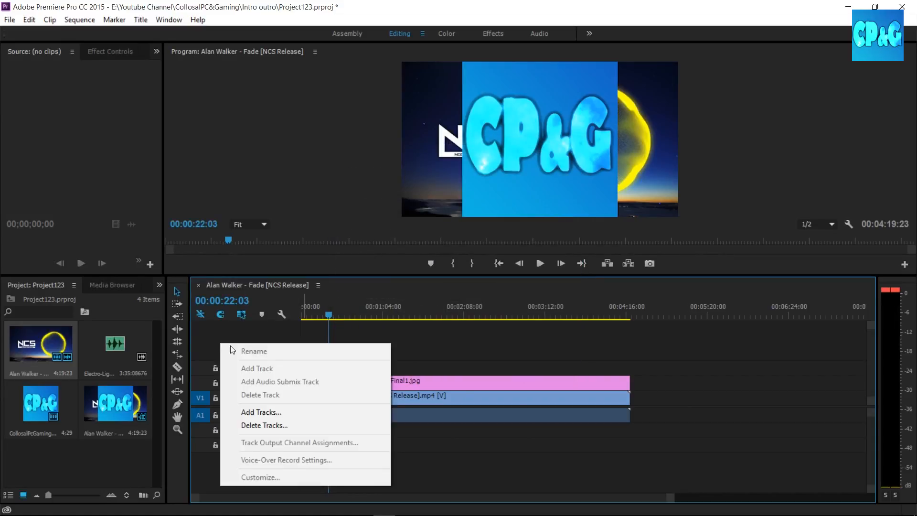
{"action": "left_click", "coordinate": [203, 352]}
{"action": "right_click", "coordinate": [220, 476]}
{"action": "left_click", "coordinate": [259, 403]}
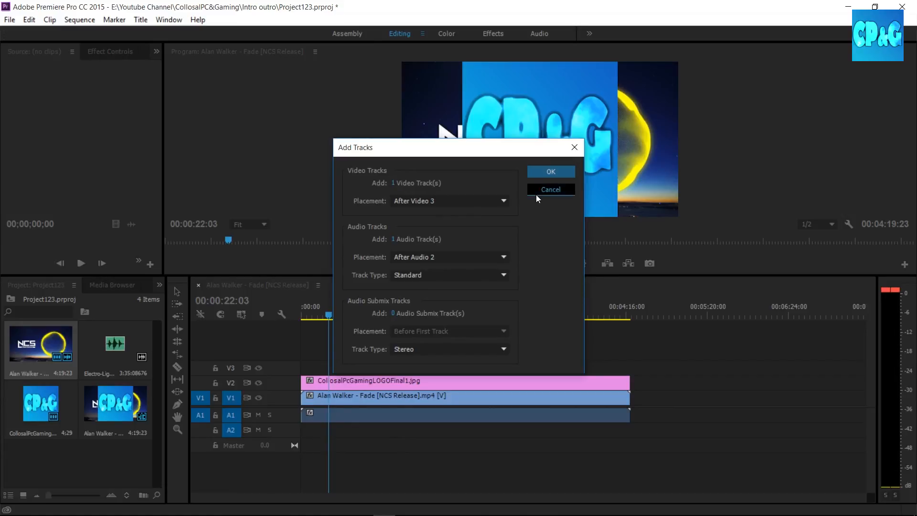
{"action": "left_click", "coordinate": [536, 194]}
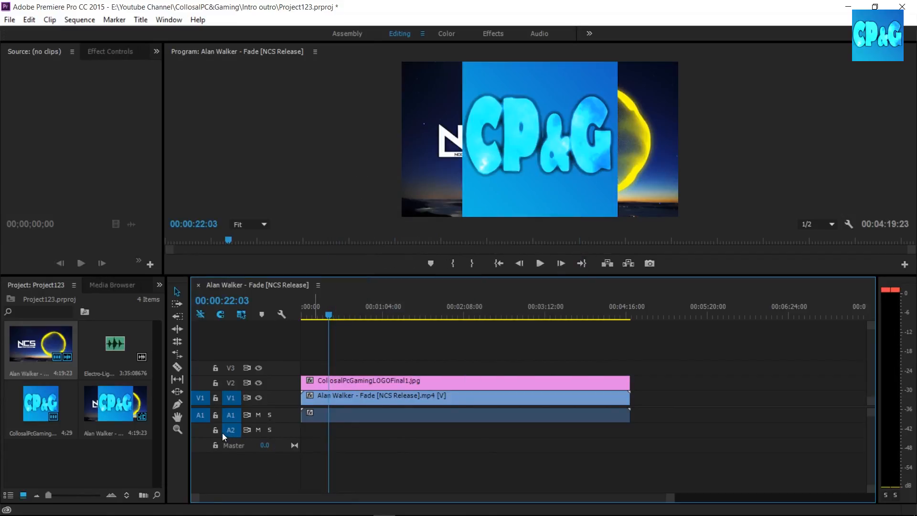
Turn off source patching for V1 and play the sequence briefly from about 22 seconds.
{"action": "left_click", "coordinate": [207, 403]}
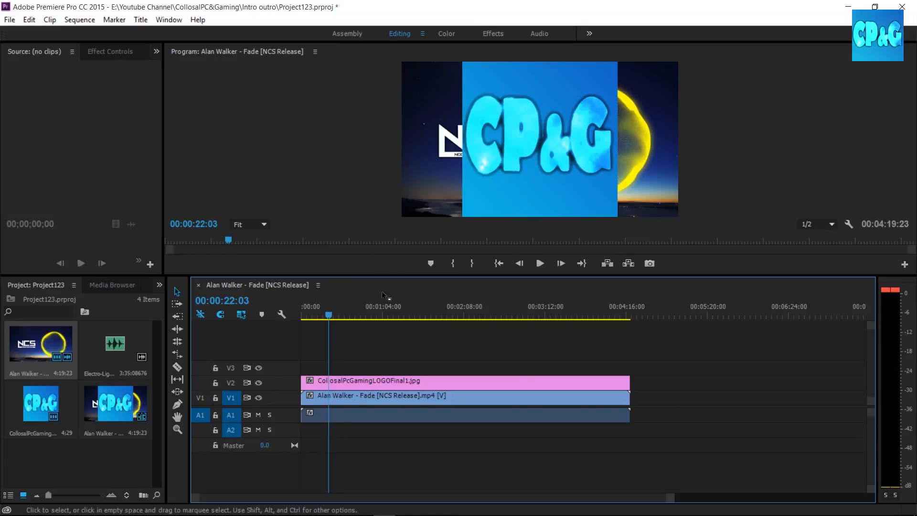
{"action": "left_click", "coordinate": [519, 266]}
{"action": "left_click", "coordinate": [538, 269]}
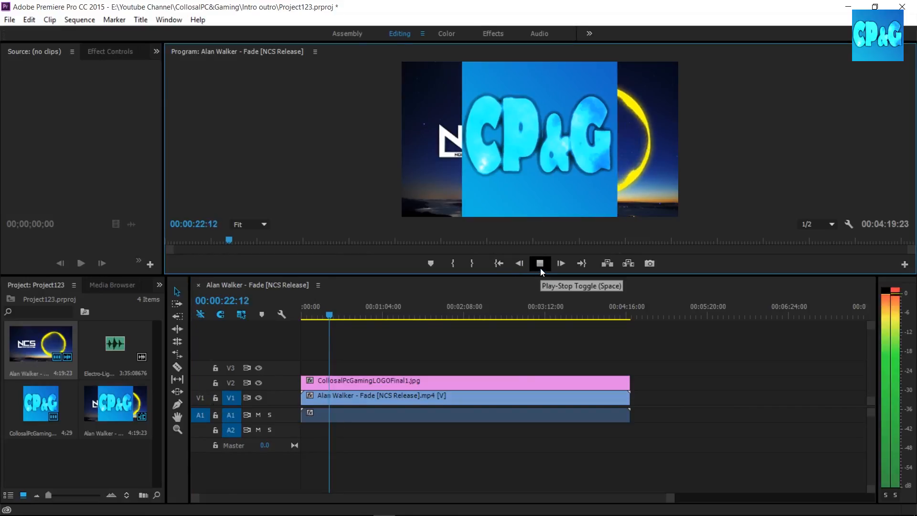
{"action": "left_click", "coordinate": [540, 268]}
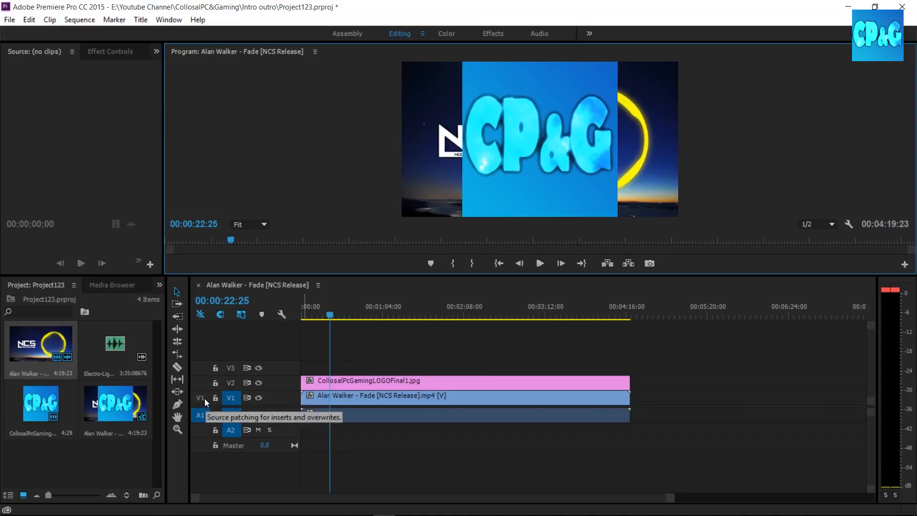
Try adding the project clips to the timeline with V1 source patching switched on and off.
{"action": "left_click", "coordinate": [113, 364]}
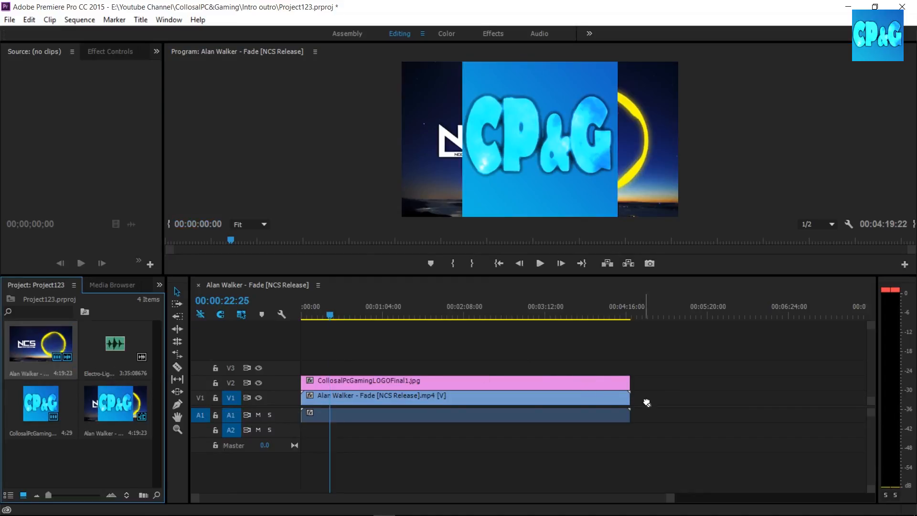
{"action": "left_click", "coordinate": [201, 399]}
{"action": "left_click_drag", "start_coordinate": [25, 359], "coordinate": [96, 374]}
{"action": "left_click", "coordinate": [203, 401]}
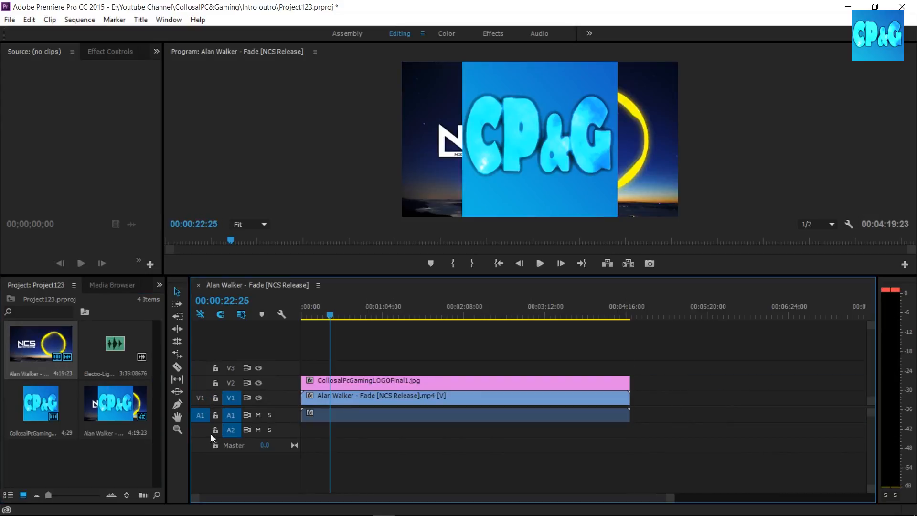
{"action": "left_click", "coordinate": [203, 400]}
{"action": "left_click_drag", "start_coordinate": [42, 407], "coordinate": [41, 430]}
{"action": "mouse_move", "coordinate": [60, 351]}
{"action": "left_mouse_down"}
{"action": "mouse_move", "coordinate": [678, 383]}
{"action": "mouse_move", "coordinate": [50, 361]}
{"action": "left_mouse_up"}
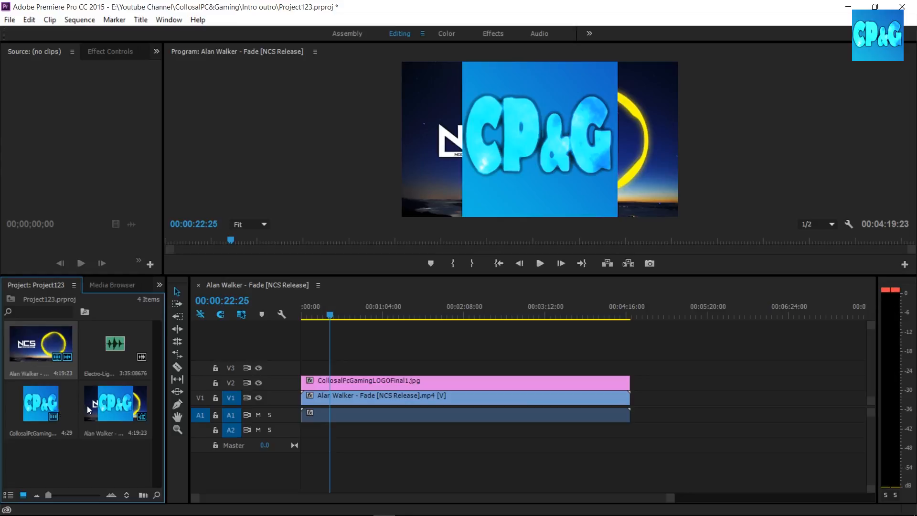
Place a second copy of the logo on V2 beyond the video's end, then delete it.
{"action": "left_click_drag", "start_coordinate": [115, 401], "coordinate": [161, 411]}
{"action": "left_click_drag", "start_coordinate": [671, 390], "coordinate": [647, 387]}
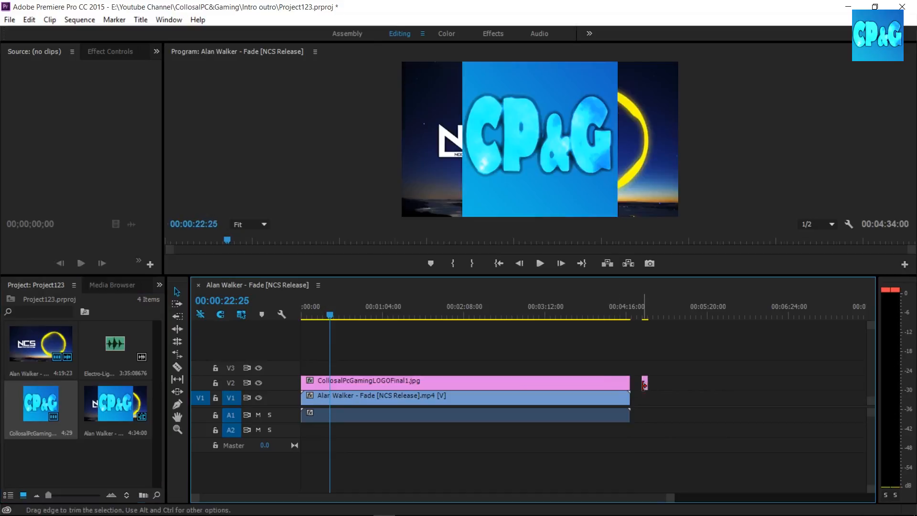
{"action": "key", "text": "Delete"}
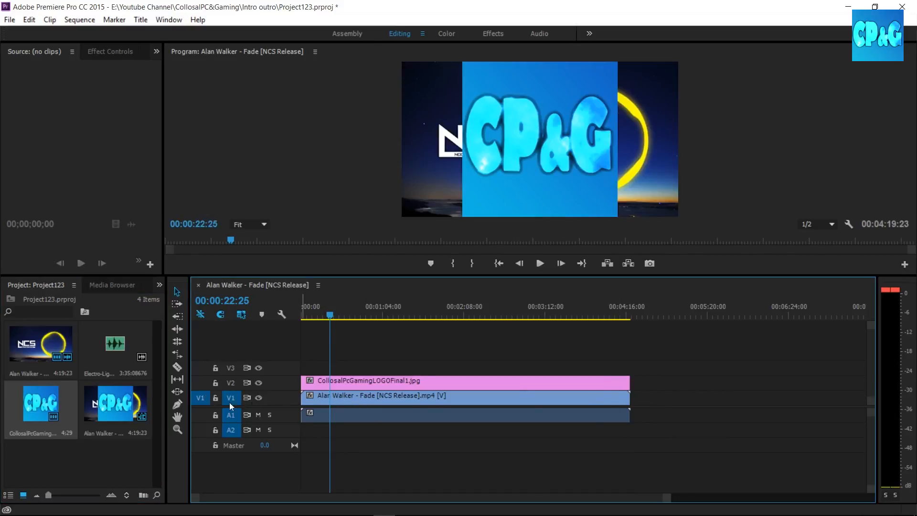
Select the Alan Walker - Fade video in the project and turn off its A1 source patching.
{"action": "left_click", "coordinate": [70, 470]}
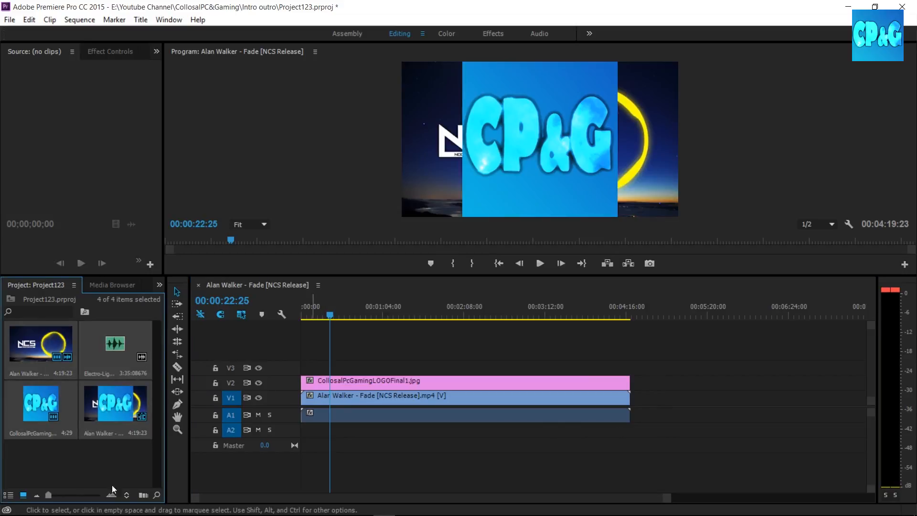
{"action": "mouse_move", "coordinate": [43, 349]}
{"action": "left_mouse_down"}
{"action": "mouse_move", "coordinate": [688, 415]}
{"action": "mouse_move", "coordinate": [635, 400]}
{"action": "mouse_move", "coordinate": [623, 415]}
{"action": "mouse_move", "coordinate": [662, 401]}
{"action": "mouse_move", "coordinate": [608, 395]}
{"action": "mouse_move", "coordinate": [612, 419]}
{"action": "mouse_move", "coordinate": [75, 406]}
{"action": "mouse_move", "coordinate": [10, 351]}
{"action": "mouse_move", "coordinate": [42, 351]}
{"action": "left_mouse_up"}
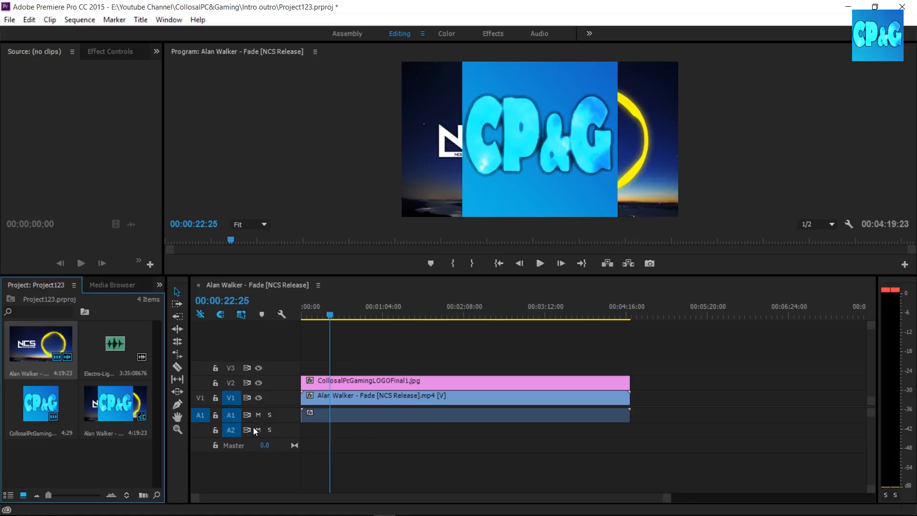
{"action": "left_click", "coordinate": [199, 419]}
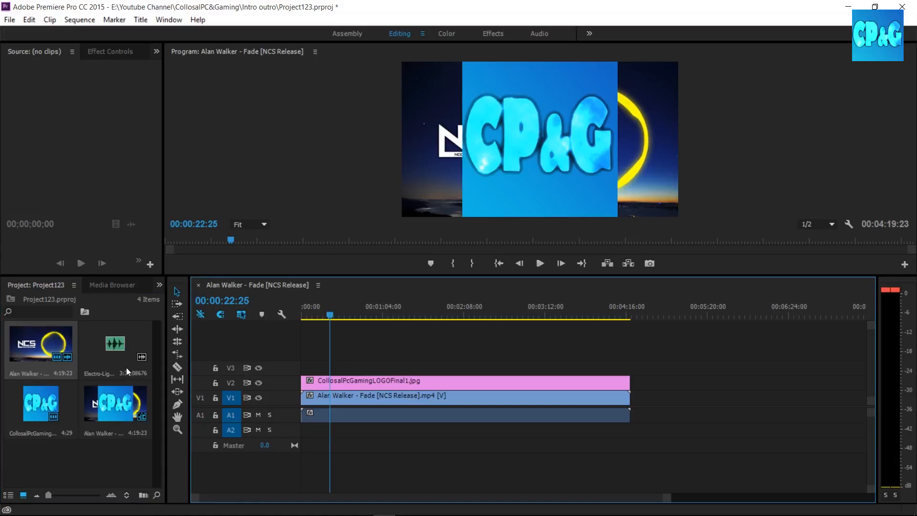
Select the Electro-Light audio in the project to check its source patching, and lock track A1.
{"action": "left_click", "coordinate": [106, 356]}
{"action": "left_click_drag", "start_coordinate": [92, 343], "coordinate": [122, 353]}
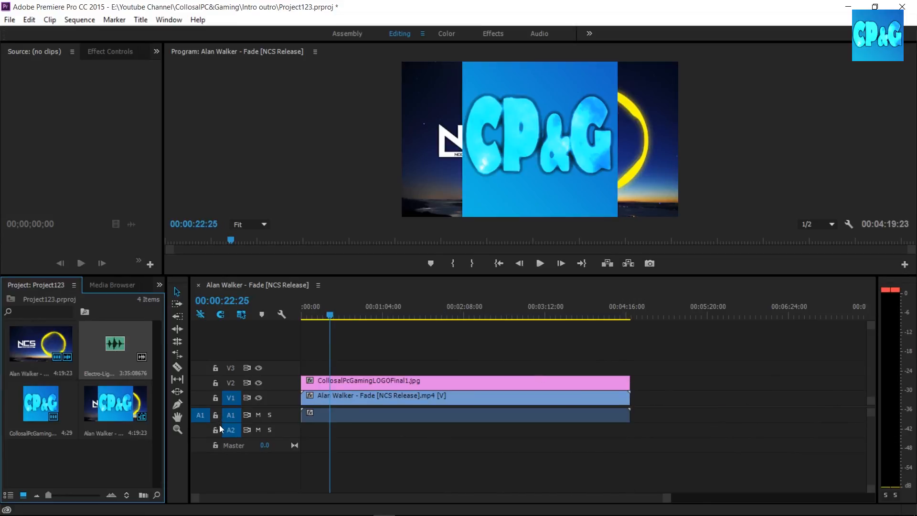
{"action": "left_click", "coordinate": [215, 415]}
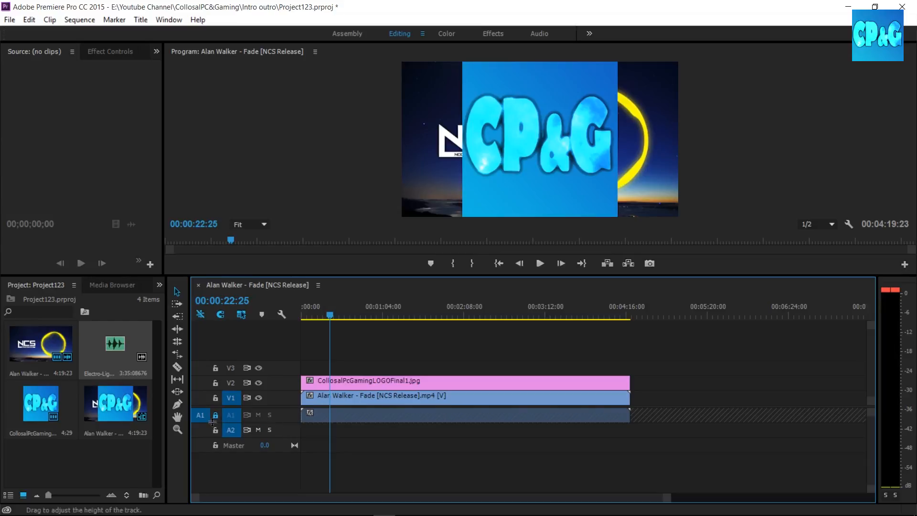
Try adding the Electro-Light audio to the timeline while track A1 is locked, then unlock A1.
{"action": "left_click_drag", "start_coordinate": [113, 361], "coordinate": [164, 363]}
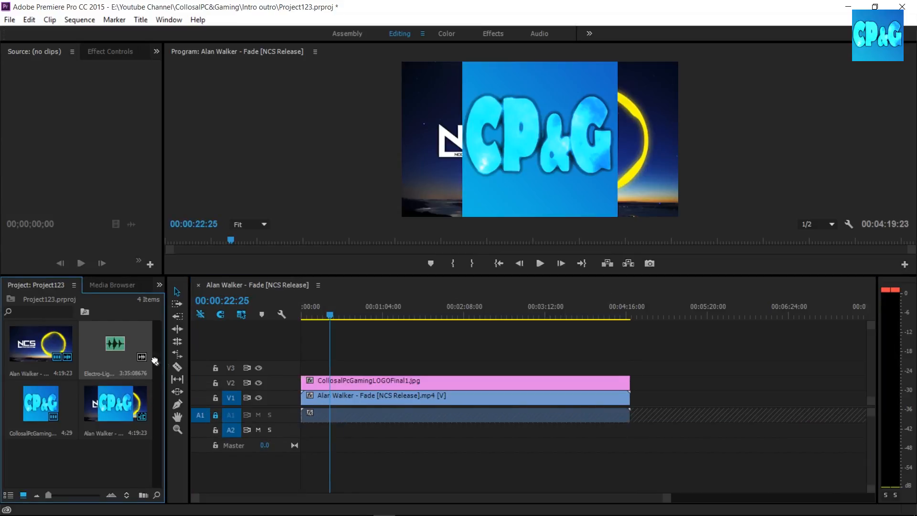
{"action": "left_click", "coordinate": [215, 418]}
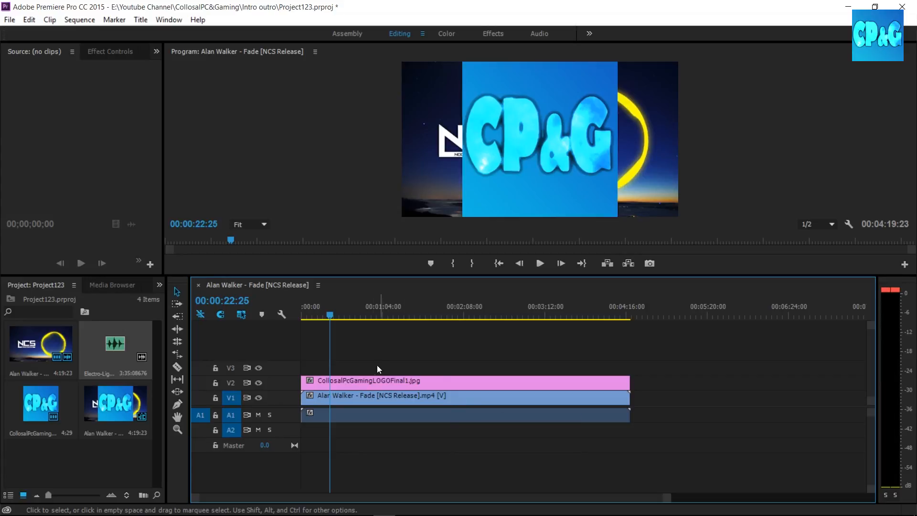
Split the Alan Walker - Fade video and its audio at 00:02:38:15.
{"action": "left_click_drag", "start_coordinate": [331, 314], "coordinate": [416, 317]}
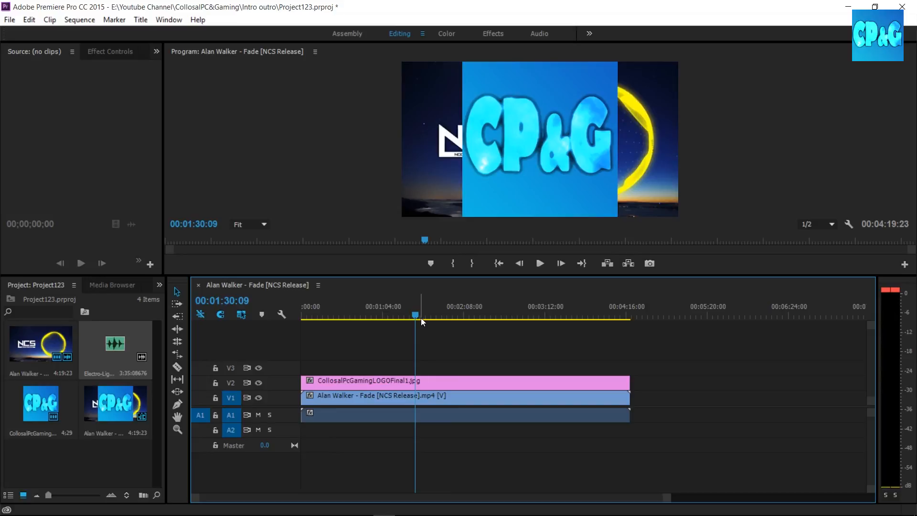
{"action": "left_click_drag", "start_coordinate": [415, 317], "coordinate": [471, 316]}
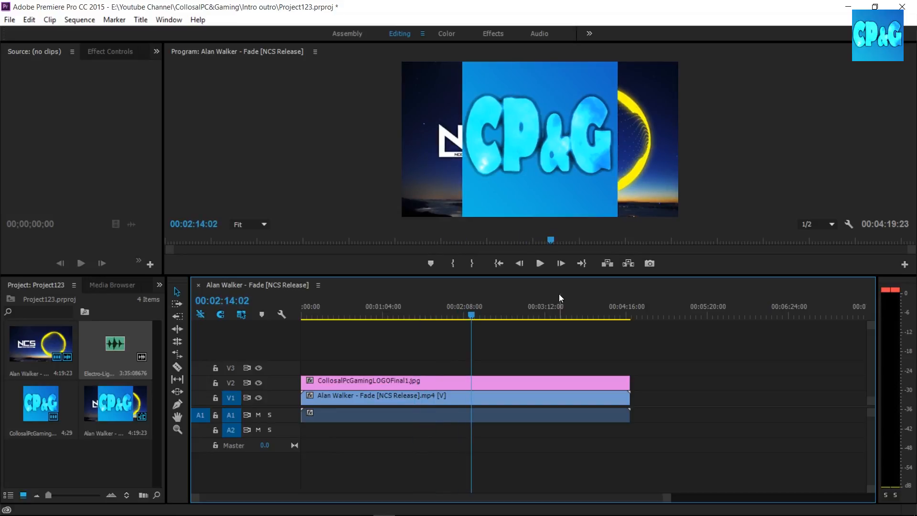
{"action": "left_click_drag", "start_coordinate": [473, 316], "coordinate": [503, 320]}
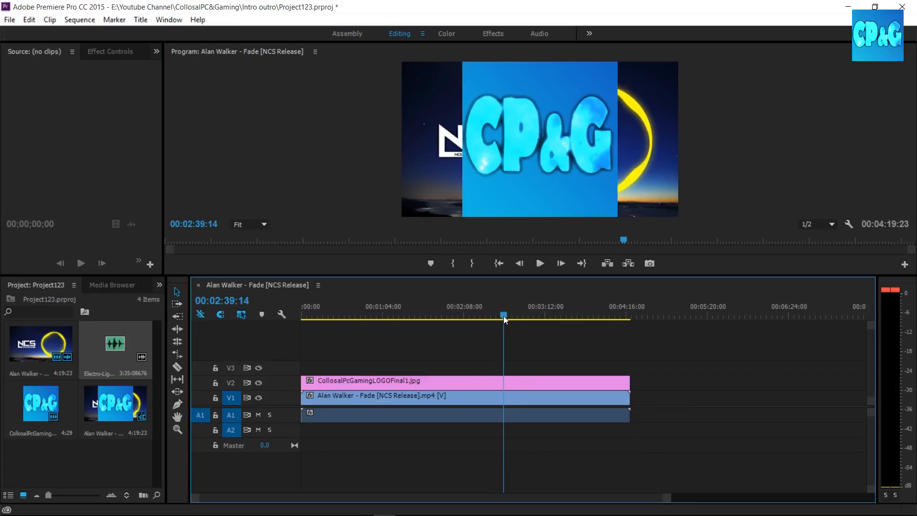
{"action": "left_click_drag", "start_coordinate": [503, 316], "coordinate": [502, 320]}
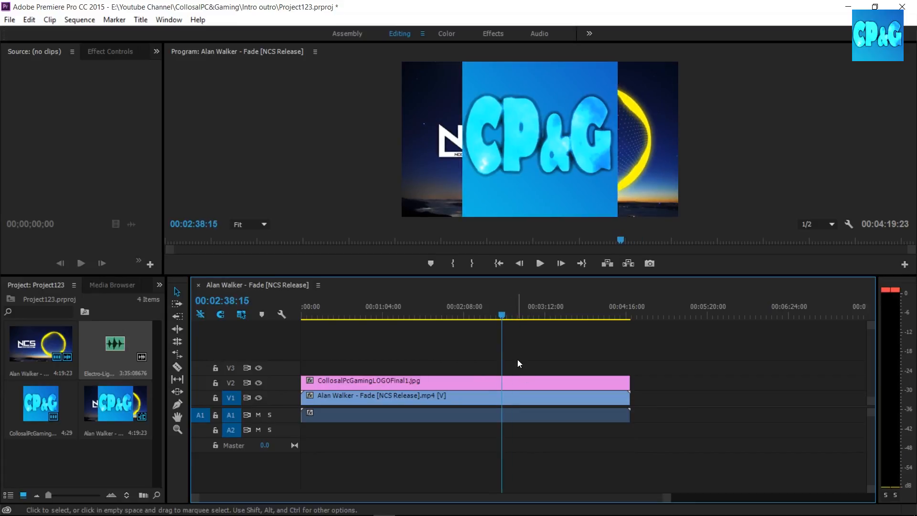
{"action": "key", "text": "ctrl+k"}
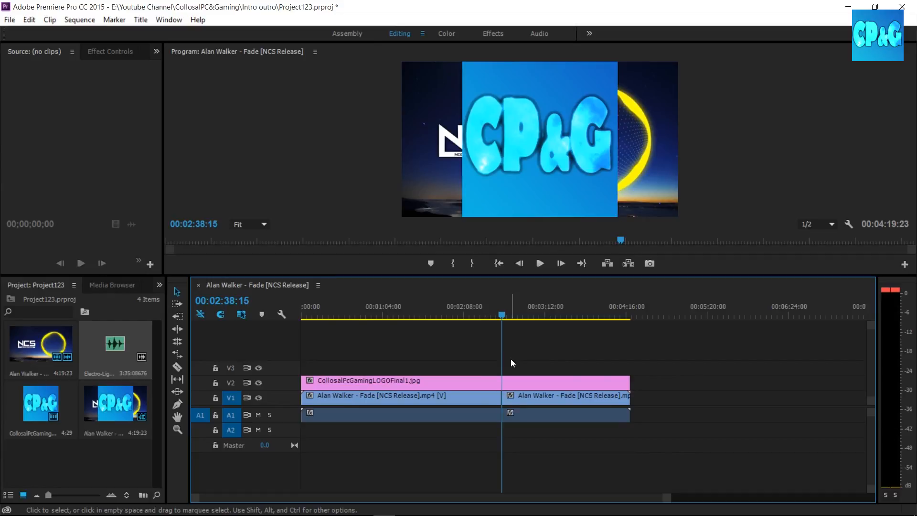
Select the second part of the split video, scrub back to 00:02:27:21 and undo the split.
{"action": "left_click_drag", "start_coordinate": [500, 318], "coordinate": [566, 326]}
{"action": "left_click_drag", "start_coordinate": [512, 395], "coordinate": [515, 400]}
{"action": "left_click_drag", "start_coordinate": [566, 318], "coordinate": [491, 309]}
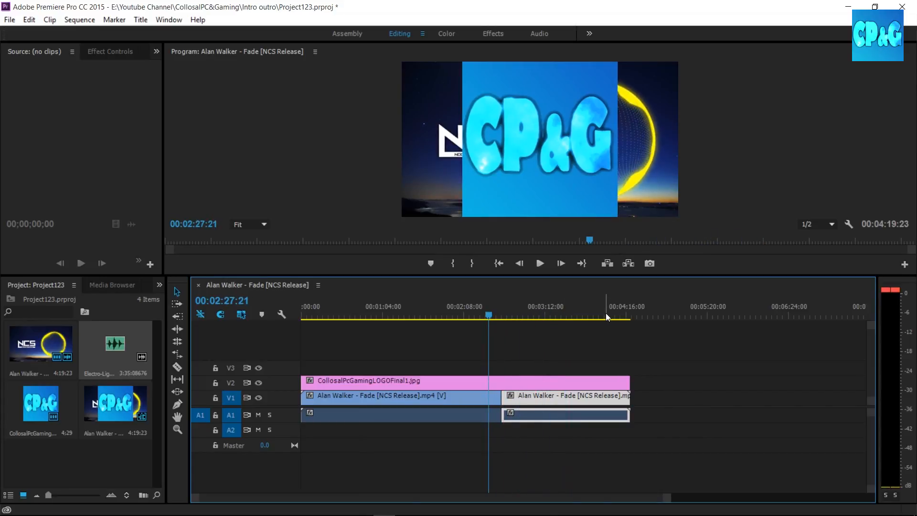
{"action": "key", "text": "ctrl+z"}
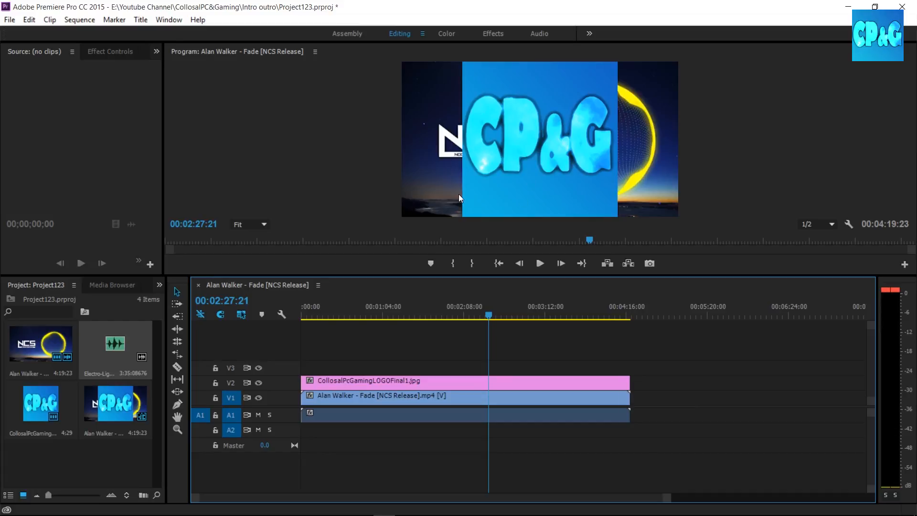
Select the logo clip on V2 and switch to the Effects workspace to show its Effect Controls.
{"action": "left_click", "coordinate": [157, 51]}
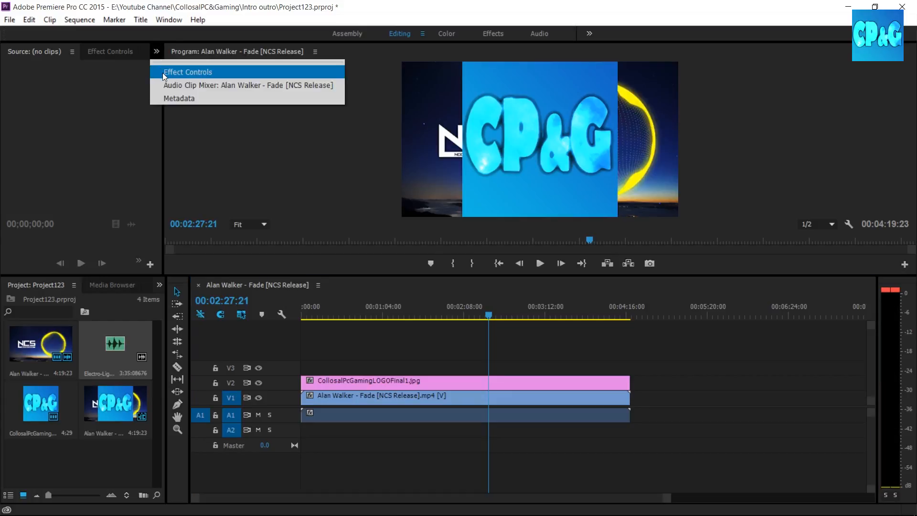
{"action": "left_click", "coordinate": [374, 4]}
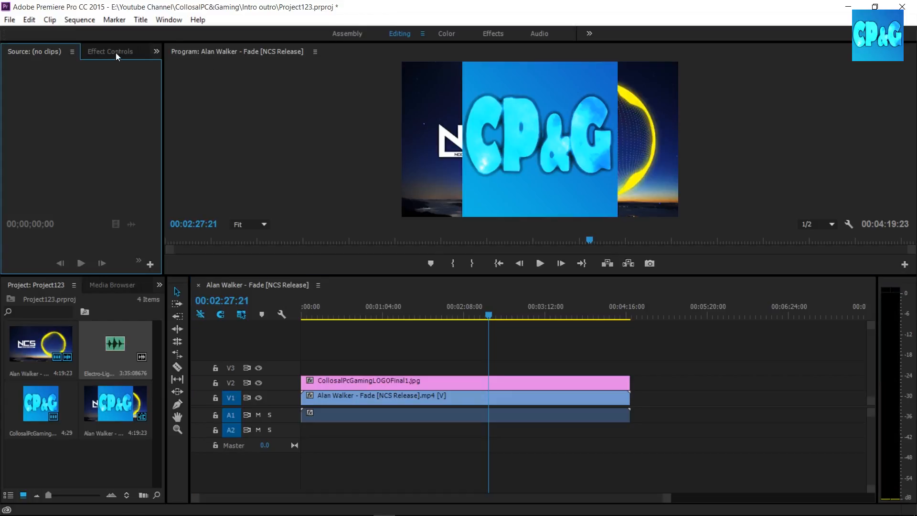
{"action": "left_click", "coordinate": [326, 380]}
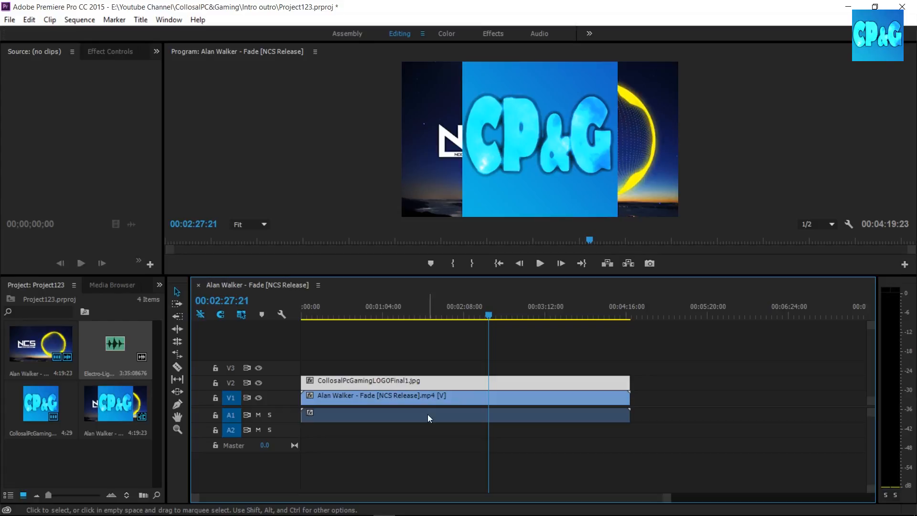
{"action": "left_click", "coordinate": [407, 403]}
{"action": "left_click", "coordinate": [407, 381]}
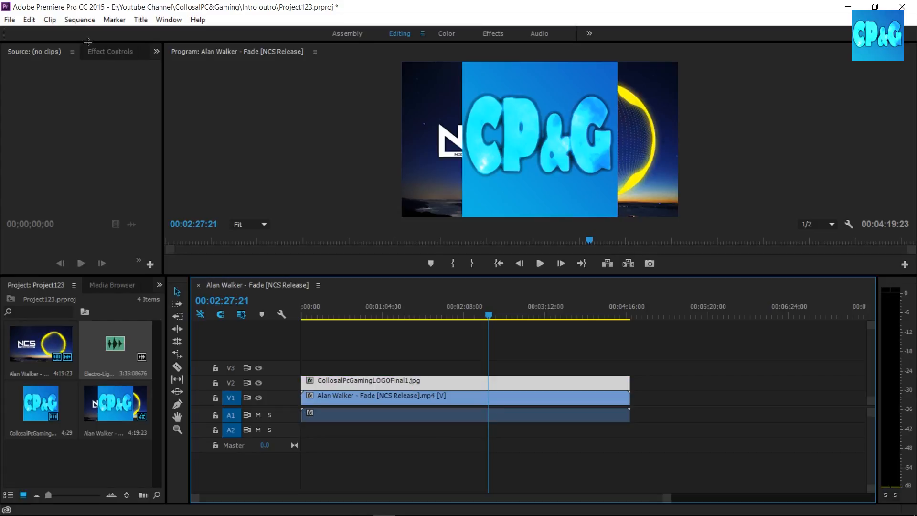
{"action": "left_click", "coordinate": [155, 52]}
{"action": "left_click", "coordinate": [179, 72]}
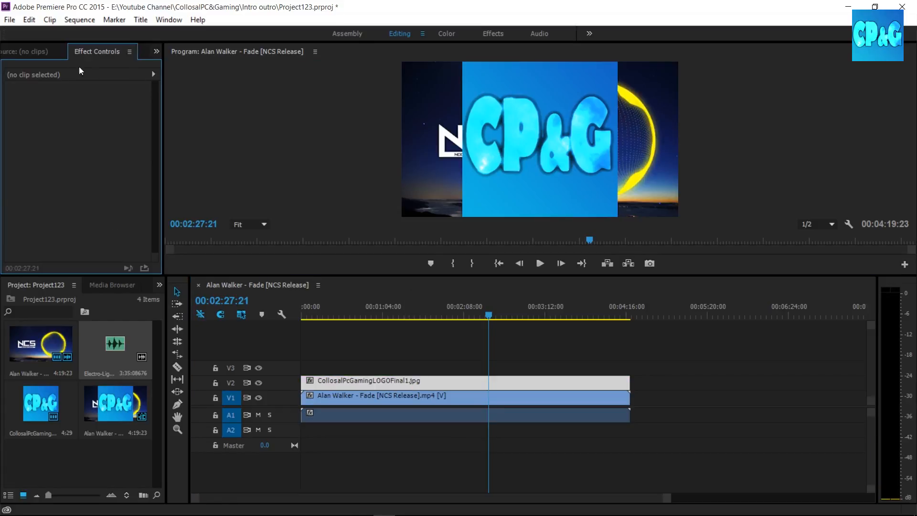
{"action": "left_click", "coordinate": [38, 56]}
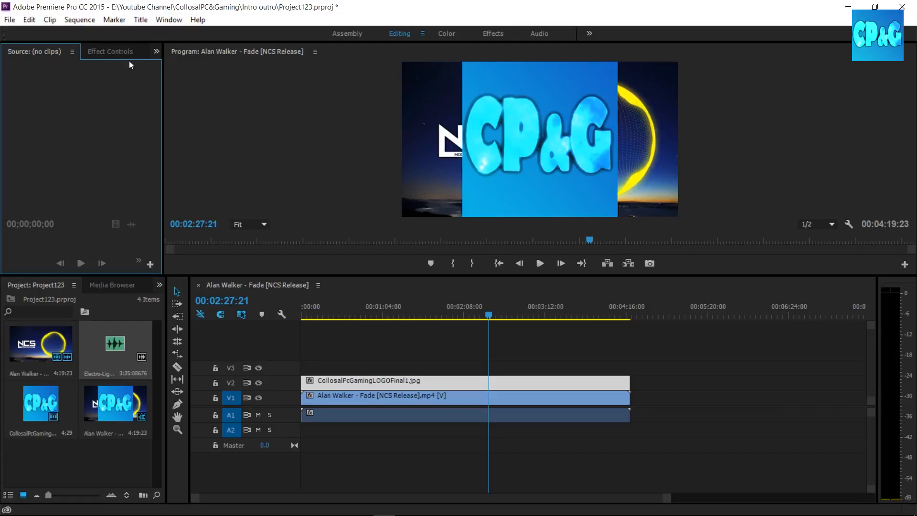
{"action": "left_click", "coordinate": [492, 33]}
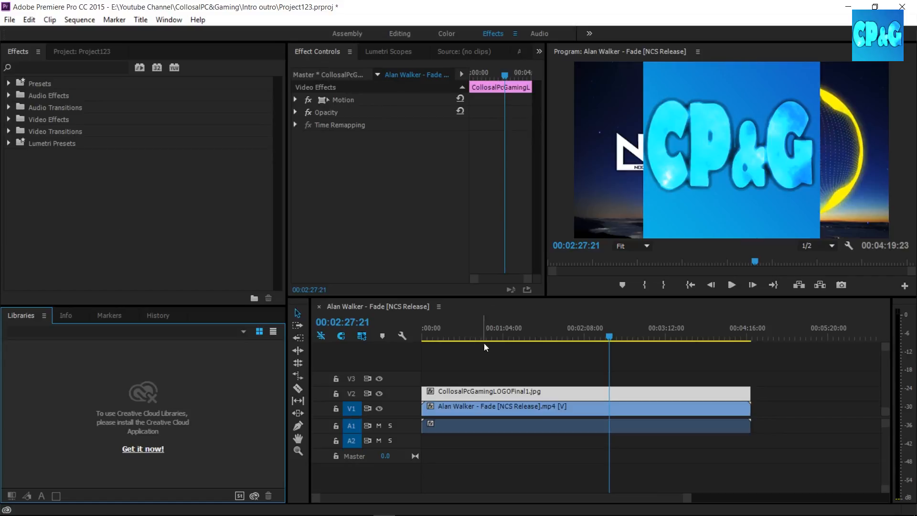
Set the logo's position to 803, 48 and its scale to 14, then scrub to about 00:00:53:05.
{"action": "left_click", "coordinate": [296, 100]}
{"action": "left_click_drag", "start_coordinate": [386, 112], "coordinate": [337, 112]}
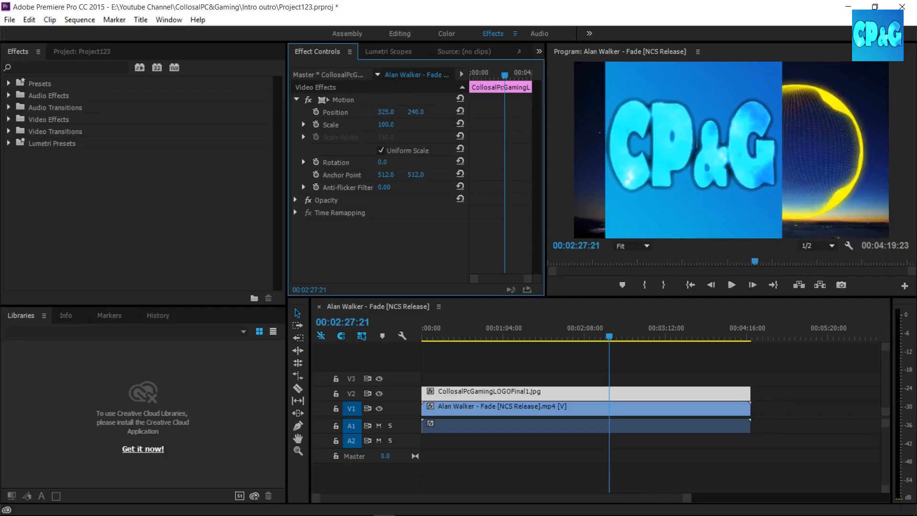
{"action": "left_click_drag", "start_coordinate": [416, 113], "coordinate": [605, 116]}
{"action": "left_click_drag", "start_coordinate": [413, 112], "coordinate": [322, 112]}
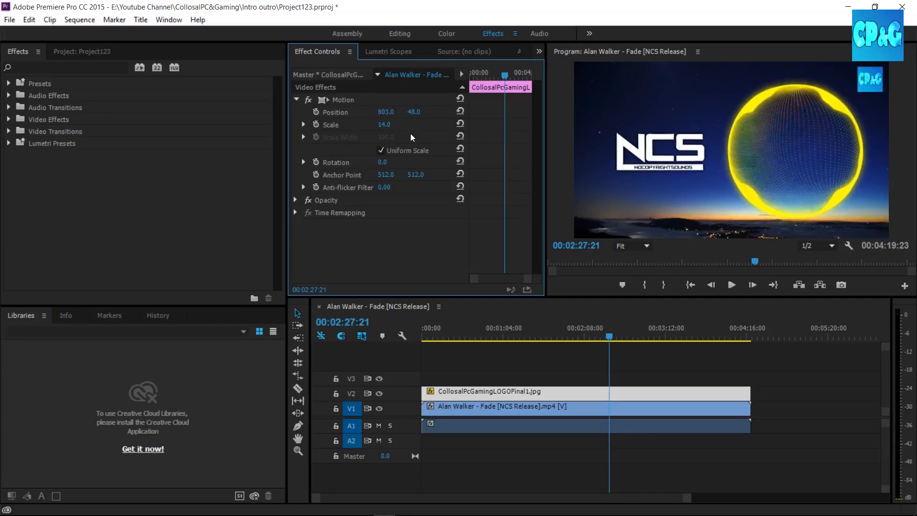
{"action": "left_click_drag", "start_coordinate": [391, 163], "coordinate": [387, 166]}
{"action": "left_click_drag", "start_coordinate": [609, 338], "coordinate": [489, 337]}
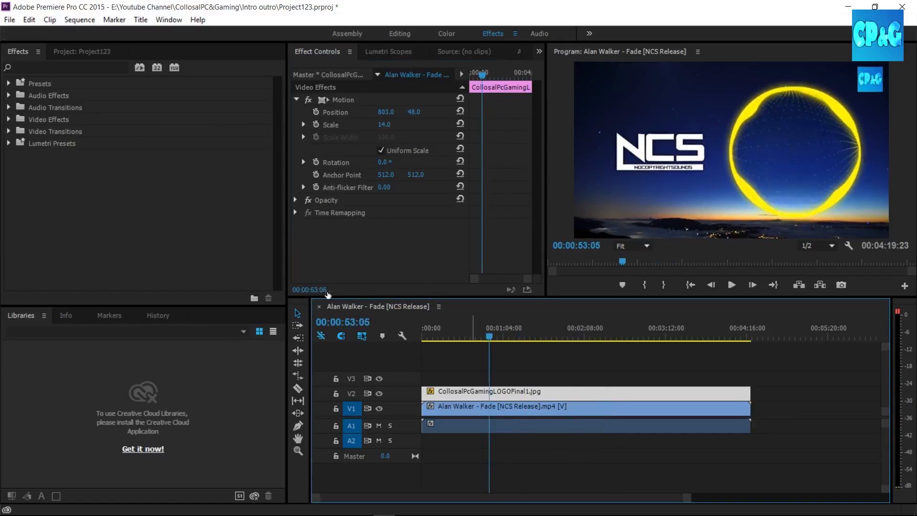
Apply the Cross Dissolve video transition to the start of the Alan Walker - Fade video on V1.
{"action": "left_click", "coordinate": [9, 132]}
{"action": "left_click", "coordinate": [16, 155]}
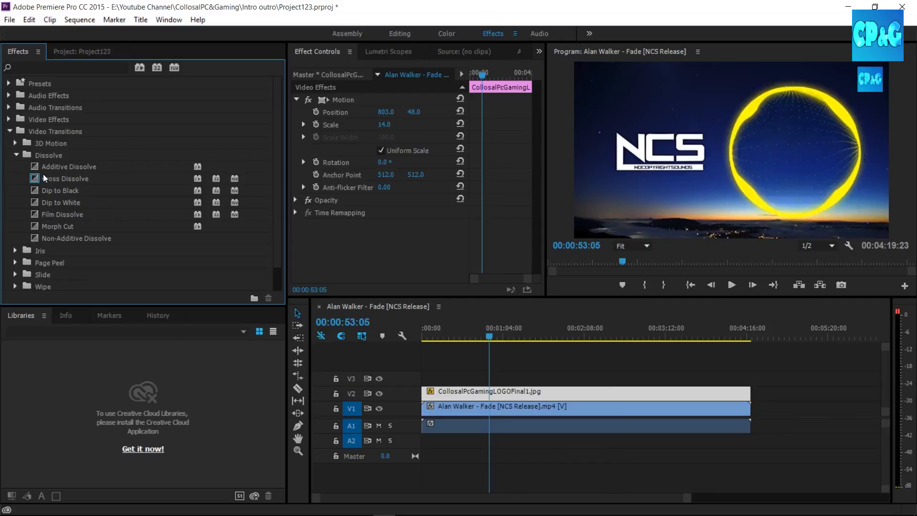
{"action": "left_click_drag", "start_coordinate": [44, 178], "coordinate": [427, 409]}
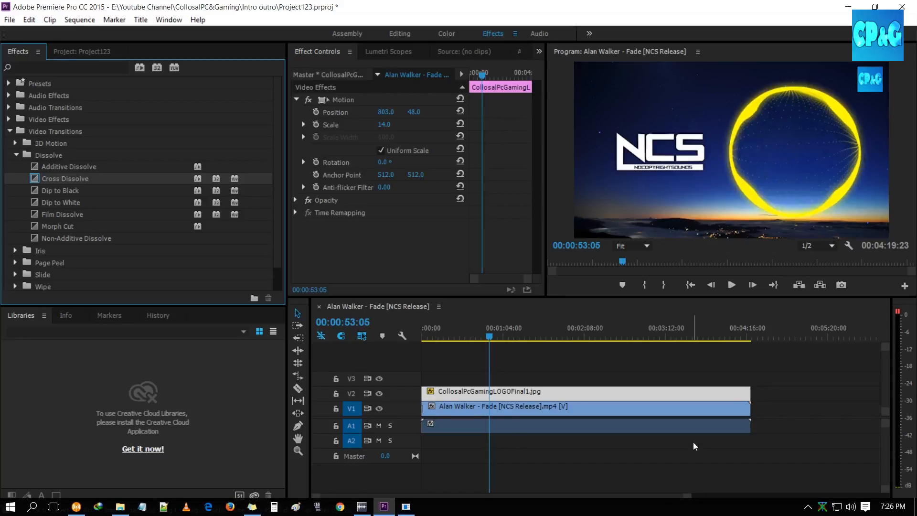
Scrub near the sequence's beginning and delete the Cross Dissolve from the start of the V1 video.
{"action": "left_click_drag", "start_coordinate": [689, 501], "coordinate": [497, 496]}
{"action": "left_click_drag", "start_coordinate": [398, 494], "coordinate": [801, 496]}
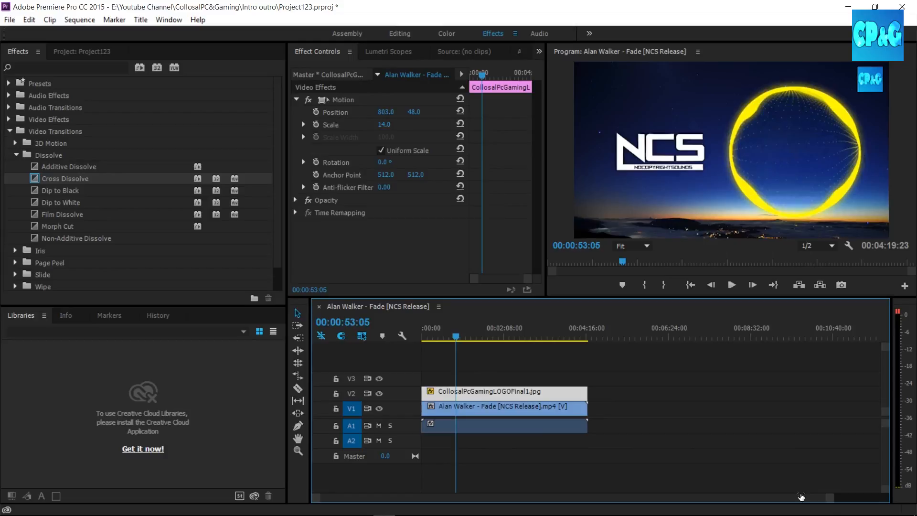
{"action": "left_click_drag", "start_coordinate": [802, 497], "coordinate": [482, 497]}
{"action": "left_click_drag", "start_coordinate": [638, 481], "coordinate": [616, 475]}
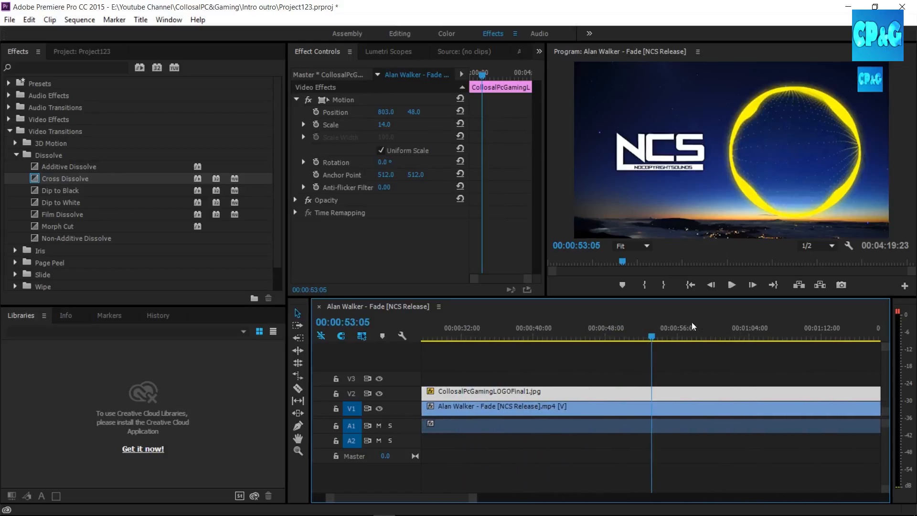
{"action": "left_click_drag", "start_coordinate": [390, 499], "coordinate": [342, 498]}
{"action": "left_click_drag", "start_coordinate": [507, 333], "coordinate": [453, 341]}
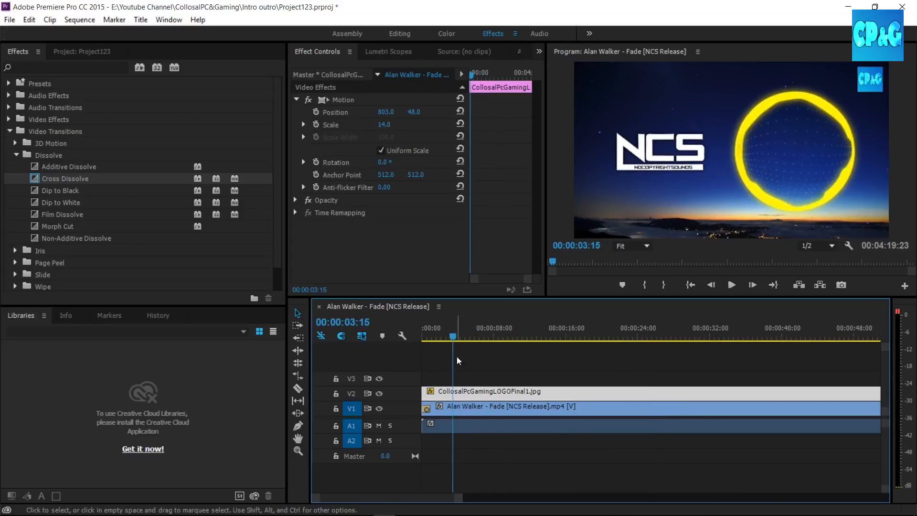
{"action": "left_click", "coordinate": [426, 409]}
{"action": "key", "text": "Delete"}
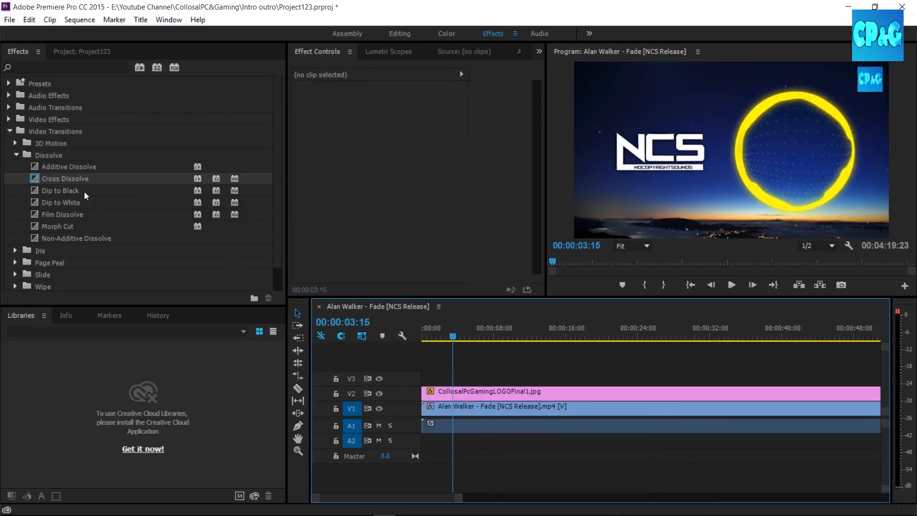
Apply Cross Dissolve again to the start of the V1 video and return the playhead to 00:00:00:00.
{"action": "left_click_drag", "start_coordinate": [58, 183], "coordinate": [435, 411]}
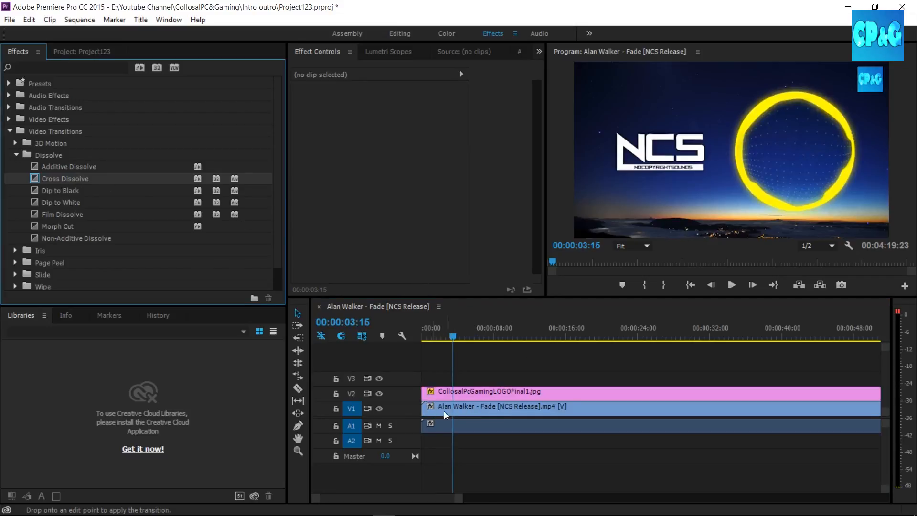
{"action": "left_click_drag", "start_coordinate": [114, 184], "coordinate": [432, 410]}
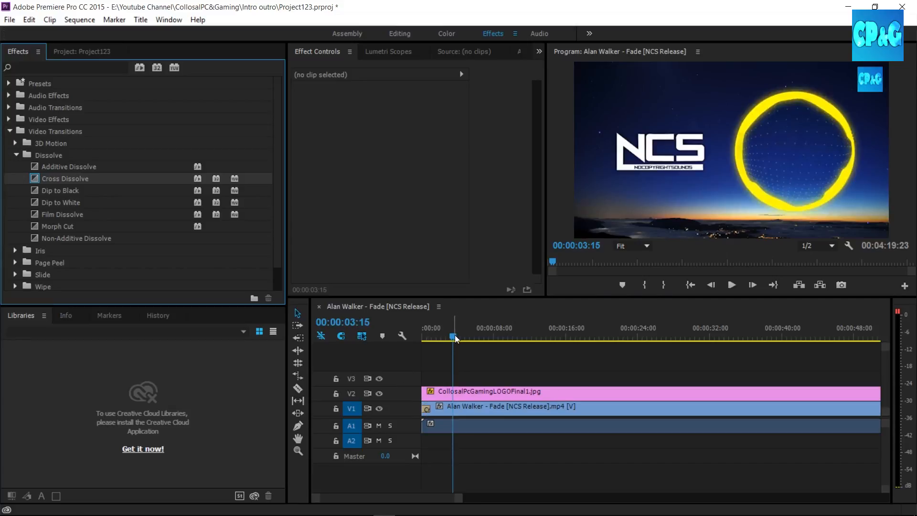
{"action": "left_click_drag", "start_coordinate": [456, 339], "coordinate": [423, 339]}
Set the duration of the Cross Dissolve on V1 to 00:00:02:00.
{"action": "left_click", "coordinate": [427, 411]}
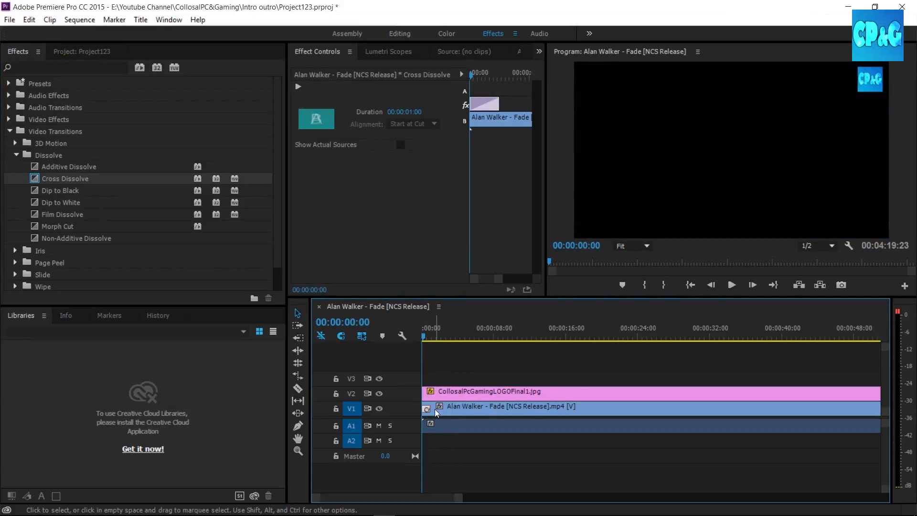
{"action": "right_click", "coordinate": [427, 412]}
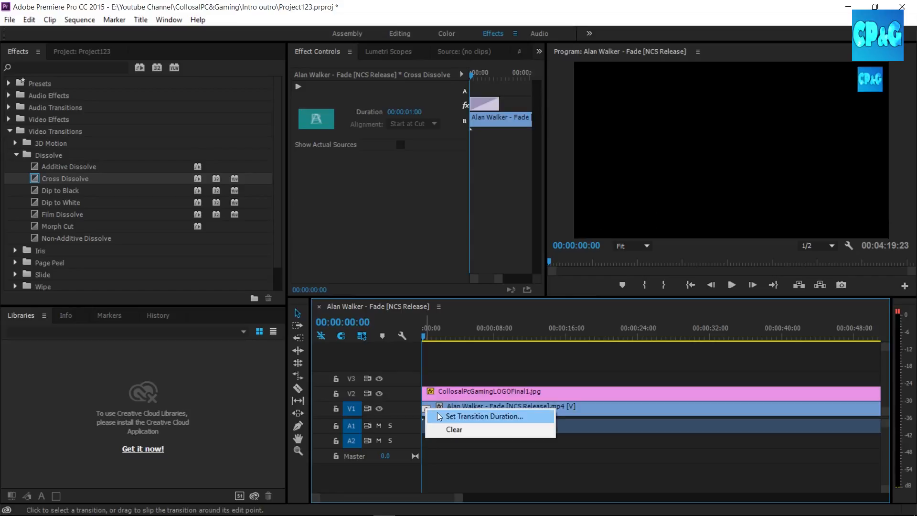
{"action": "left_click", "coordinate": [484, 416]}
{"action": "left_click", "coordinate": [453, 254]}
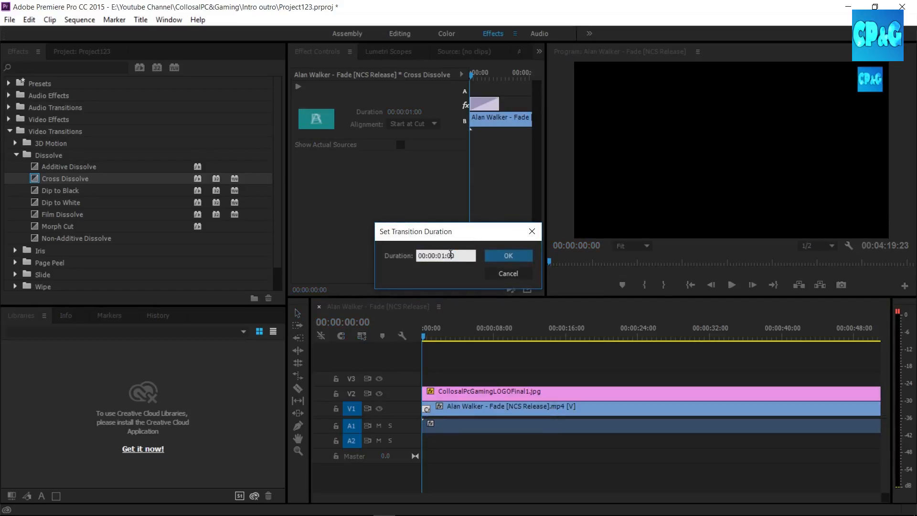
{"action": "key", "text": "BackSpace"}
{"action": "type", "text": "2"}
{"action": "key", "text": "Return"}
Play the sequence from the start to preview the dissolve, stopping at about two seconds.
{"action": "left_click", "coordinate": [730, 282]}
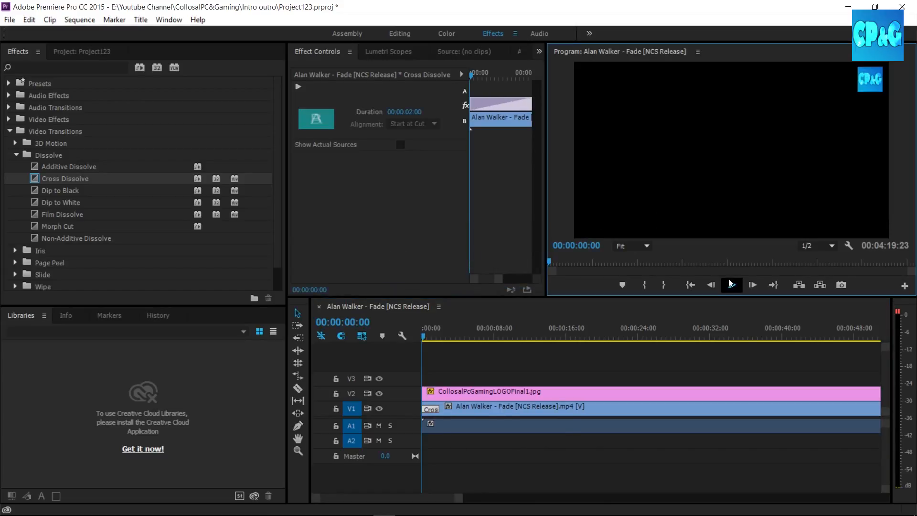
{"action": "left_click", "coordinate": [730, 283]}
{"action": "left_click", "coordinate": [734, 286]}
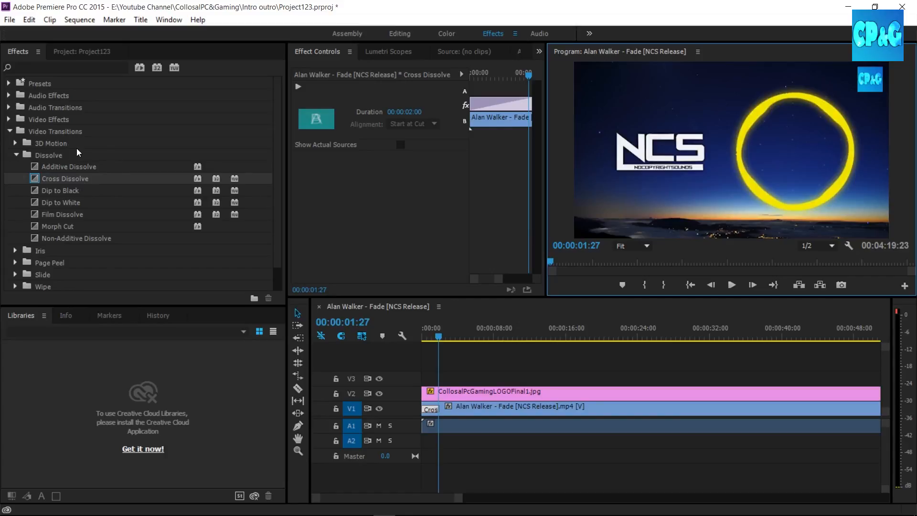
Apply the Constant Power audio crossfade to the start of the video's audio on track A1.
{"action": "left_click", "coordinate": [9, 131]}
{"action": "left_click", "coordinate": [9, 119]}
{"action": "left_click", "coordinate": [9, 120]}
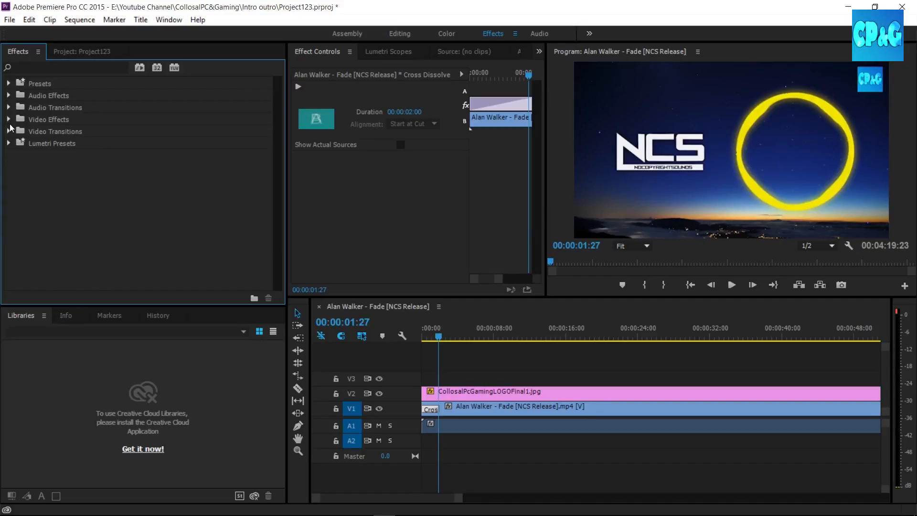
{"action": "left_click", "coordinate": [10, 131]}
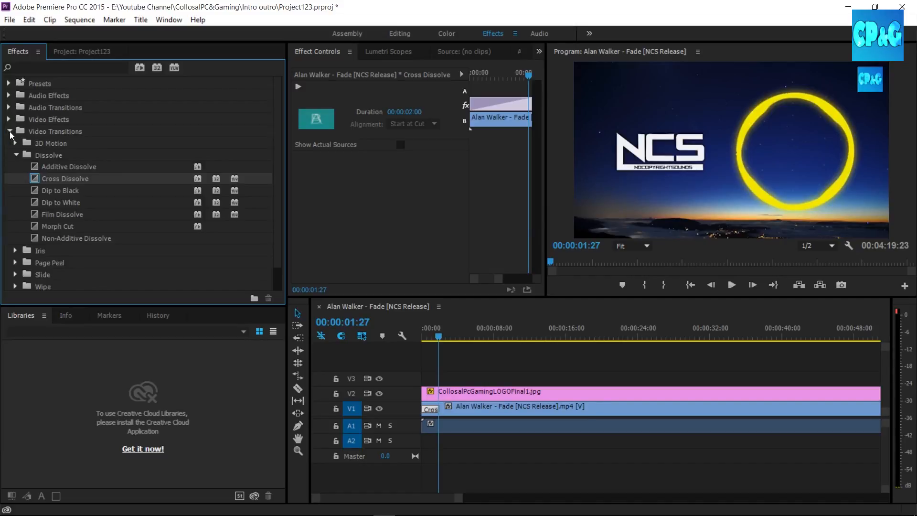
{"action": "left_click", "coordinate": [10, 131]}
{"action": "left_click", "coordinate": [9, 107]}
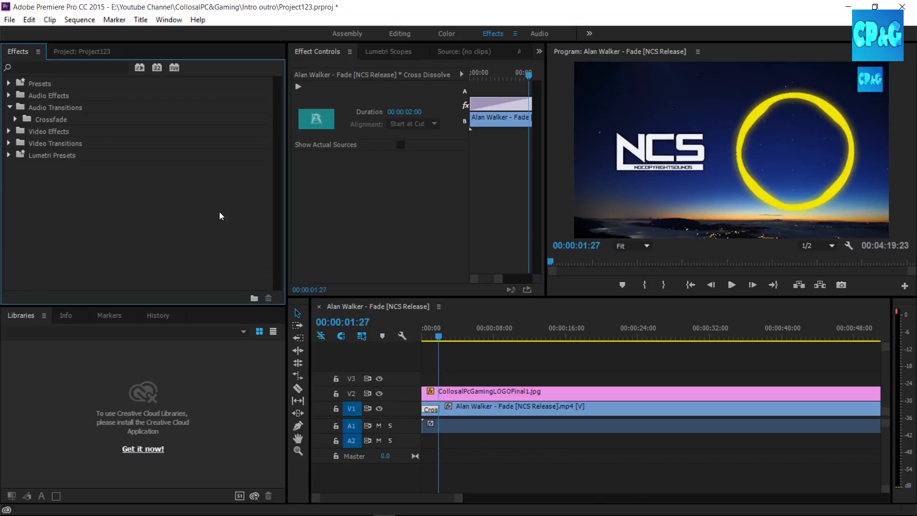
{"action": "left_click", "coordinate": [17, 120]}
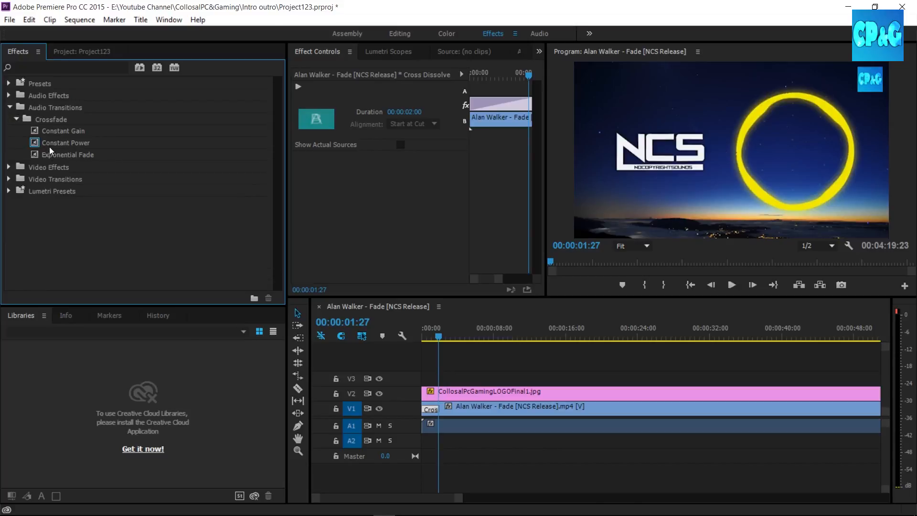
{"action": "left_click_drag", "start_coordinate": [52, 143], "coordinate": [429, 426]}
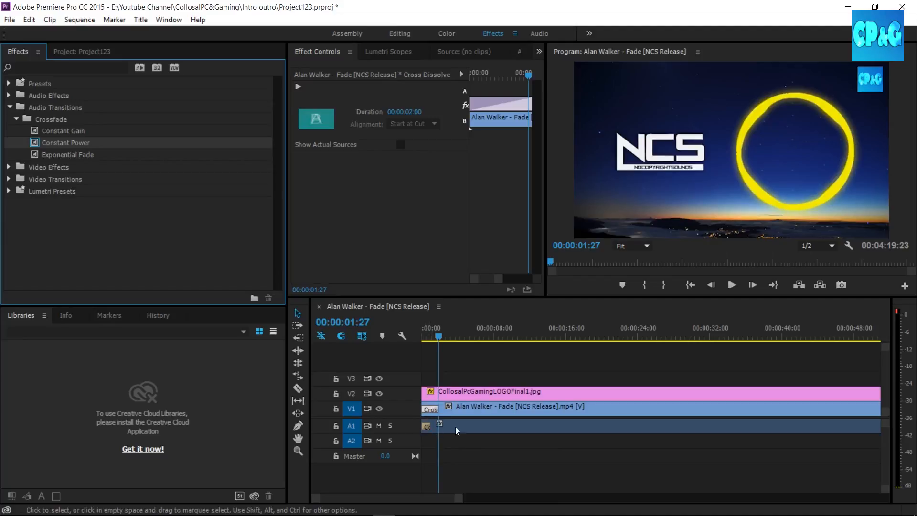
{"action": "left_click", "coordinate": [429, 426]}
{"action": "right_click", "coordinate": [429, 426]}
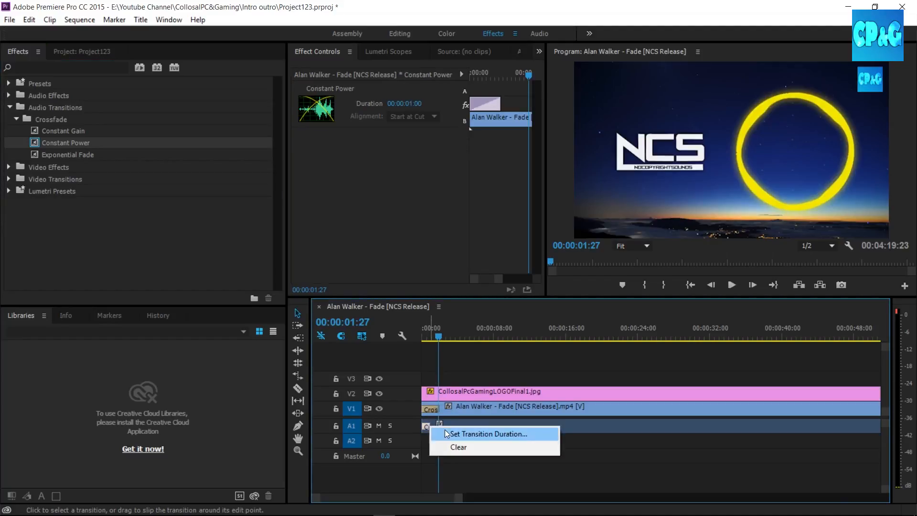
{"action": "left_click", "coordinate": [444, 433]}
{"action": "left_click", "coordinate": [505, 273]}
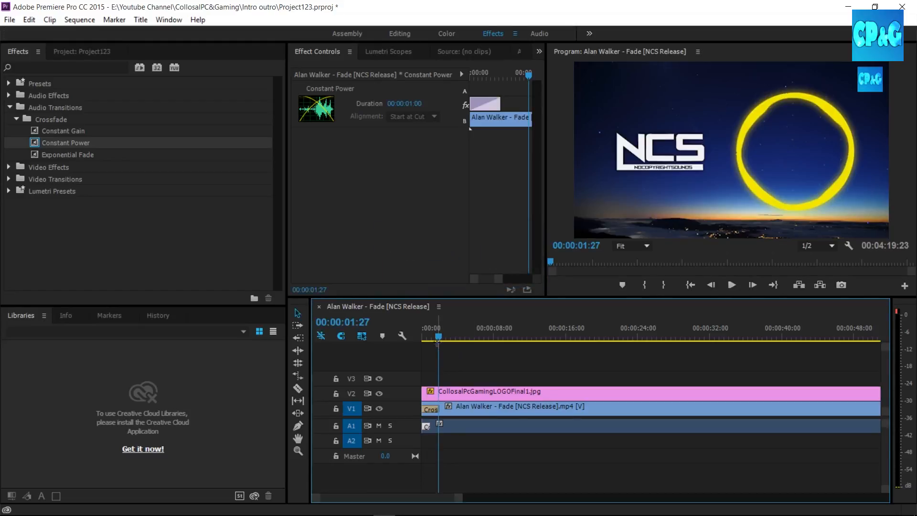
Set the duration of the Constant Power crossfade on A1 to 00:00:01:29 and play the sequence from the start to preview it.
{"action": "left_click_drag", "start_coordinate": [438, 337], "coordinate": [424, 337]}
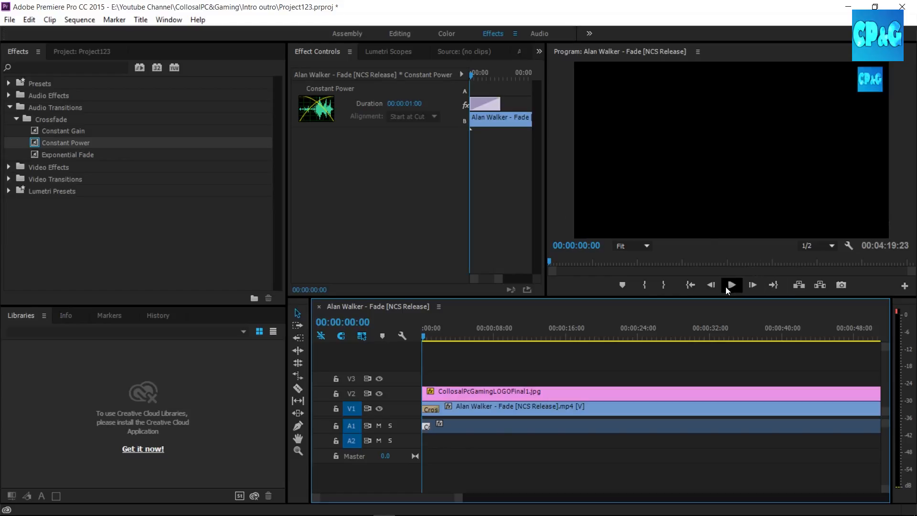
{"action": "right_click", "coordinate": [429, 425]}
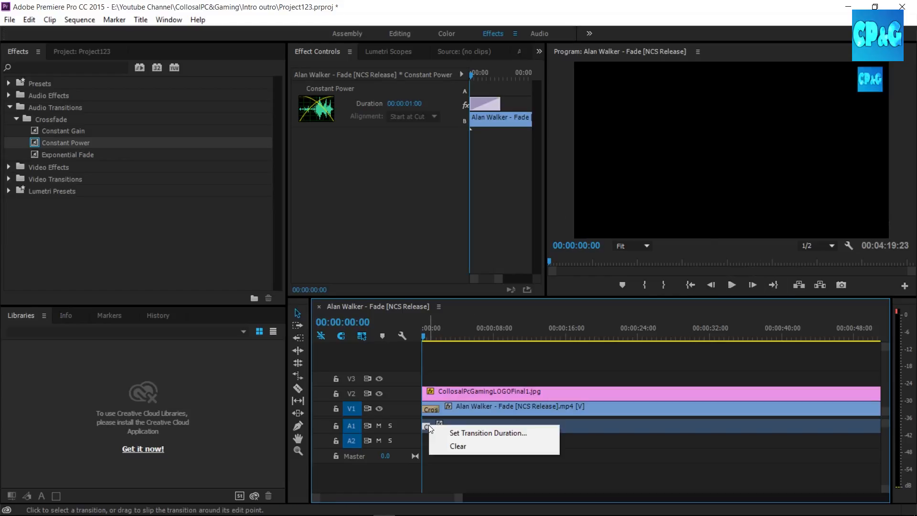
{"action": "left_click", "coordinate": [445, 432]}
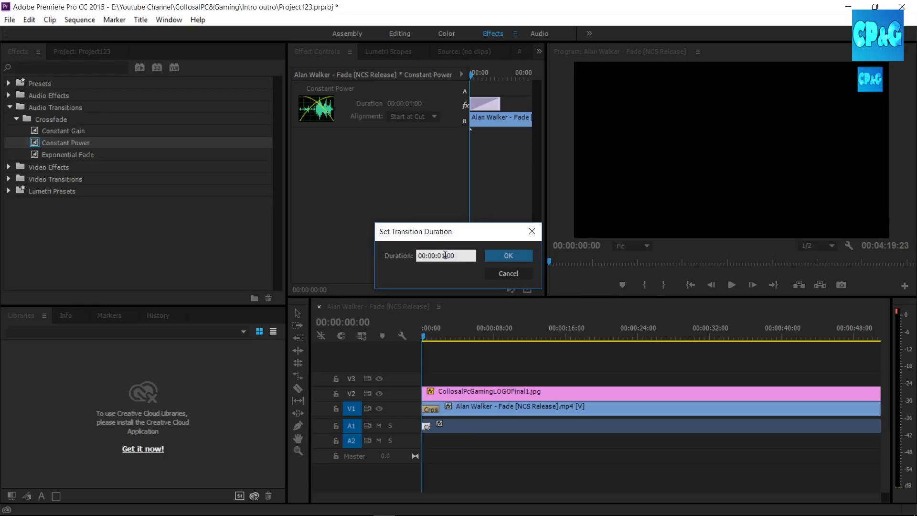
{"action": "type", "text": "00:00:01:29"}
{"action": "left_click", "coordinate": [495, 255]}
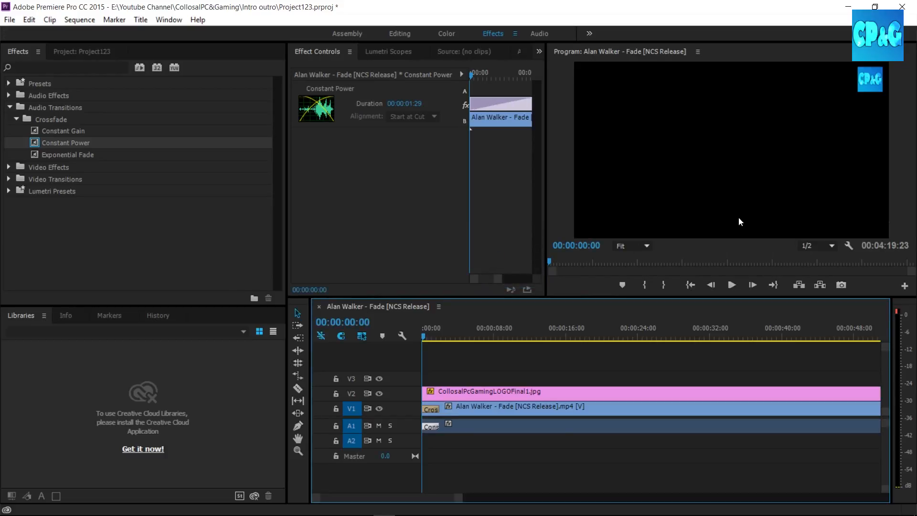
{"action": "left_click", "coordinate": [735, 285]}
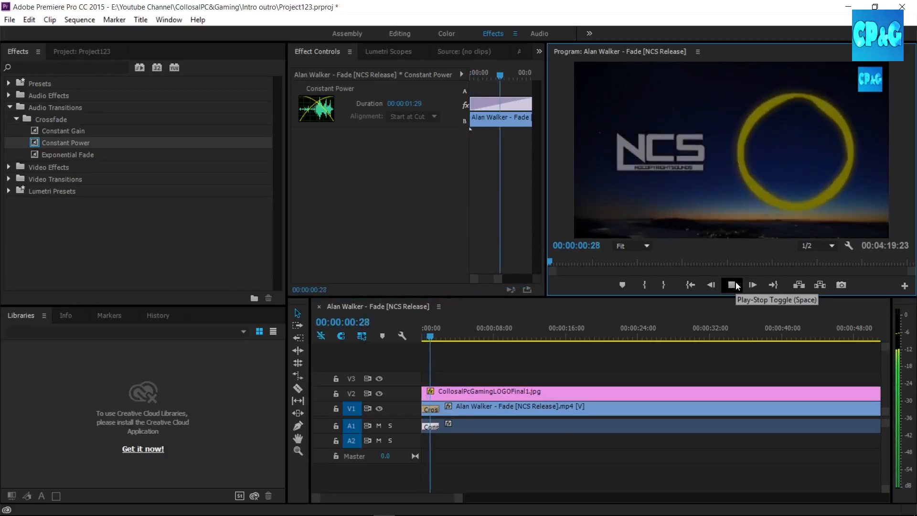
{"action": "left_click", "coordinate": [731, 285]}
Apply the Constant Power audio crossfade to the end of the video's audio on track A1.
{"action": "left_click_drag", "start_coordinate": [460, 499], "coordinate": [723, 500]}
{"action": "left_click_drag", "start_coordinate": [426, 336], "coordinate": [693, 365]}
{"action": "left_click_drag", "start_coordinate": [720, 498], "coordinate": [664, 498]}
{"action": "key", "text": "equal"}
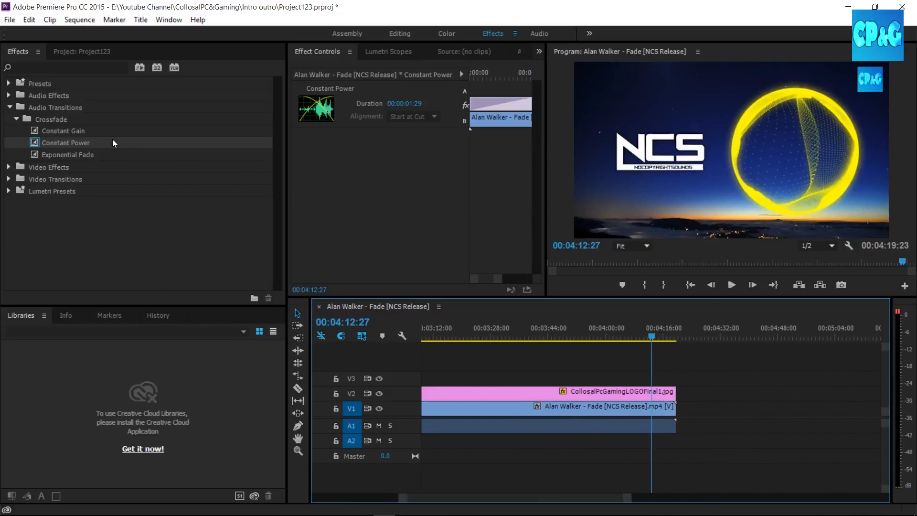
{"action": "mouse_move", "coordinate": [92, 142]}
{"action": "left_mouse_down"}
{"action": "mouse_move", "coordinate": [401, 258]}
{"action": "mouse_move", "coordinate": [686, 415]}
{"action": "mouse_move", "coordinate": [669, 415]}
{"action": "mouse_move", "coordinate": [667, 429]}
{"action": "left_mouse_up"}
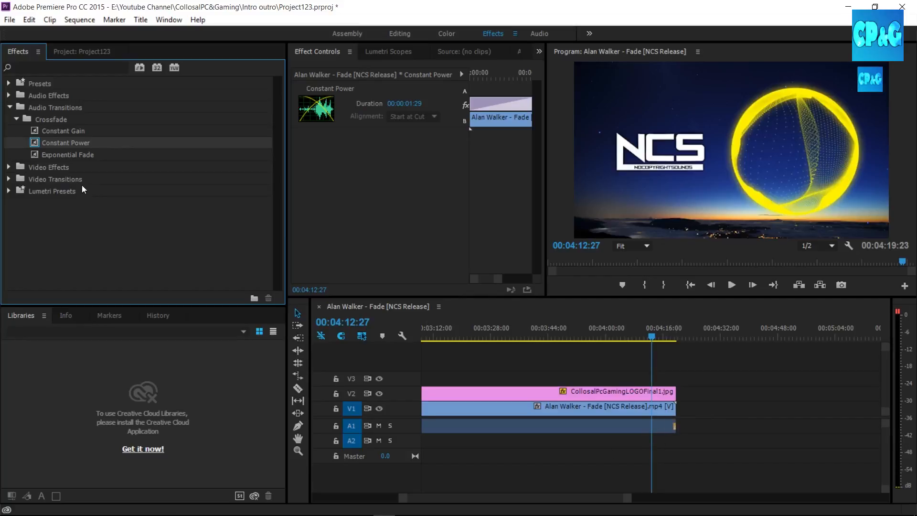
Apply Cross Dissolve to the ends of the V2 logo and the V1 video, and play the sequence through to its end.
{"action": "left_click", "coordinate": [16, 119]}
{"action": "left_click", "coordinate": [9, 108]}
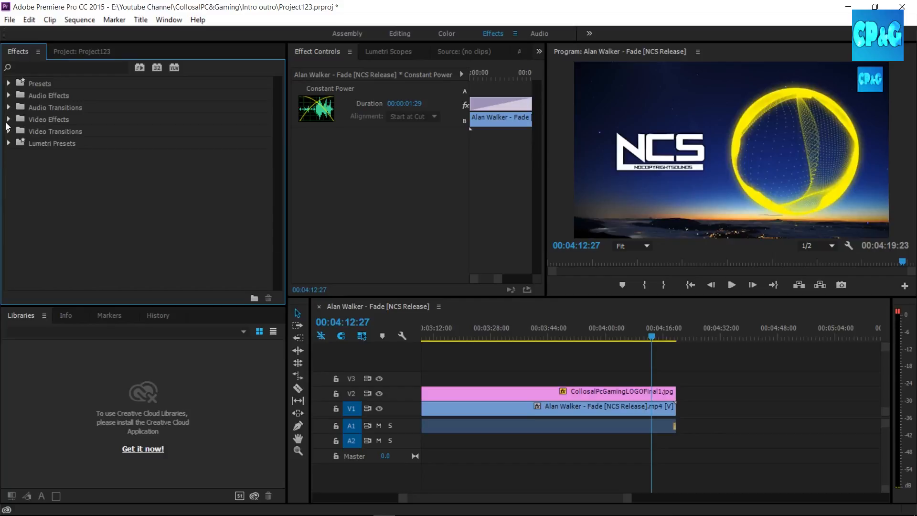
{"action": "left_click", "coordinate": [7, 121]}
{"action": "left_click", "coordinate": [9, 119]}
{"action": "left_click", "coordinate": [9, 131]}
{"action": "left_click", "coordinate": [16, 155]}
{"action": "mouse_move", "coordinate": [68, 178]}
{"action": "left_mouse_down"}
{"action": "mouse_move", "coordinate": [529, 312]}
{"action": "mouse_move", "coordinate": [679, 398]}
{"action": "mouse_move", "coordinate": [675, 392]}
{"action": "left_mouse_up"}
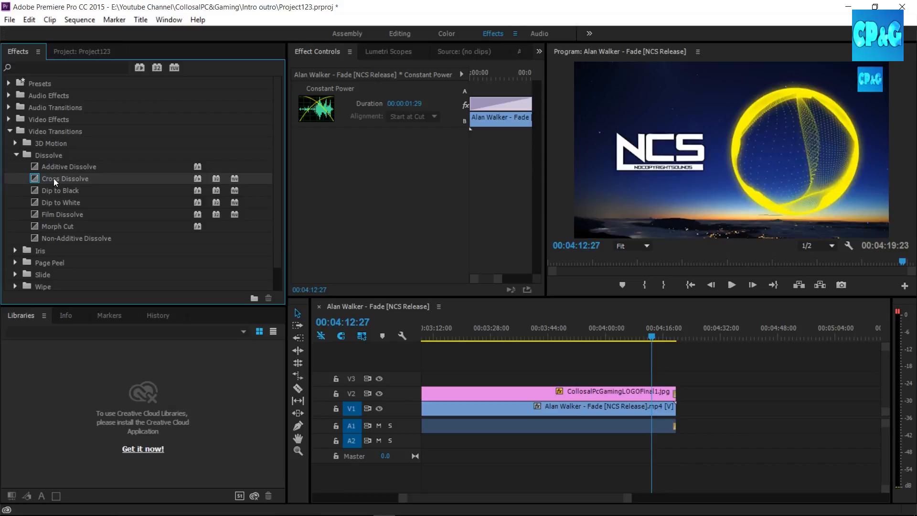
{"action": "mouse_move", "coordinate": [54, 178]}
{"action": "left_mouse_down"}
{"action": "mouse_move", "coordinate": [618, 443]}
{"action": "mouse_move", "coordinate": [669, 422]}
{"action": "mouse_move", "coordinate": [673, 407]}
{"action": "left_mouse_up"}
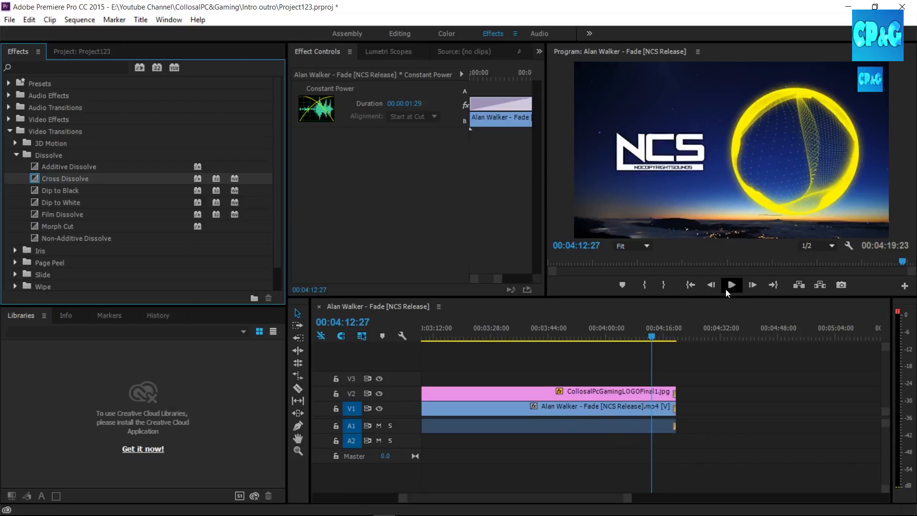
{"action": "left_click", "coordinate": [727, 289]}
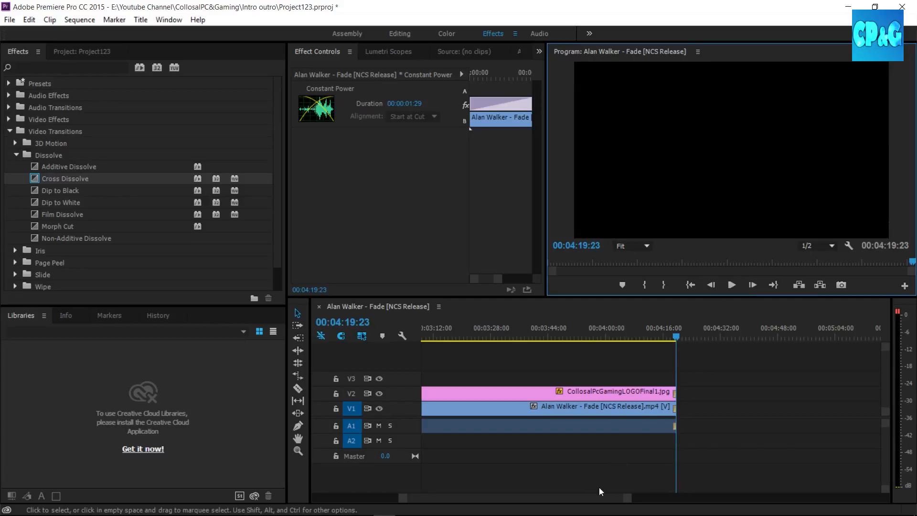
Add a sequence marker at 00:03:48:08.
{"action": "left_click_drag", "start_coordinate": [627, 498], "coordinate": [870, 497]}
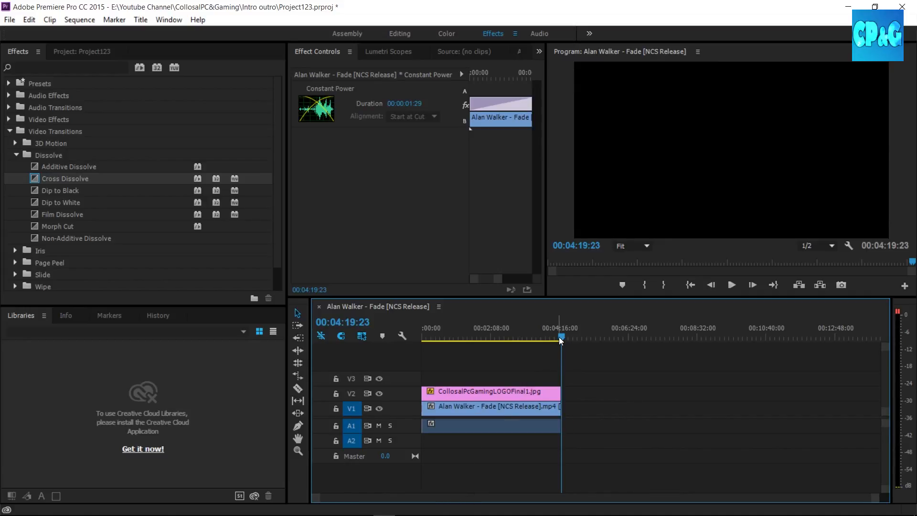
{"action": "left_click_drag", "start_coordinate": [876, 502], "coordinate": [737, 500]}
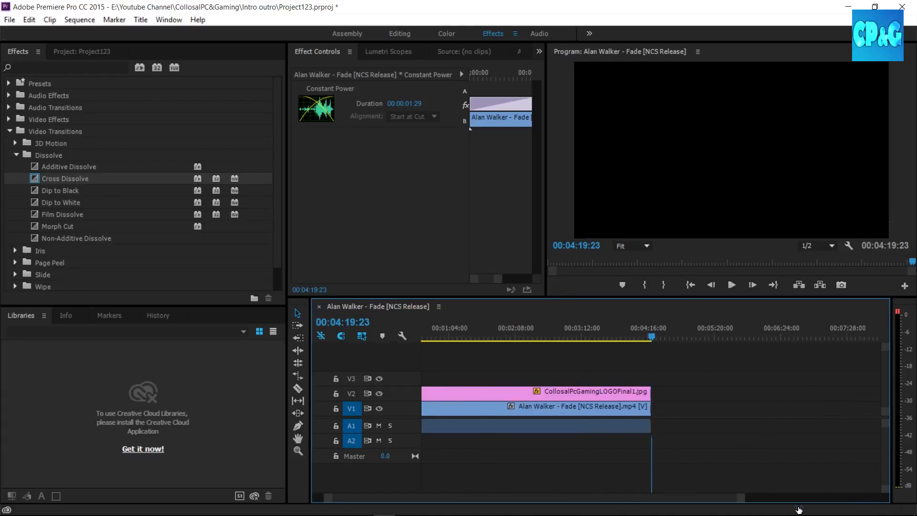
{"action": "left_click_drag", "start_coordinate": [652, 339], "coordinate": [616, 339]}
{"action": "key", "text": "m"}
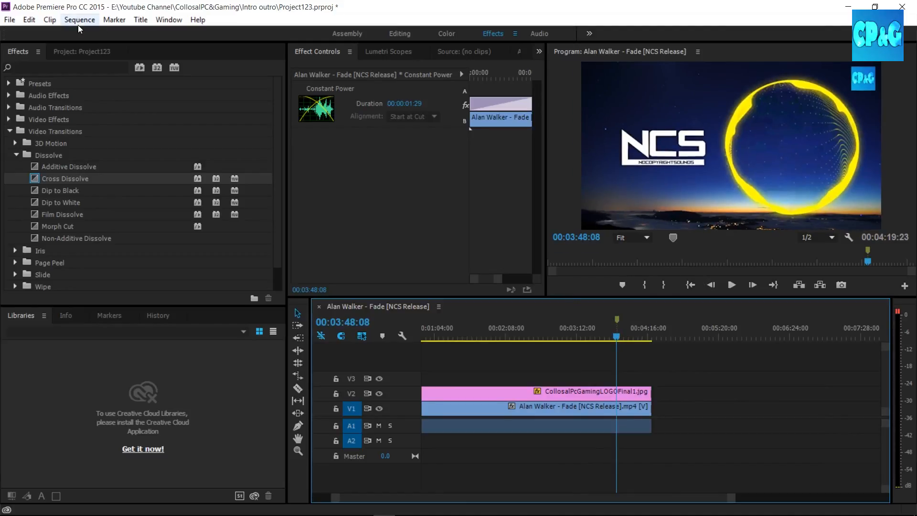
Look up the marker commands in the keyboard shortcuts by searching for "marker".
{"action": "left_click", "coordinate": [29, 19]}
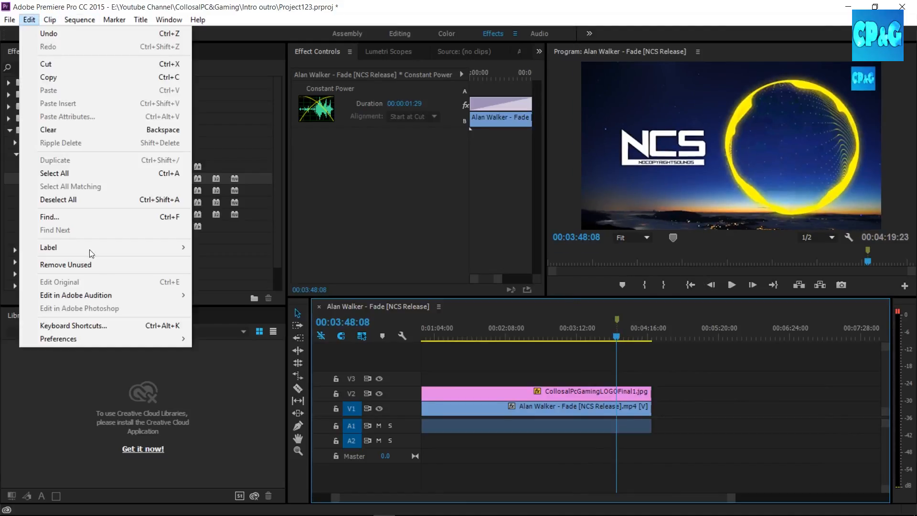
{"action": "left_click", "coordinate": [577, 2]}
{"action": "left_click", "coordinate": [29, 19]}
{"action": "left_click", "coordinate": [118, 323]}
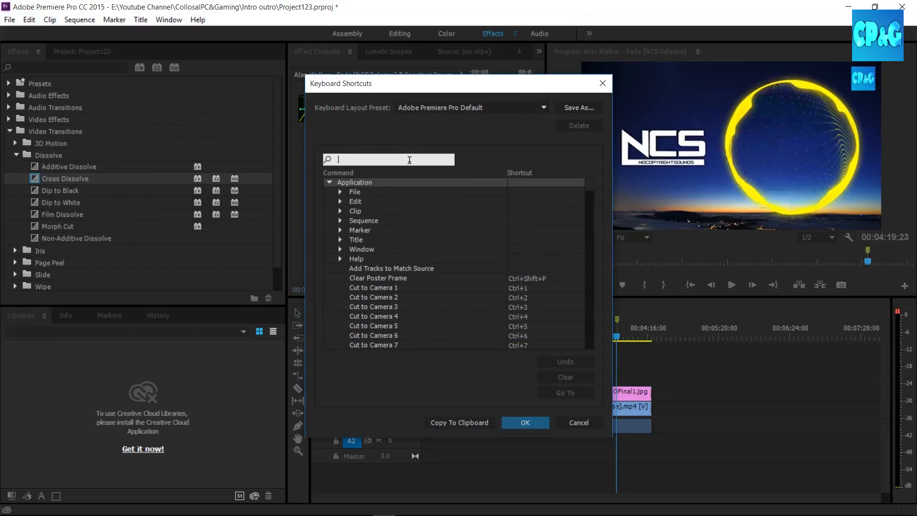
{"action": "type", "text": "marker"}
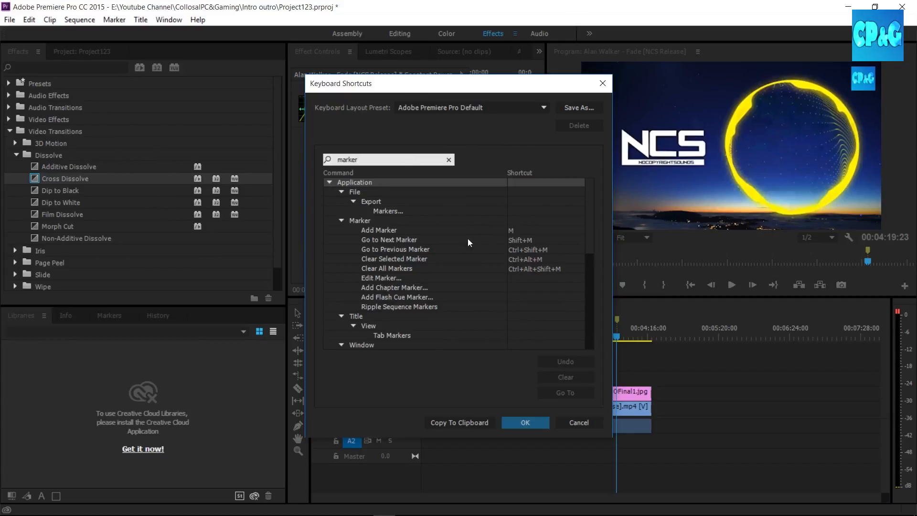
{"action": "left_click", "coordinate": [603, 83]}
Snap the playhead back to the 00:03:48:08 marker and add two more markers at 00:03:15:13 and 00:03:01:13.
{"action": "left_click_drag", "start_coordinate": [618, 336], "coordinate": [570, 332]}
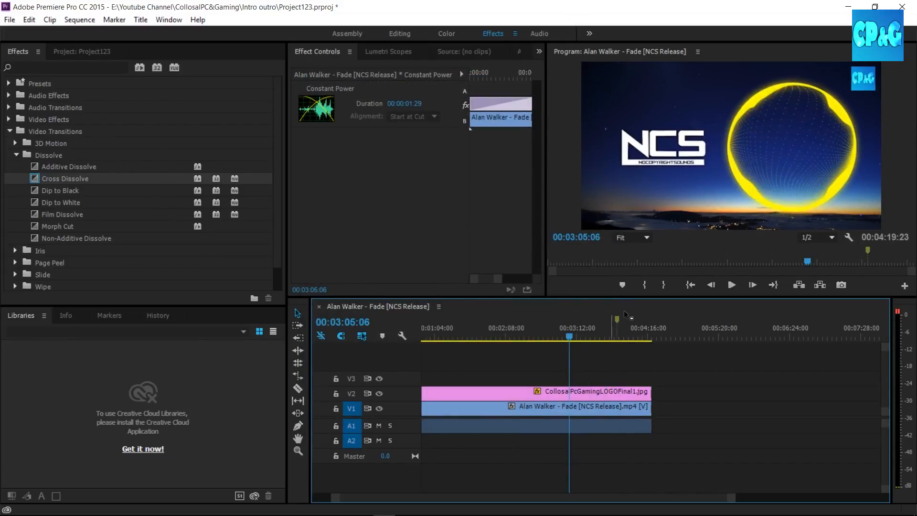
{"action": "left_click", "coordinate": [618, 318]}
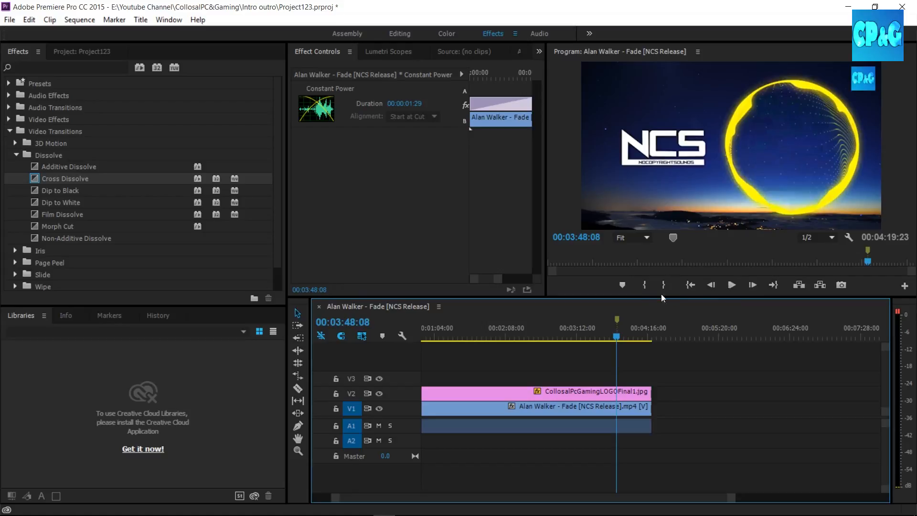
{"action": "left_click_drag", "start_coordinate": [615, 337], "coordinate": [580, 335]}
{"action": "key", "text": "m"}
{"action": "left_click_drag", "start_coordinate": [582, 336], "coordinate": [566, 336]}
{"action": "key", "text": "m"}
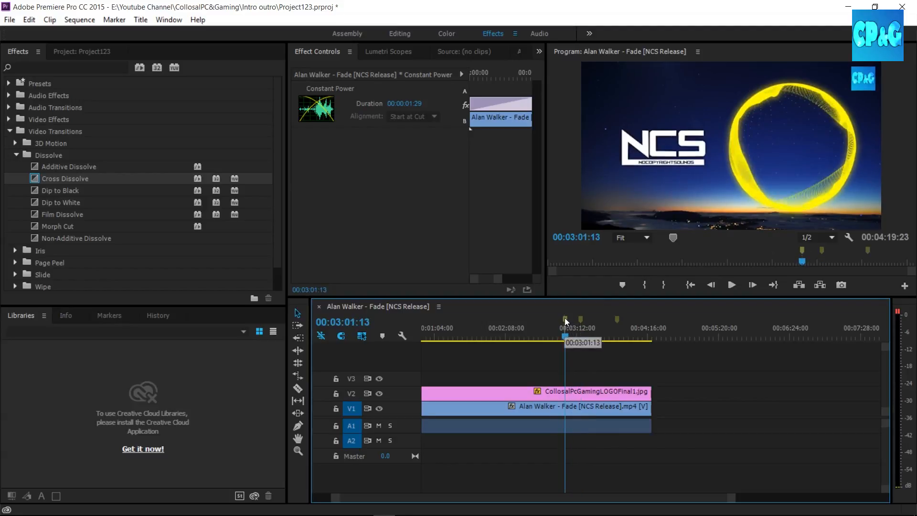
Jump the playhead to the marker at 00:03:15:13 and back to the one at 00:03:01:13.
{"action": "left_click", "coordinate": [580, 323]}
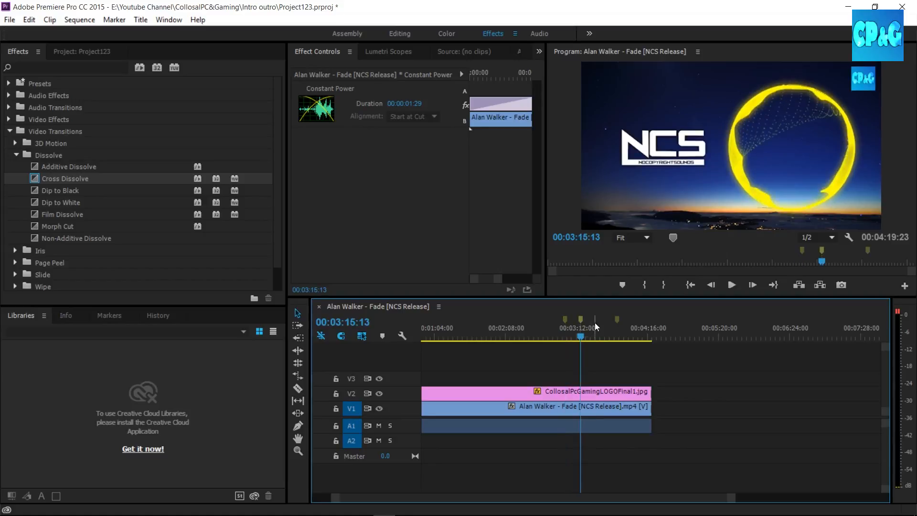
{"action": "left_click", "coordinate": [566, 322]}
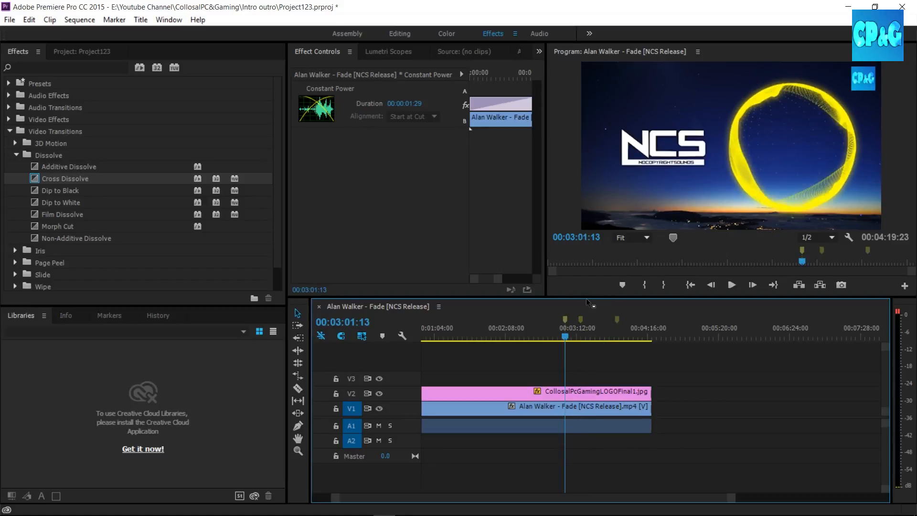
Clear all markers from the sequence and undo the removal.
{"action": "right_click", "coordinate": [566, 319]}
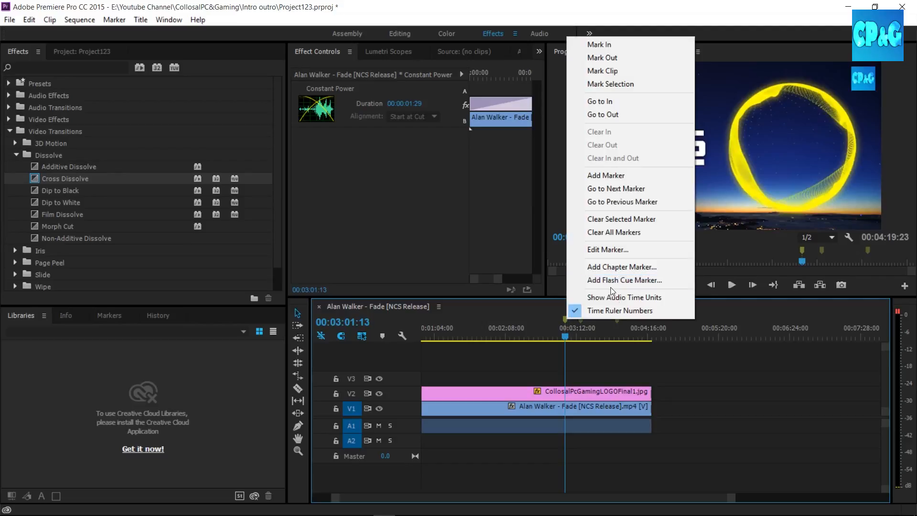
{"action": "left_click", "coordinate": [620, 231]}
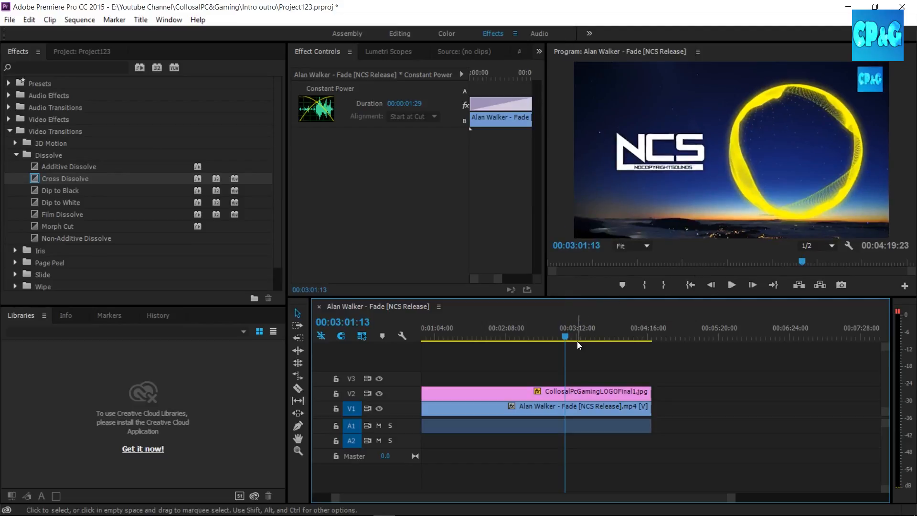
{"action": "key", "text": "ctrl+z"}
Clear only the selected marker at 00:03:01:13.
{"action": "right_click", "coordinate": [564, 319]}
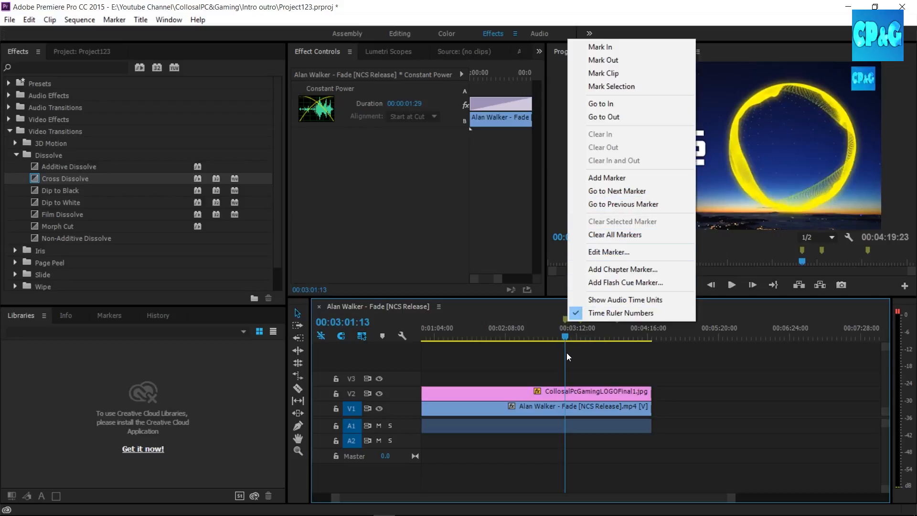
{"action": "left_click", "coordinate": [562, 331]}
{"action": "left_click", "coordinate": [568, 319]}
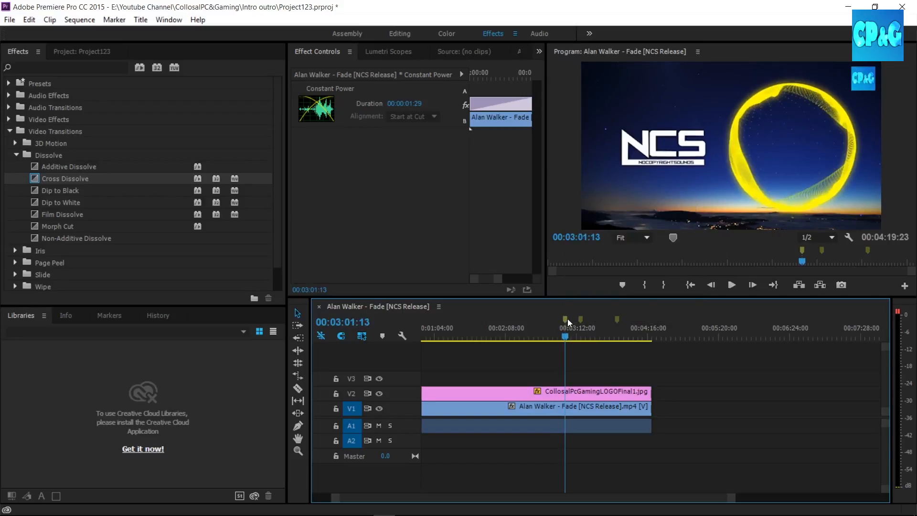
{"action": "right_click", "coordinate": [567, 319]}
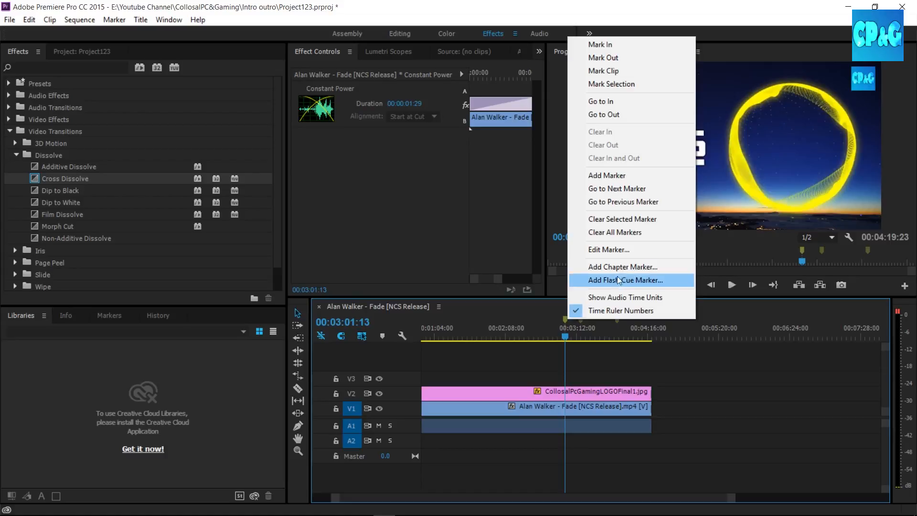
{"action": "left_click", "coordinate": [612, 220]}
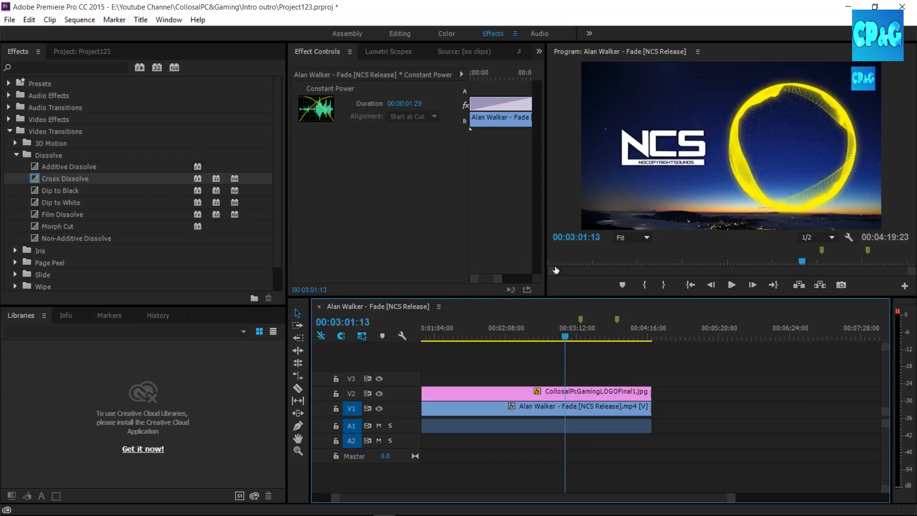
{"action": "left_click_drag", "start_coordinate": [735, 502], "coordinate": [720, 501]}
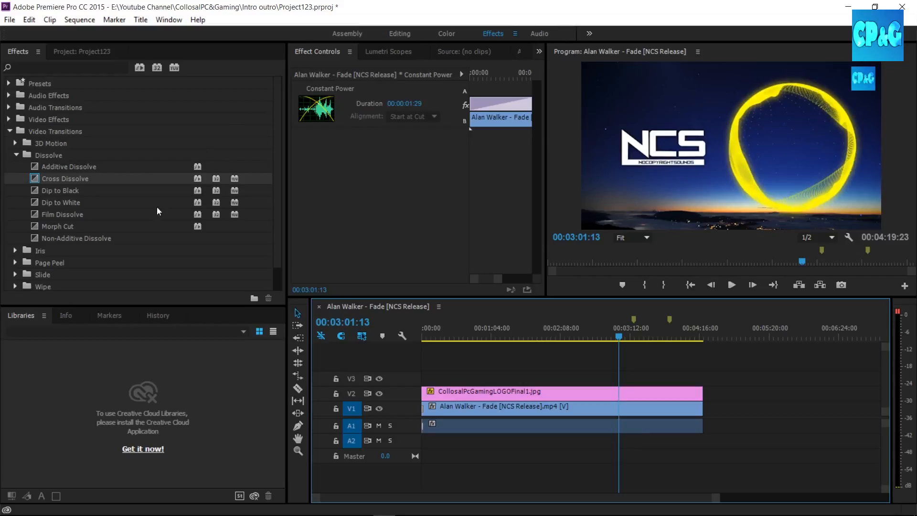
{"action": "left_click", "coordinate": [67, 311]}
{"action": "left_click", "coordinate": [96, 318]}
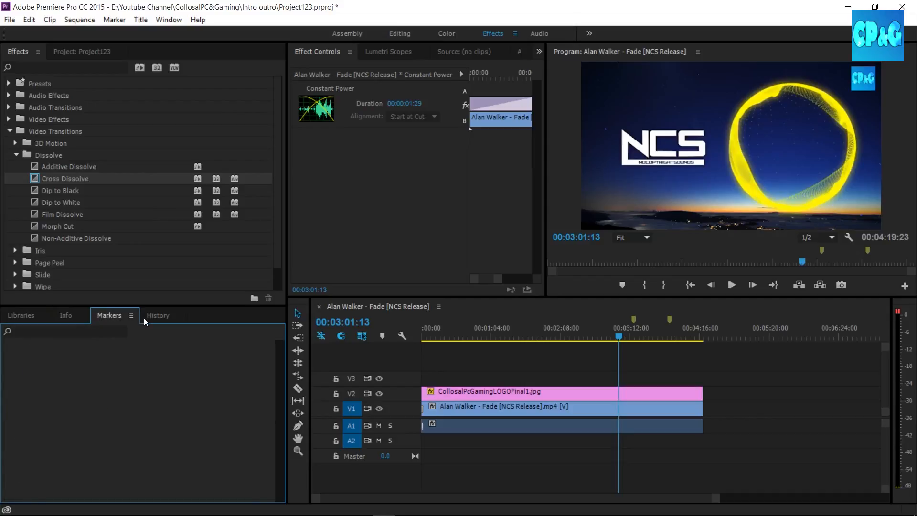
{"action": "left_click", "coordinate": [32, 317]}
{"action": "left_click", "coordinate": [99, 56]}
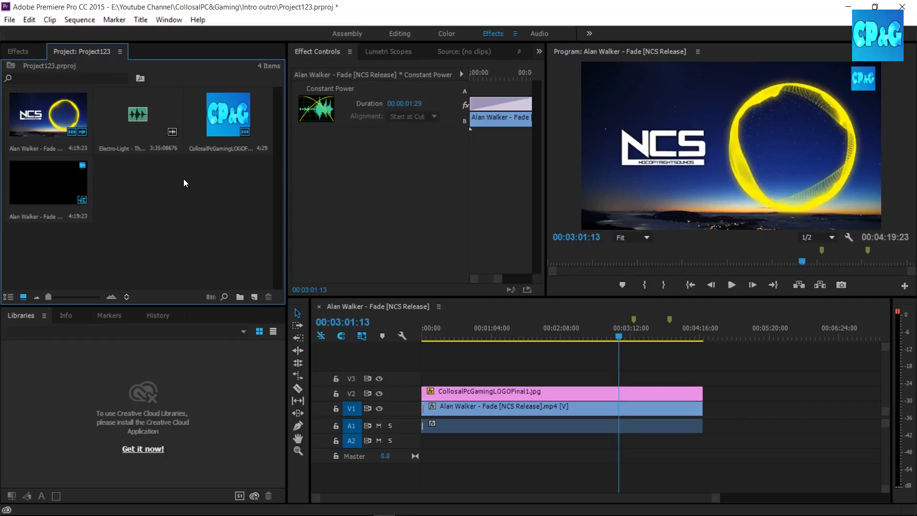
{"action": "left_click", "coordinate": [19, 52]}
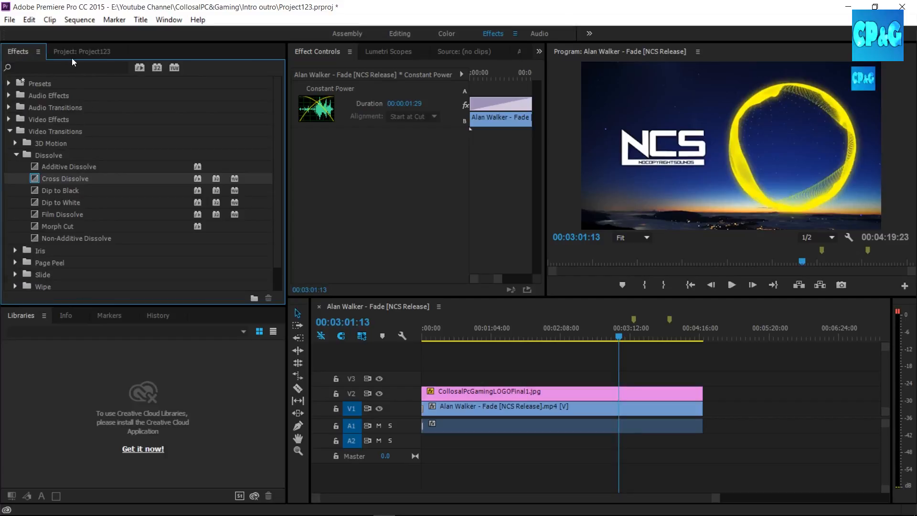
{"action": "left_click", "coordinate": [72, 56]}
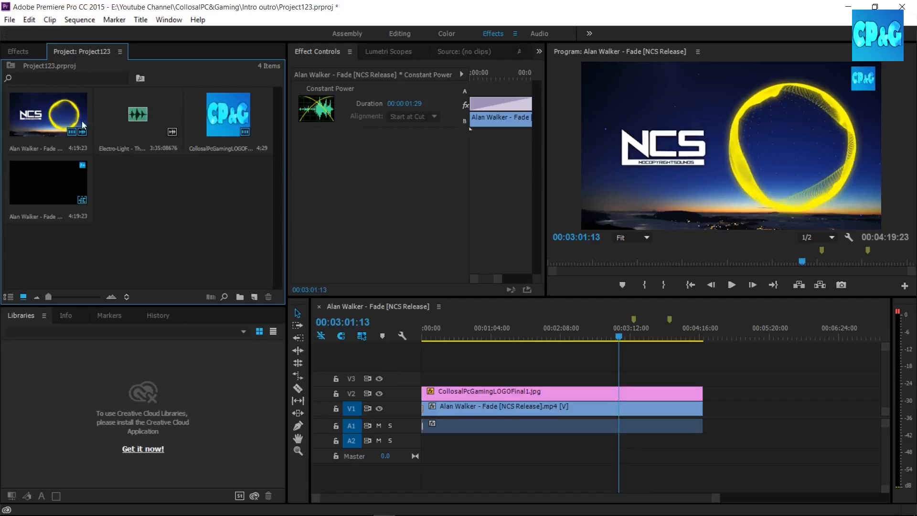
{"action": "right_click", "coordinate": [122, 191]}
{"action": "mouse_move", "coordinate": [155, 243]}
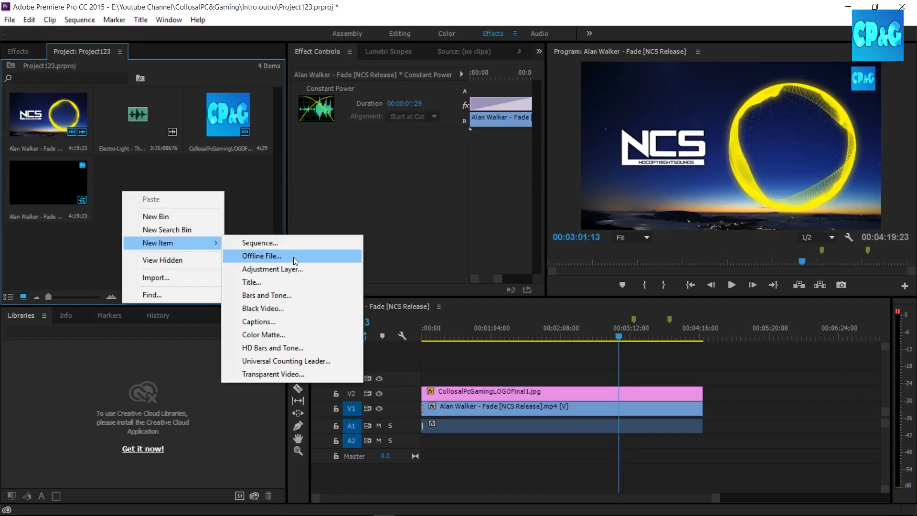
{"action": "left_click", "coordinate": [281, 283]}
{"action": "left_click", "coordinate": [550, 317]}
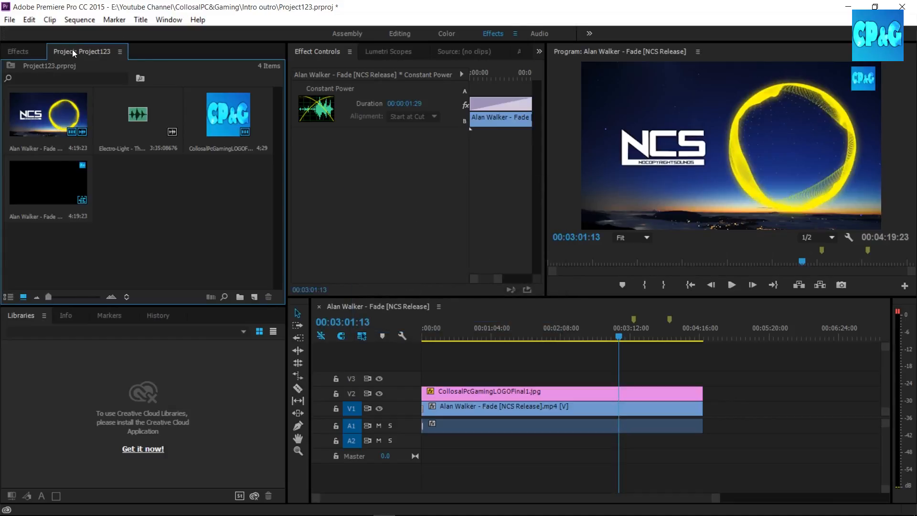
Create a new title item named YoutubeProject at the default 854 × 480 video settings.
{"action": "right_click", "coordinate": [131, 194]}
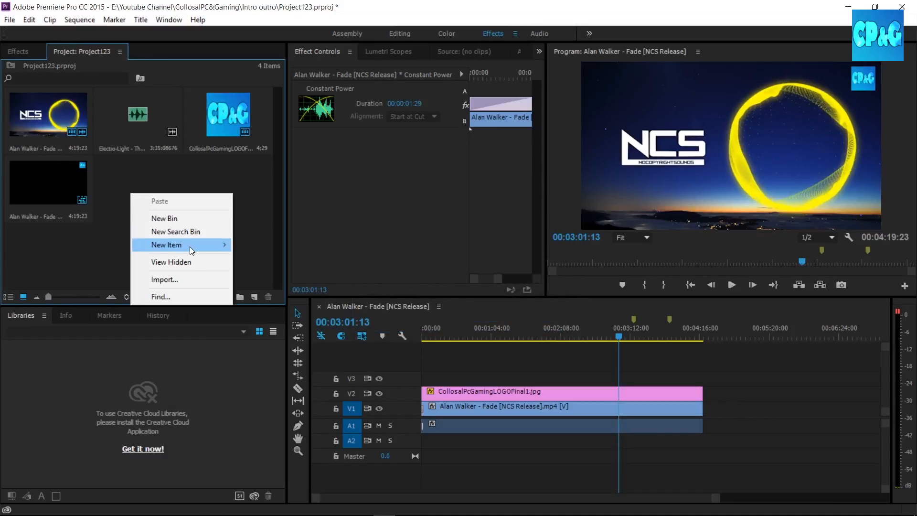
{"action": "mouse_move", "coordinate": [190, 246]}
{"action": "left_click", "coordinate": [264, 284]}
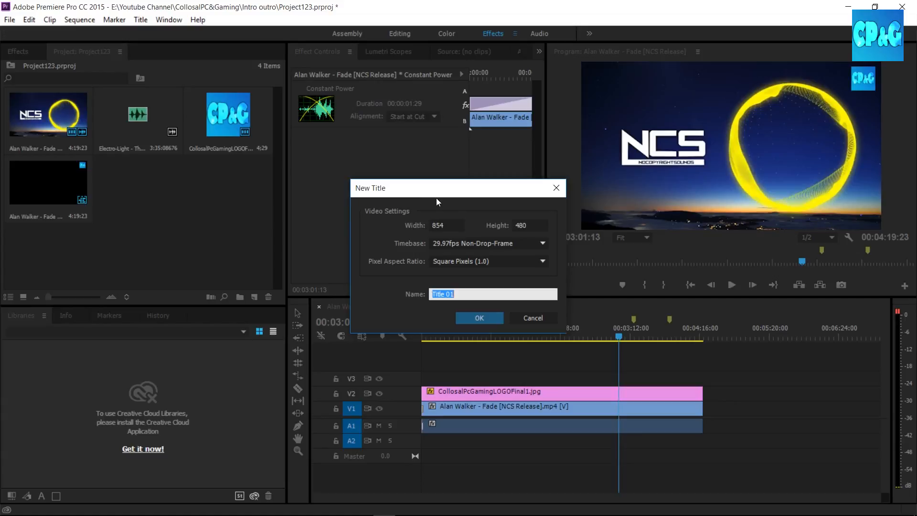
{"action": "left_click", "coordinate": [431, 225]}
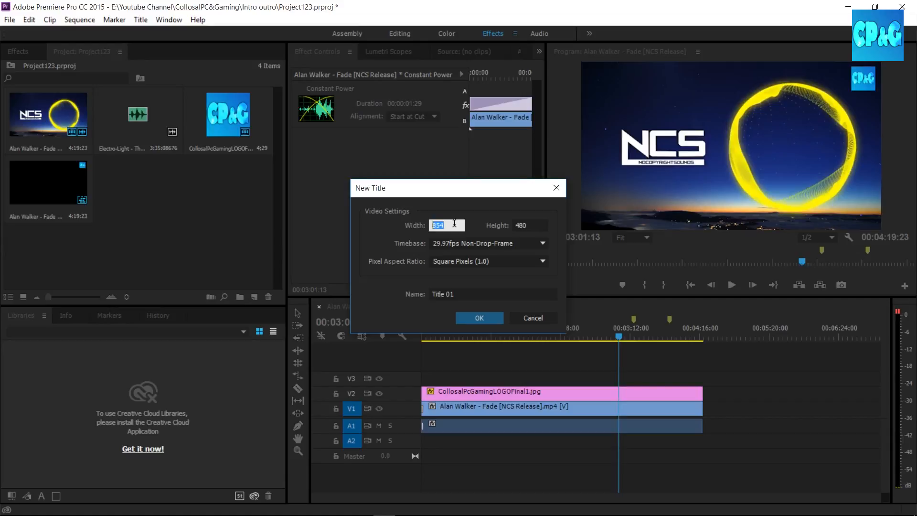
{"action": "left_click", "coordinate": [475, 292]}
{"action": "triple_click", "coordinate": [475, 292]}
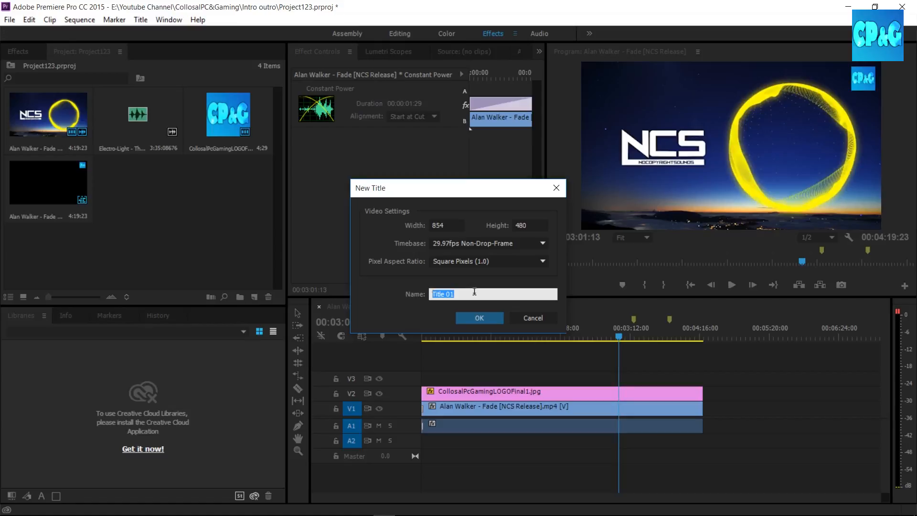
{"action": "type", "text": "YoutubeProject"}
{"action": "key", "text": "Return"}
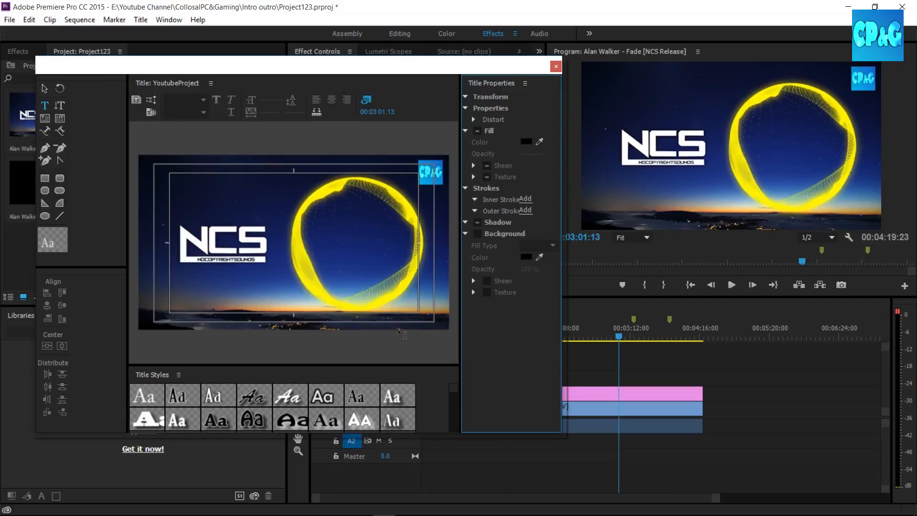
Choose the white Birch Std title style and draw a text box about 599 × 81 along the frame's lower area.
{"action": "mouse_move", "coordinate": [453, 389]}
{"action": "left_mouse_down"}
{"action": "mouse_move", "coordinate": [454, 425]}
{"action": "mouse_move", "coordinate": [457, 384]}
{"action": "left_mouse_up"}
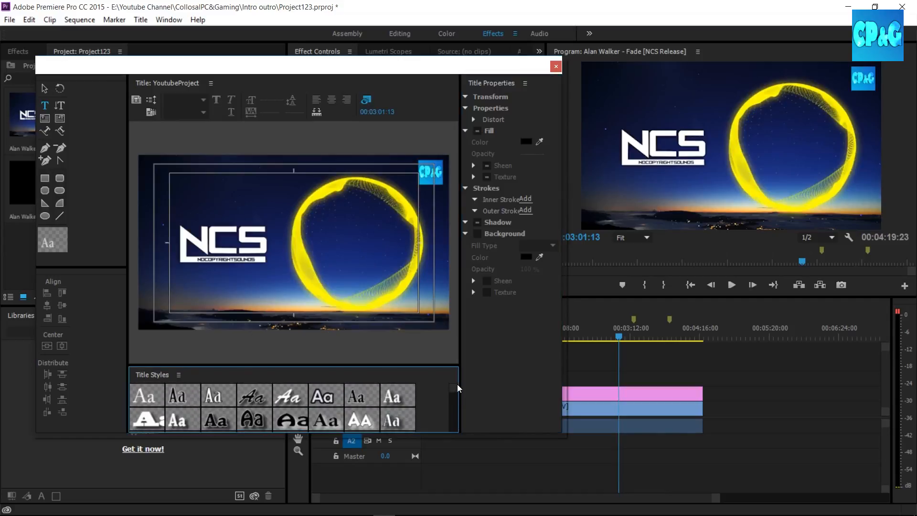
{"action": "left_click", "coordinate": [178, 400]}
{"action": "left_click", "coordinate": [330, 399]}
{"action": "left_click", "coordinate": [179, 397]}
{"action": "left_click", "coordinate": [330, 404]}
{"action": "left_click", "coordinate": [218, 397]}
{"action": "left_click", "coordinate": [45, 108]}
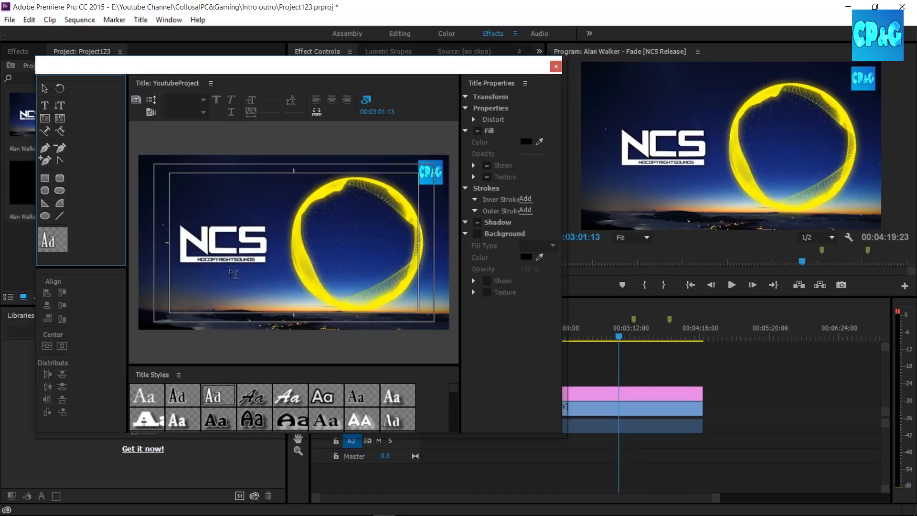
{"action": "left_click_drag", "start_coordinate": [182, 289], "coordinate": [400, 318]}
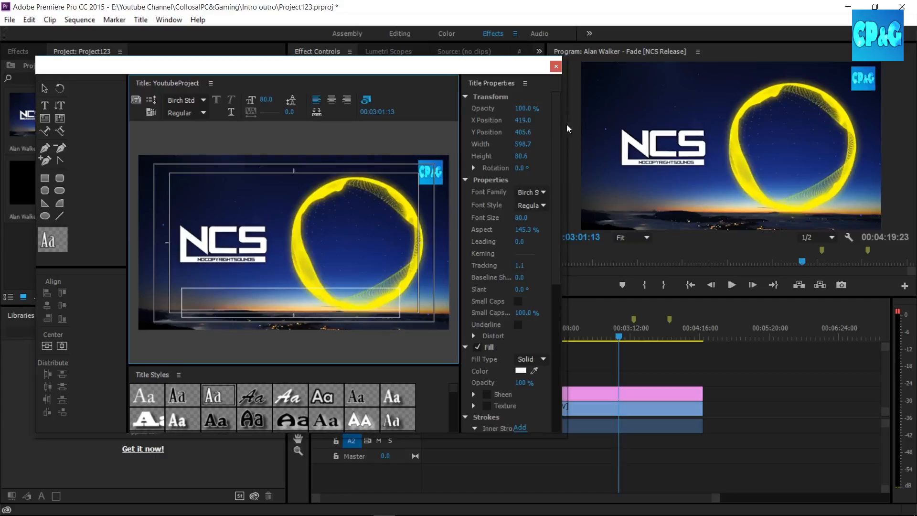
Widen the title editor window and enter the text "Hello Youtube!!!" in the text box.
{"action": "left_click_drag", "start_coordinate": [566, 128], "coordinate": [820, 132]}
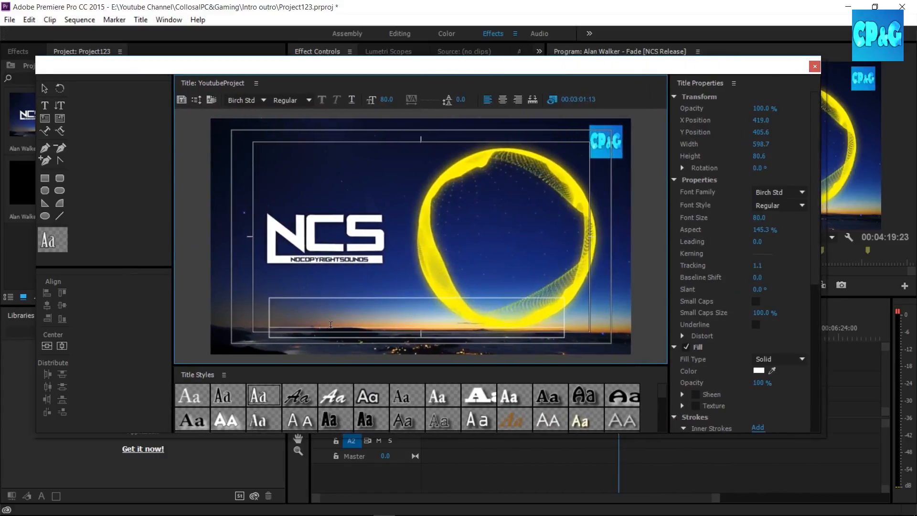
{"action": "type", "text": "Y"}
{"action": "key", "text": "BackSpace"}
{"action": "type", "text": "Hello"}
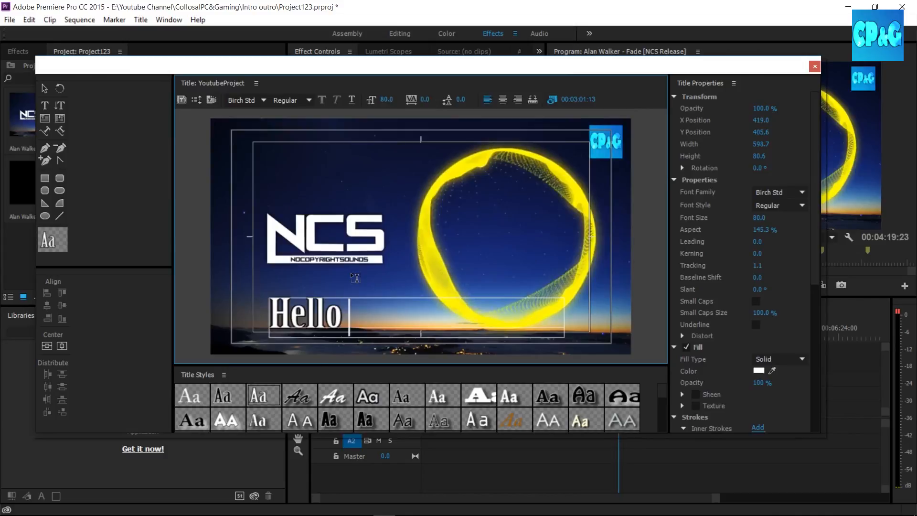
{"action": "type", "text": " Youtube!!!"}
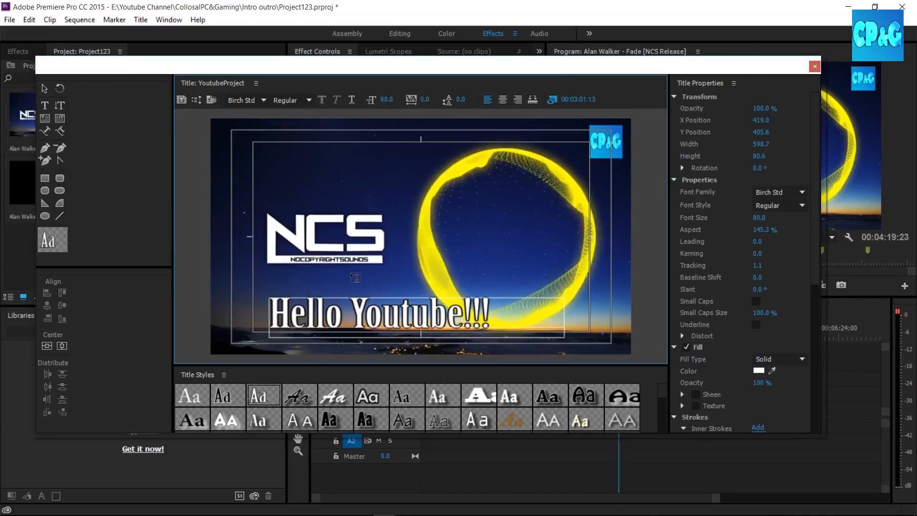
{"action": "type", "text": " :)"}
{"action": "key", "text": "BackSpace"}
{"action": "key", "text": "BackSpace"}
{"action": "key", "text": "BackSpace"}
Set the title text's font size to 68 and its X position to 504.
{"action": "mouse_move", "coordinate": [760, 221]}
{"action": "left_mouse_down"}
{"action": "mouse_move", "coordinate": [749, 221]}
{"action": "mouse_move", "coordinate": [775, 219]}
{"action": "left_mouse_up"}
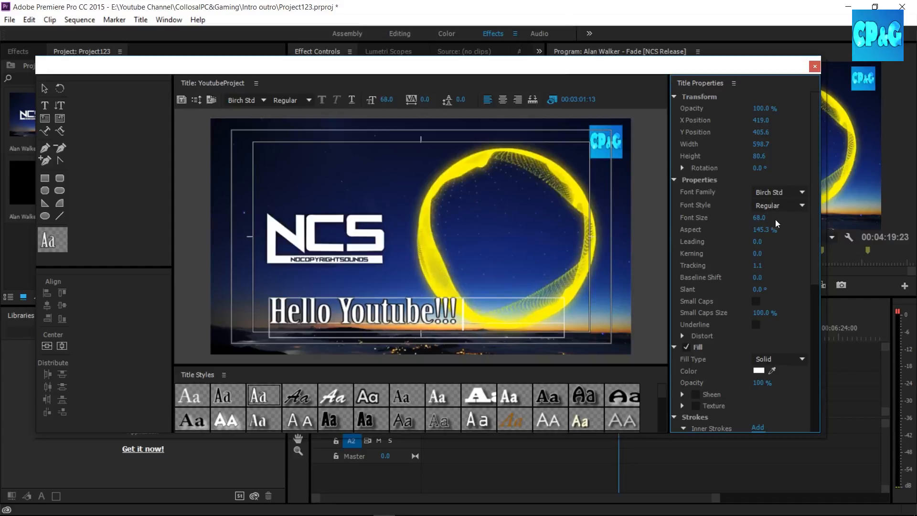
{"action": "left_click", "coordinate": [802, 205]}
{"action": "left_click", "coordinate": [789, 191]}
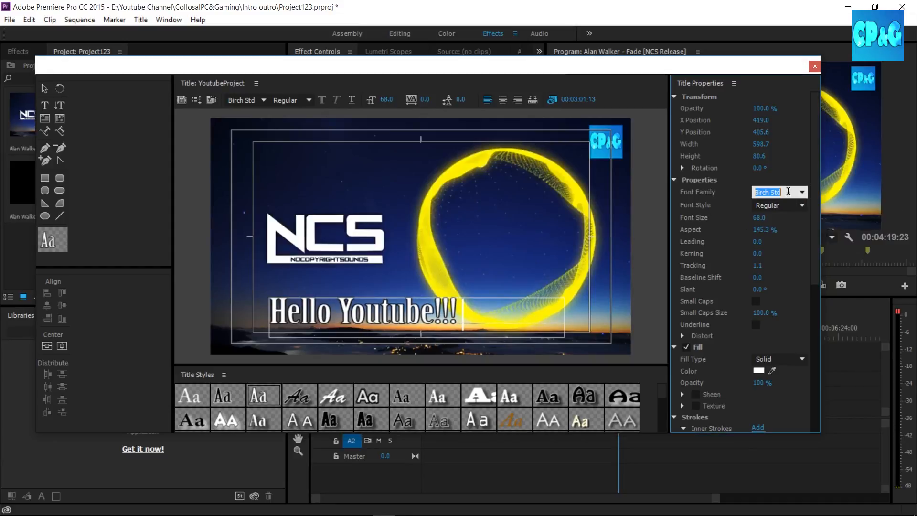
{"action": "left_click_drag", "start_coordinate": [765, 109], "coordinate": [754, 124]}
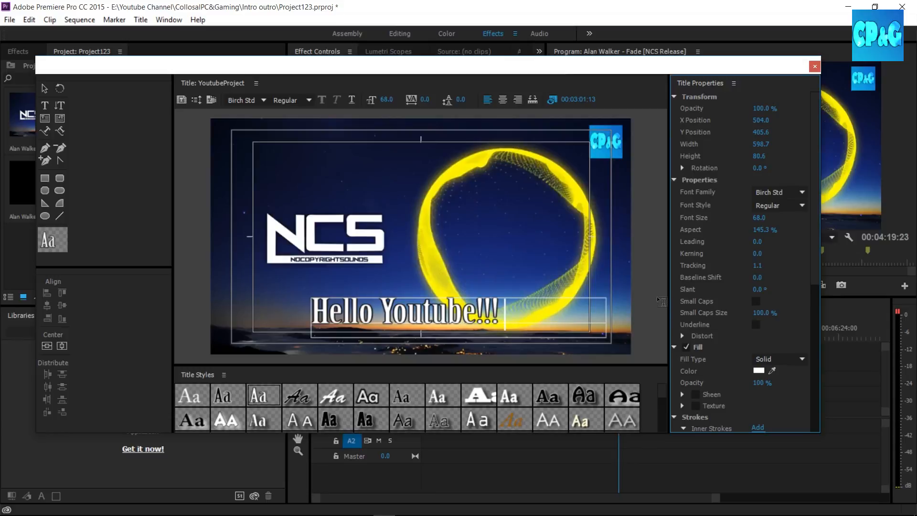
{"action": "left_click", "coordinate": [759, 372]}
{"action": "left_click_drag", "start_coordinate": [487, 173], "coordinate": [802, 261]}
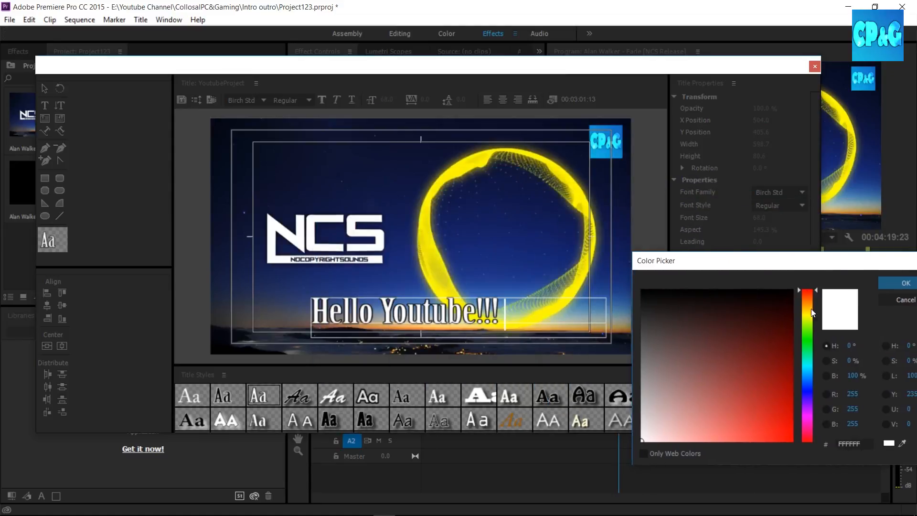
{"action": "left_click", "coordinate": [884, 298]}
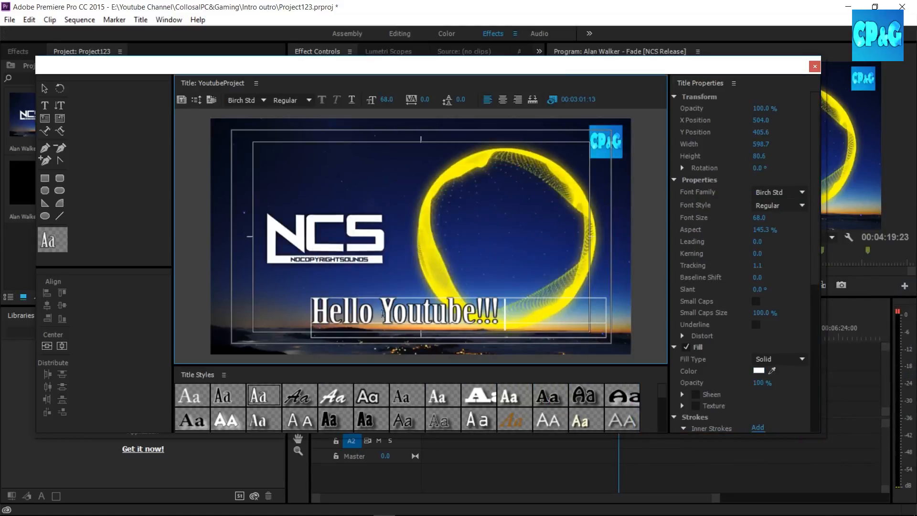
Fill the word "Youtube!!!" with red FF0024 and move the title text to about X 570.6, Y 442.
{"action": "left_click_drag", "start_coordinate": [382, 314], "coordinate": [503, 314]}
{"action": "left_click", "coordinate": [760, 370]}
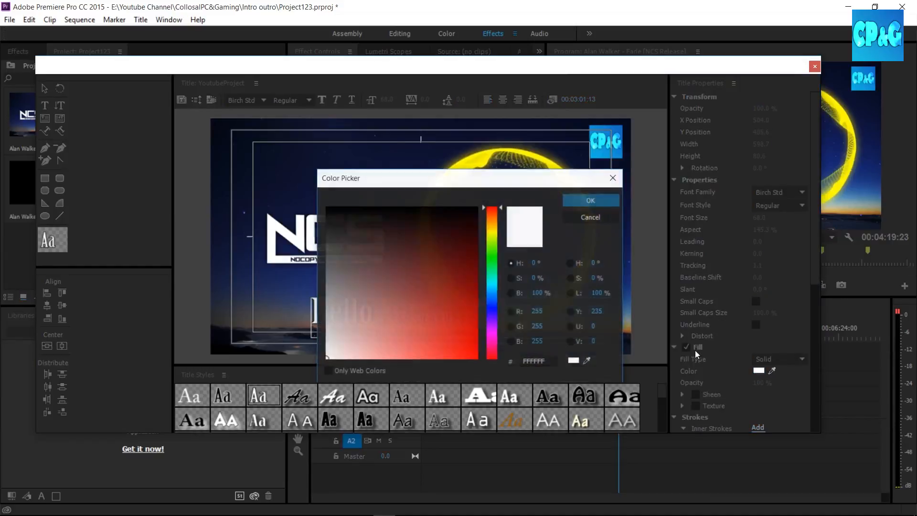
{"action": "left_click", "coordinate": [471, 337]}
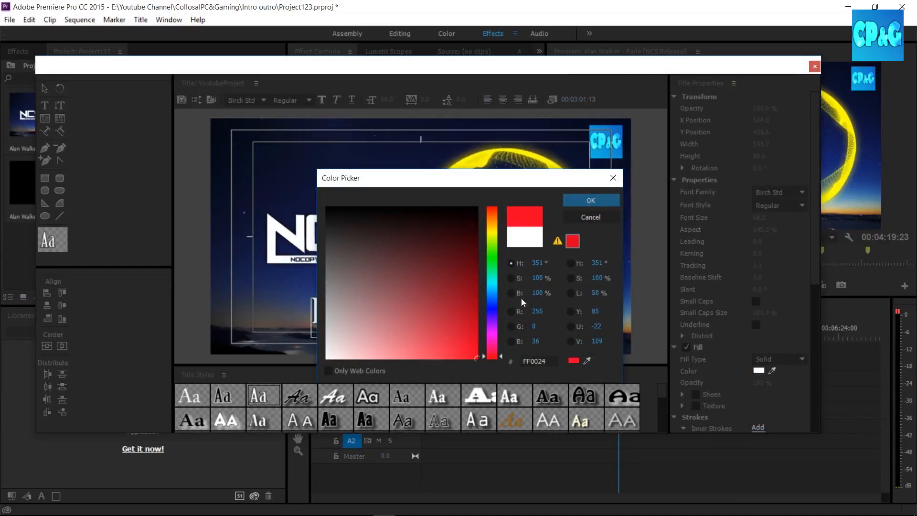
{"action": "left_click", "coordinate": [578, 203]}
{"action": "left_click", "coordinate": [44, 88]}
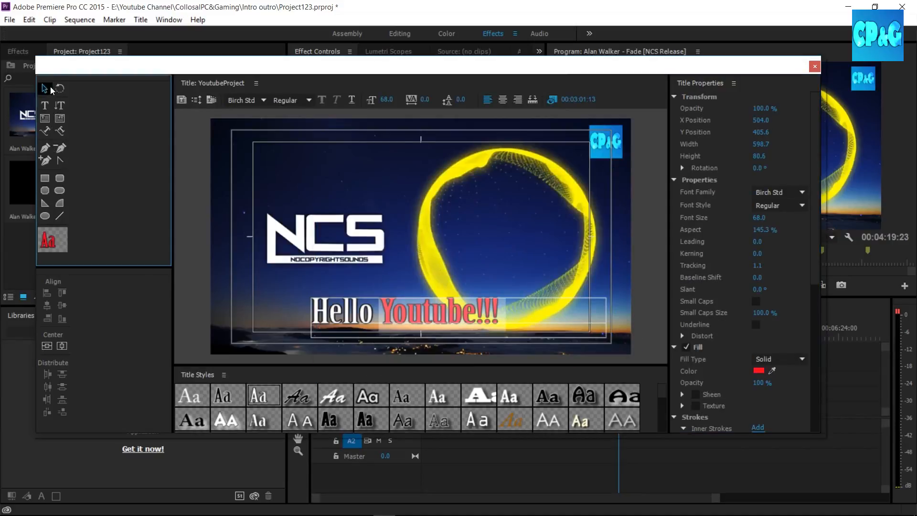
{"action": "left_click_drag", "start_coordinate": [410, 321], "coordinate": [436, 339]}
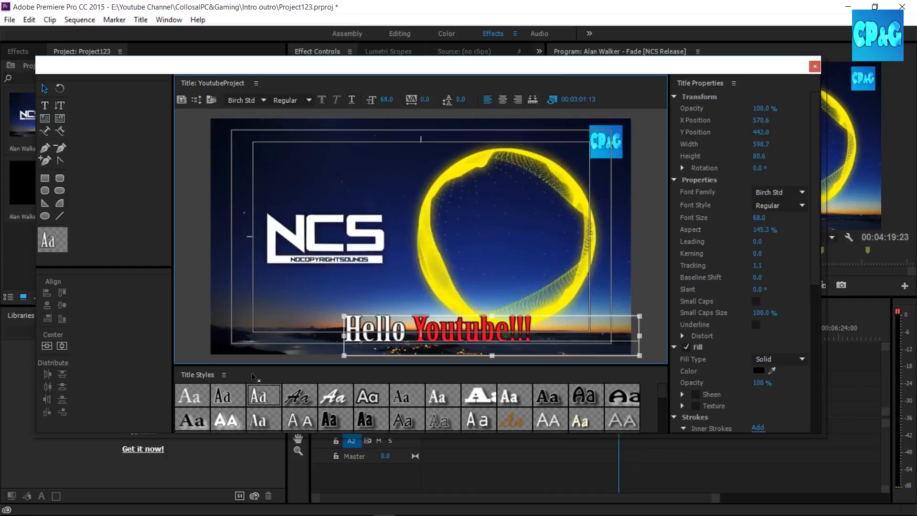
{"action": "left_click", "coordinate": [224, 375]}
{"action": "left_click", "coordinate": [224, 379]}
{"action": "left_click", "coordinate": [224, 376]}
{"action": "left_click", "coordinate": [211, 381]}
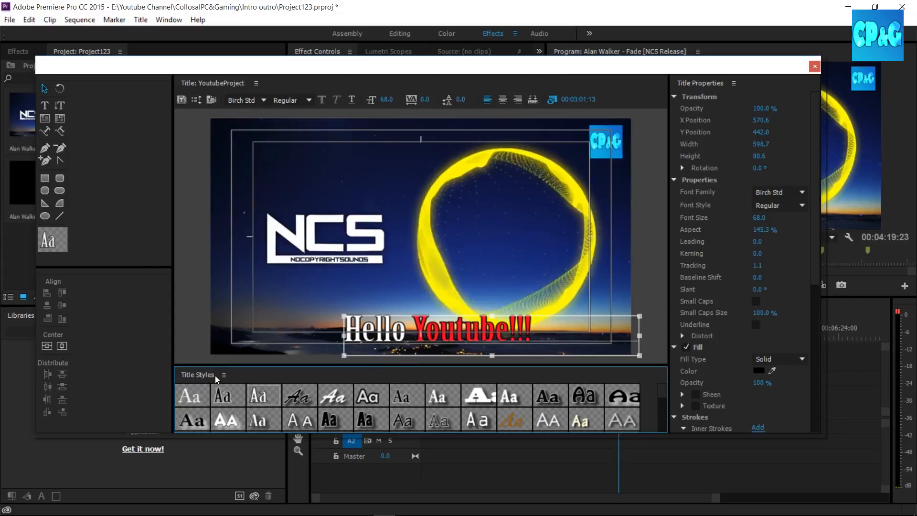
{"action": "right_click", "coordinate": [207, 379]}
{"action": "left_click", "coordinate": [435, 361]}
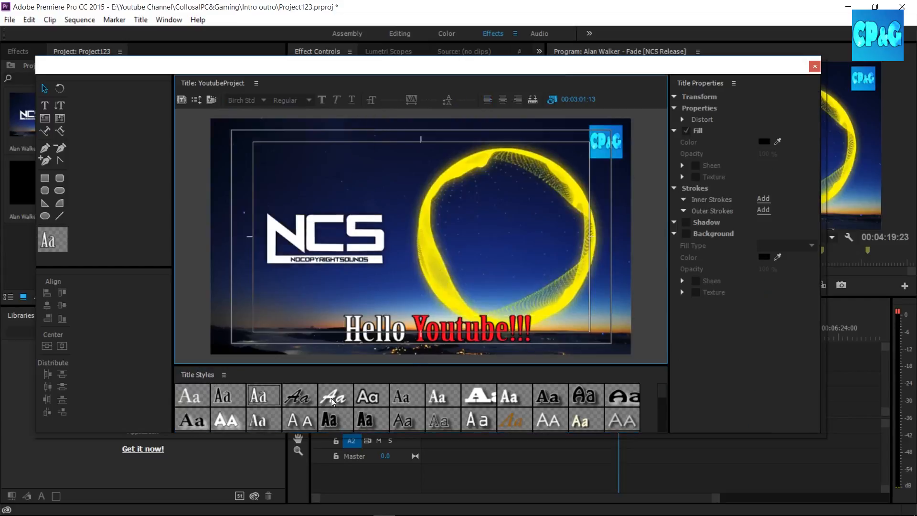
{"action": "right_click", "coordinate": [366, 396]}
{"action": "left_click", "coordinate": [325, 365]}
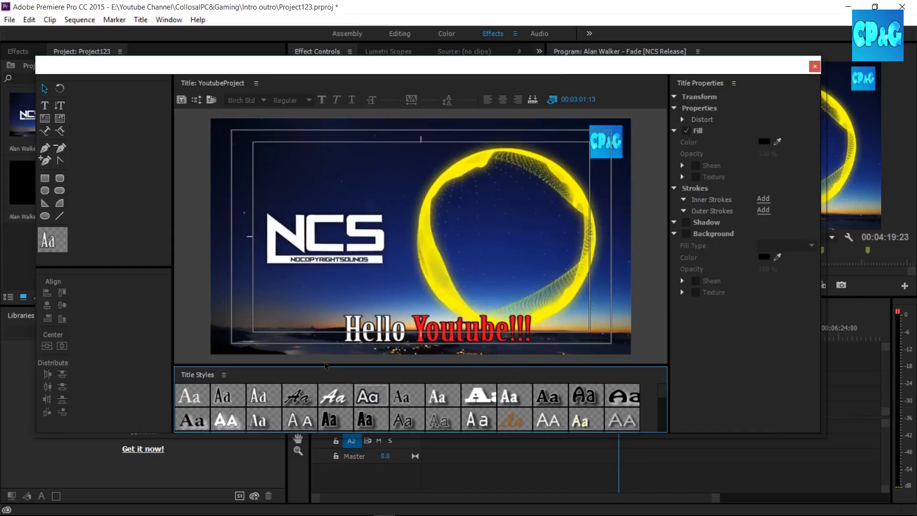
Reposition the title text to about X 537.9, Y 451.7 and close the title editor.
{"action": "left_click", "coordinate": [429, 326]}
{"action": "left_click", "coordinate": [516, 250]}
{"action": "left_click", "coordinate": [353, 342]}
{"action": "left_click_drag", "start_coordinate": [439, 325], "coordinate": [423, 330]}
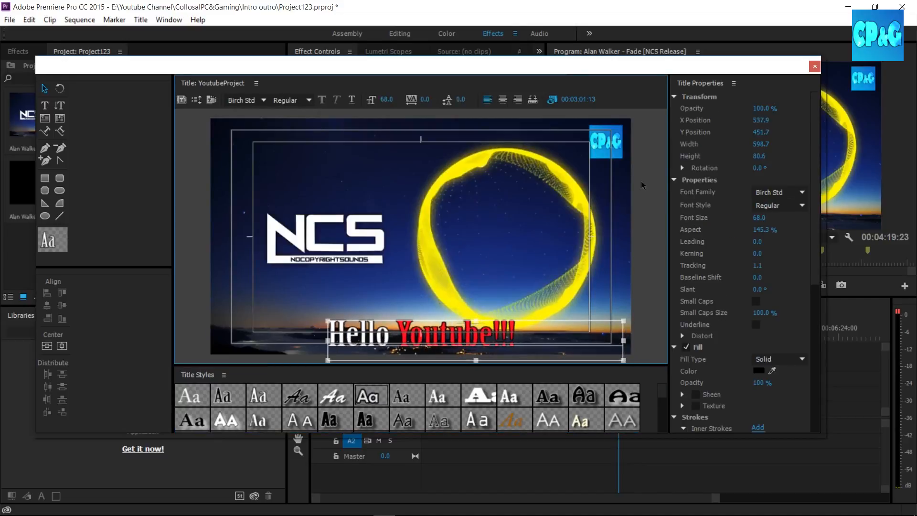
{"action": "left_click", "coordinate": [815, 69]}
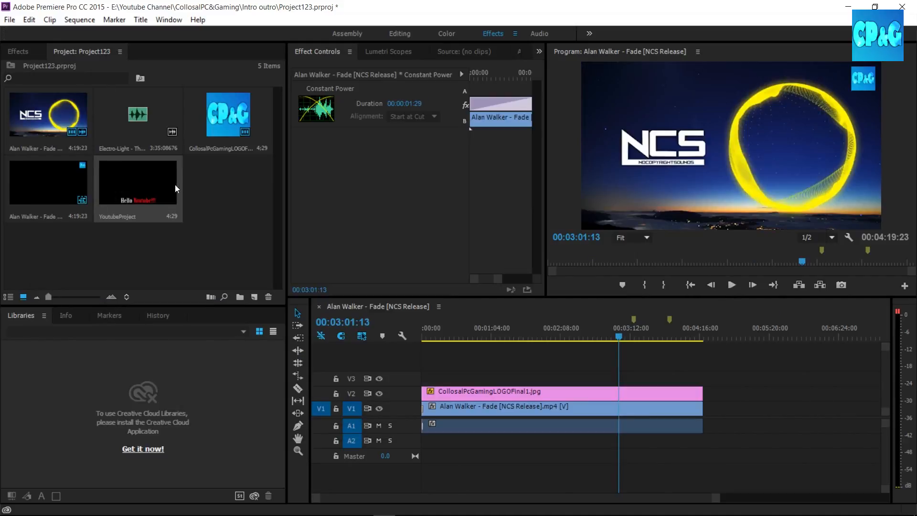
Place the YoutubeProject title on track V3, starting at the playhead at 00:03:01:13.
{"action": "left_click_drag", "start_coordinate": [136, 191], "coordinate": [627, 379]}
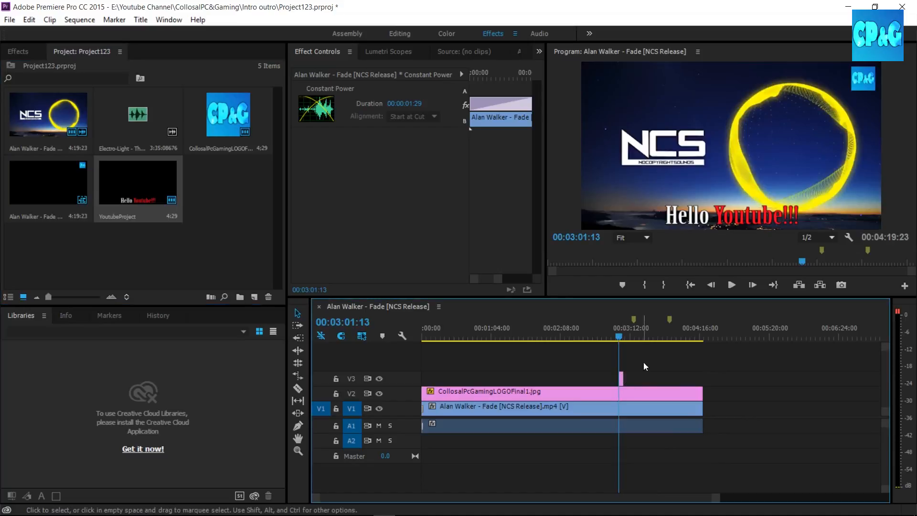
{"action": "left_click", "coordinate": [341, 337]}
{"action": "mouse_move", "coordinate": [622, 379]}
{"action": "left_mouse_down"}
{"action": "mouse_move", "coordinate": [707, 387]}
{"action": "mouse_move", "coordinate": [624, 381]}
{"action": "left_mouse_up"}
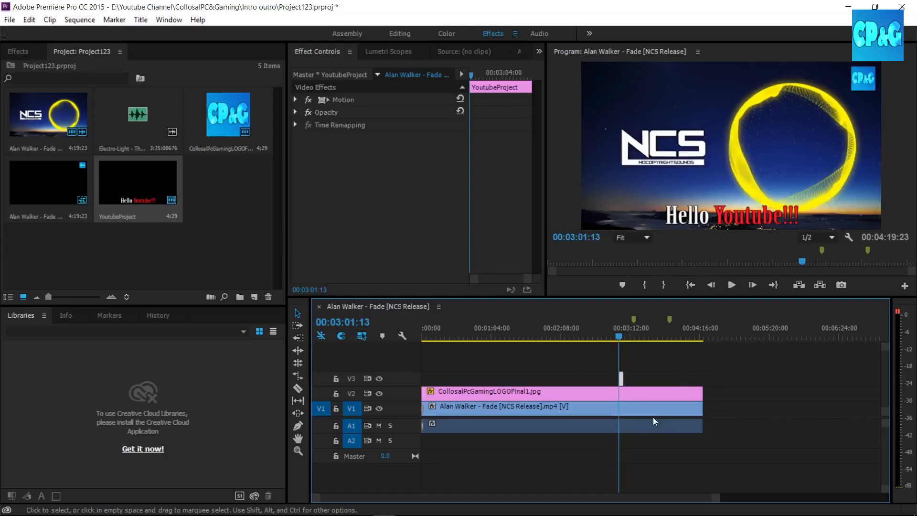
Extend the end of the YoutubeProject clip on V3 past the marker at 00:03:15:13.
{"action": "left_click_drag", "start_coordinate": [715, 498], "coordinate": [611, 497]}
{"action": "left_click_drag", "start_coordinate": [674, 378], "coordinate": [780, 379]}
{"action": "left_click_drag", "start_coordinate": [571, 497], "coordinate": [746, 495]}
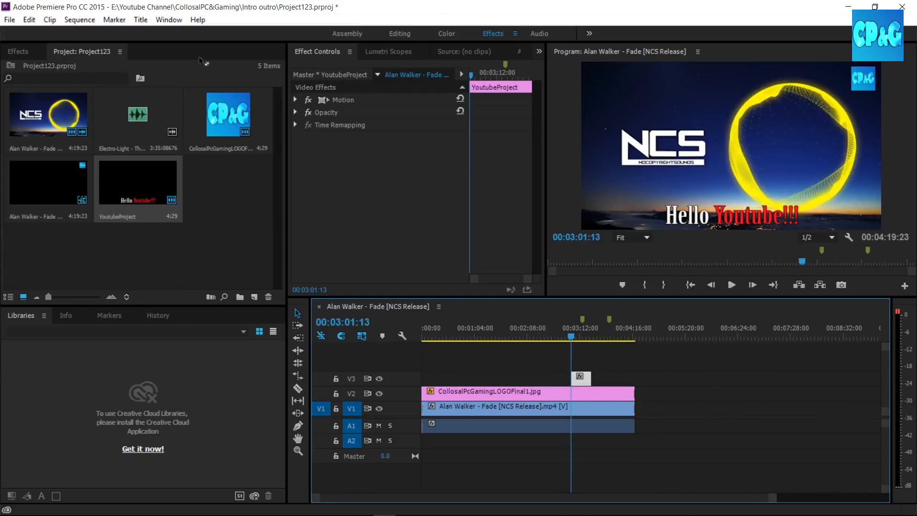
{"action": "left_click", "coordinate": [30, 53]}
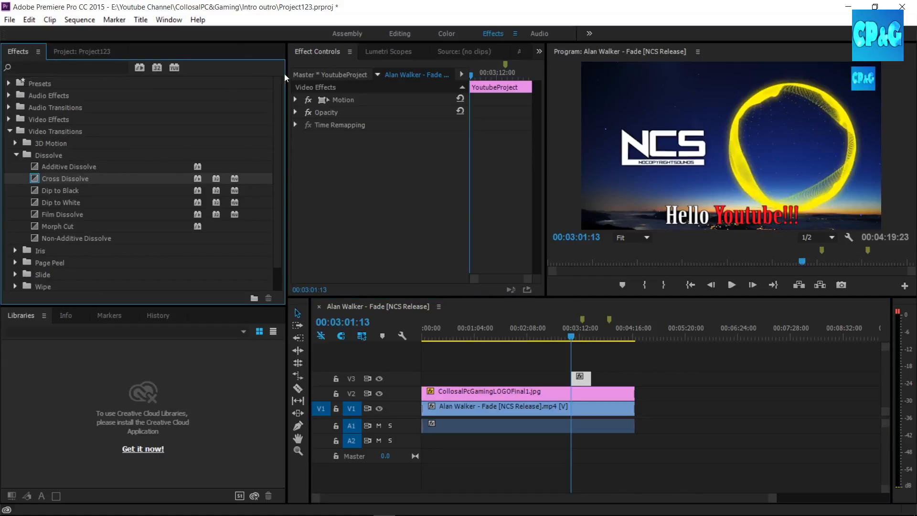
{"action": "left_click", "coordinate": [515, 33]}
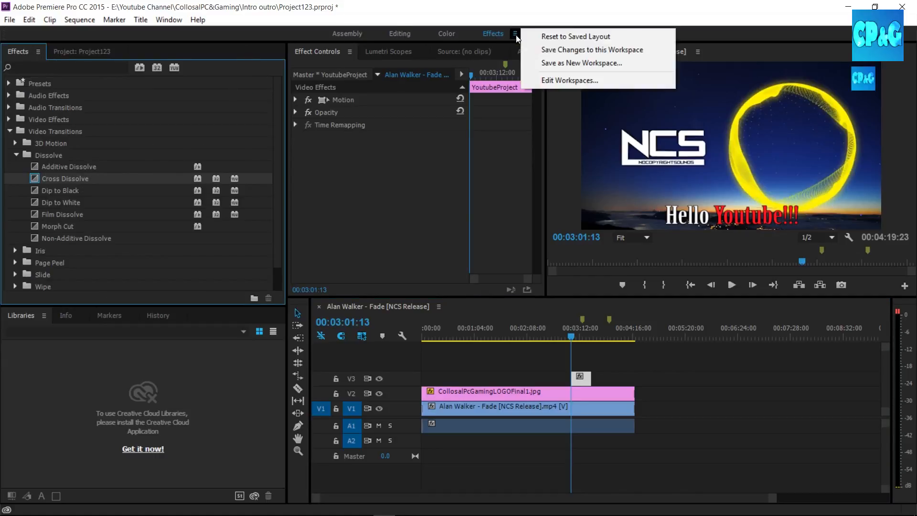
{"action": "left_click", "coordinate": [198, 20]}
{"action": "left_click", "coordinate": [430, 4]}
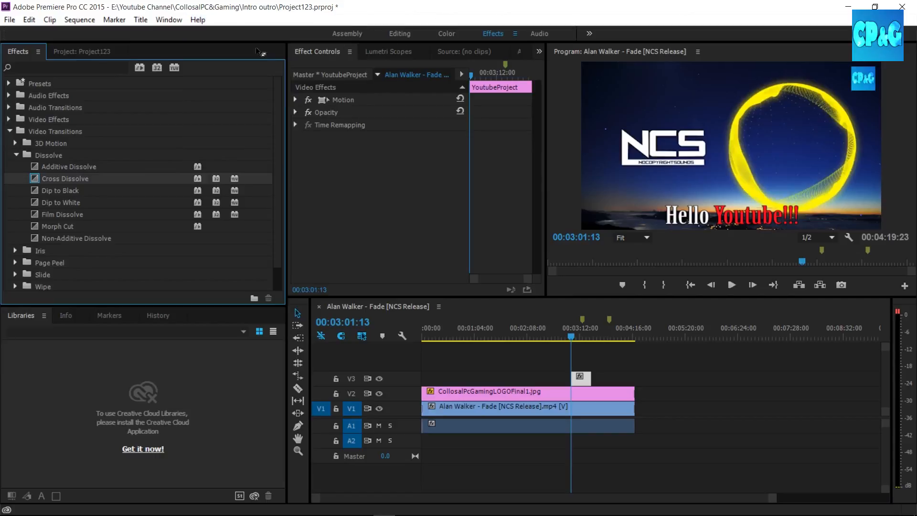
Place the Project panel ahead of the Effects panel and resize the timeline to give the Program monitor more height.
{"action": "left_click_drag", "start_coordinate": [103, 53], "coordinate": [59, 284]}
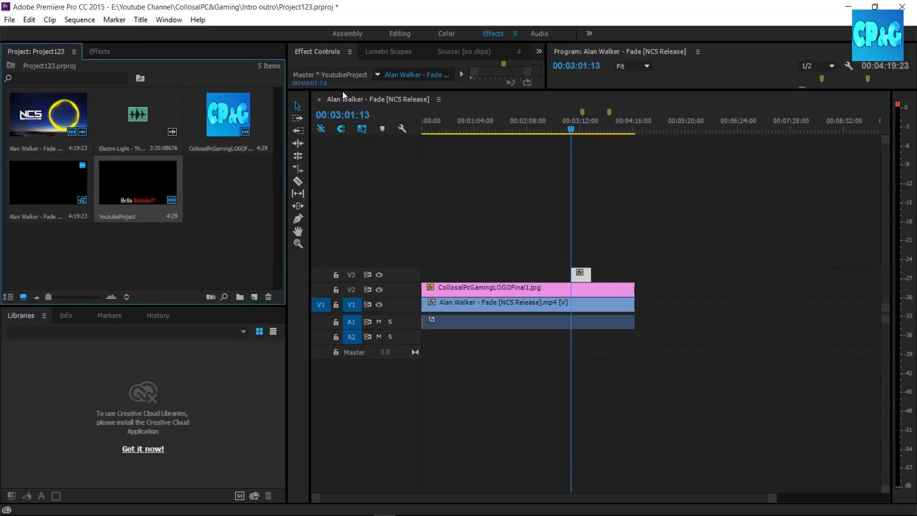
{"action": "left_click_drag", "start_coordinate": [343, 91], "coordinate": [343, 329]}
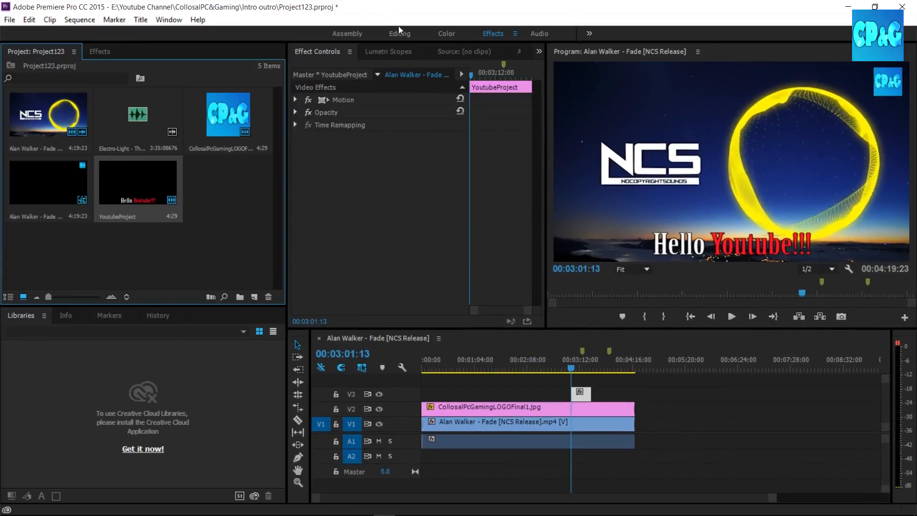
{"action": "left_click", "coordinate": [516, 34]}
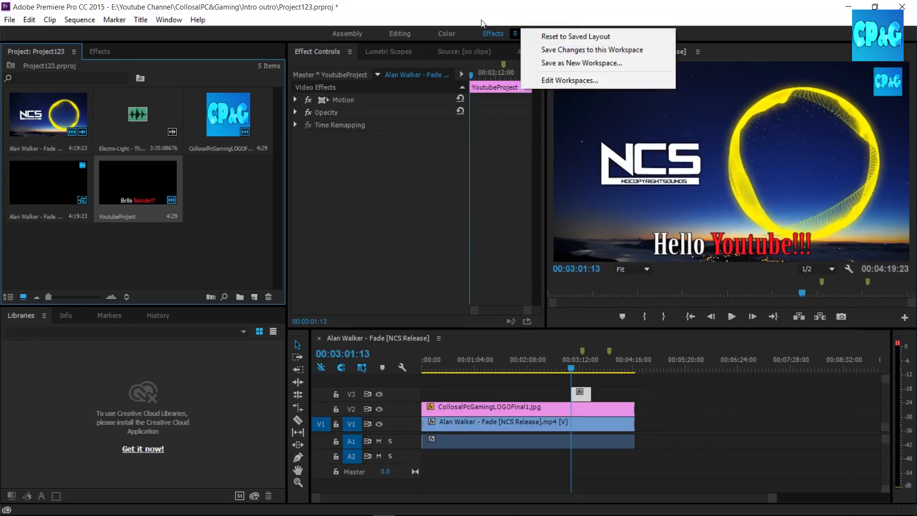
{"action": "left_click", "coordinate": [456, 5]}
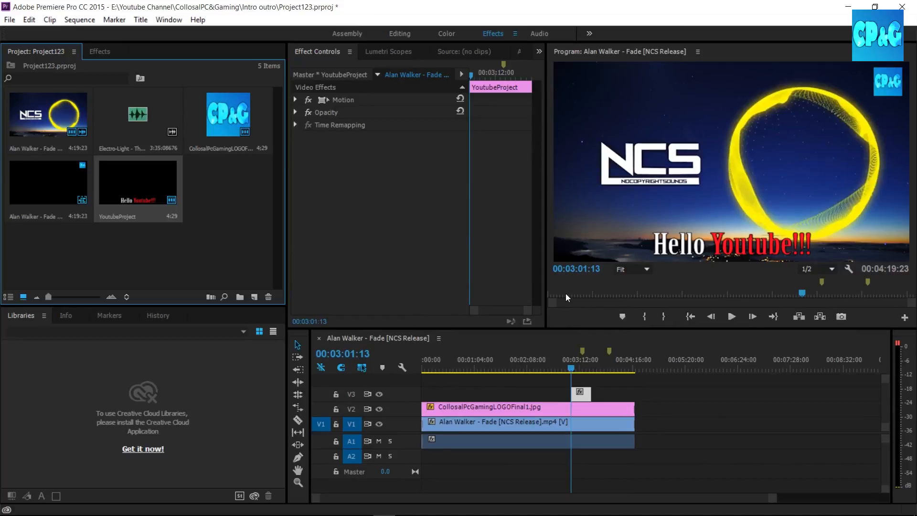
Apply the Cross Dissolve transition to both the start and the end of the YoutubeProject title clip on V3.
{"action": "left_click", "coordinate": [101, 51]}
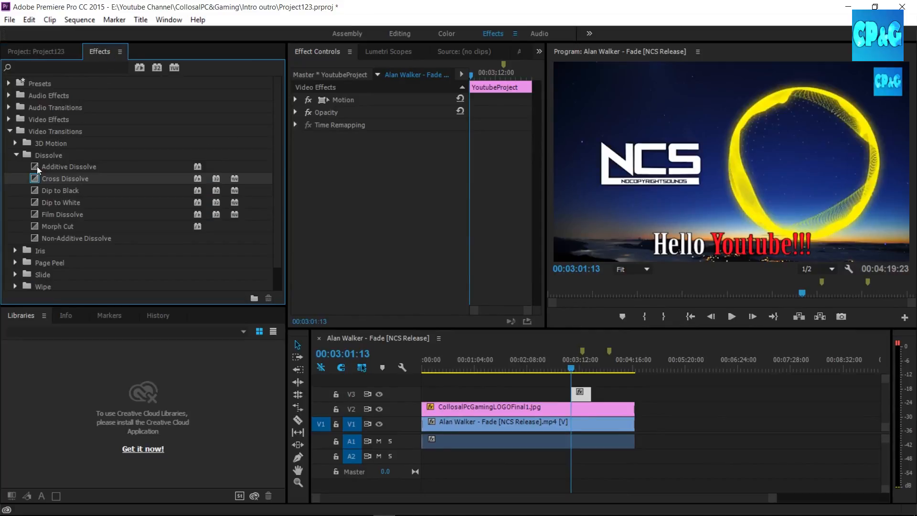
{"action": "left_click_drag", "start_coordinate": [67, 176], "coordinate": [580, 394]}
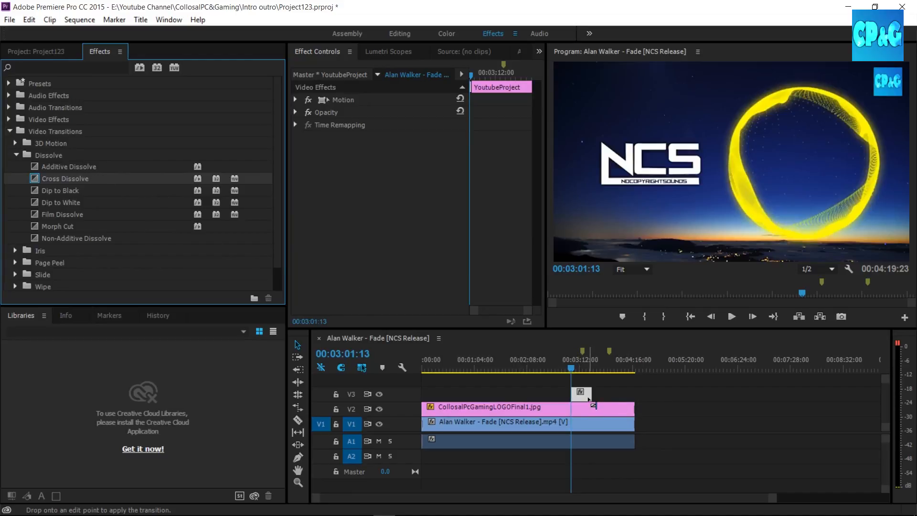
{"action": "mouse_move", "coordinate": [772, 498]}
{"action": "left_mouse_down"}
{"action": "mouse_move", "coordinate": [625, 490]}
{"action": "mouse_move", "coordinate": [712, 497]}
{"action": "mouse_move", "coordinate": [784, 486]}
{"action": "left_mouse_up"}
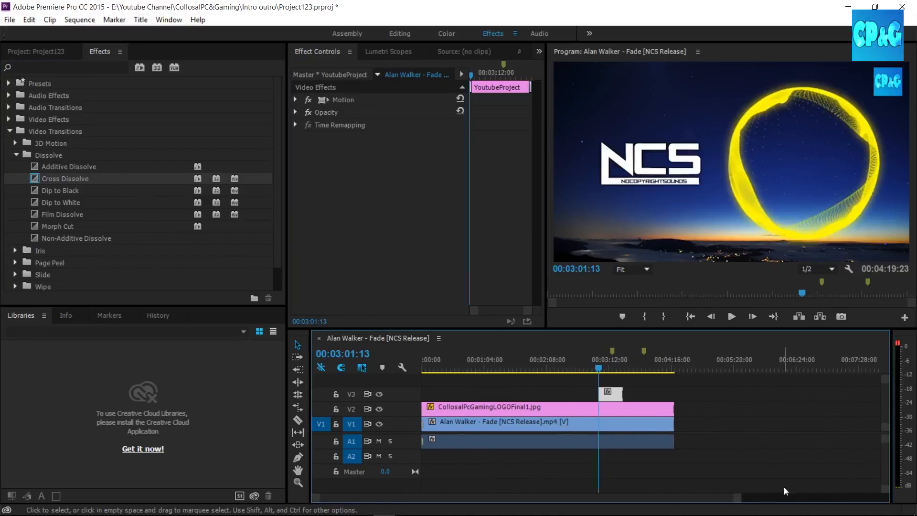
Play back the sequence around the start and end of the YoutubeProject title to check its dissolves.
{"action": "left_click_drag", "start_coordinate": [599, 369], "coordinate": [584, 369]}
{"action": "left_click", "coordinate": [735, 323]}
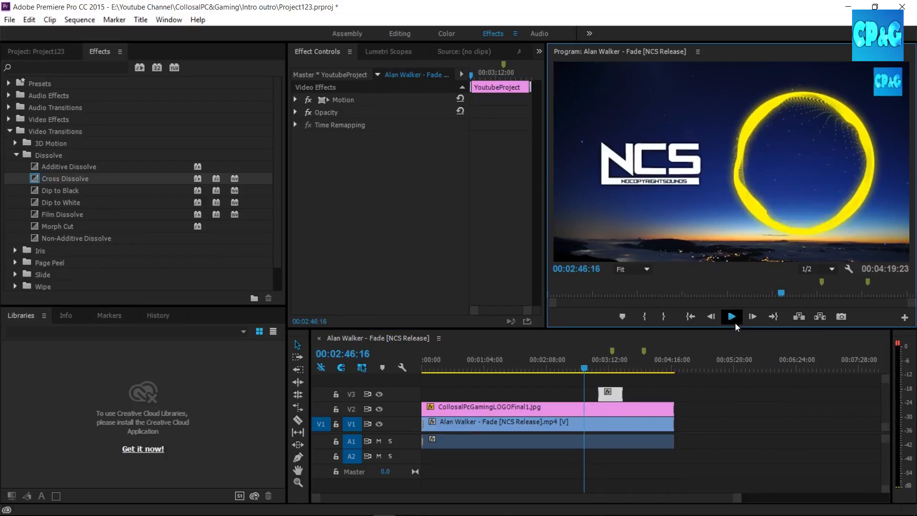
{"action": "left_click", "coordinate": [594, 371]}
{"action": "left_click_drag", "start_coordinate": [594, 369], "coordinate": [597, 369]}
{"action": "left_click", "coordinate": [732, 317]}
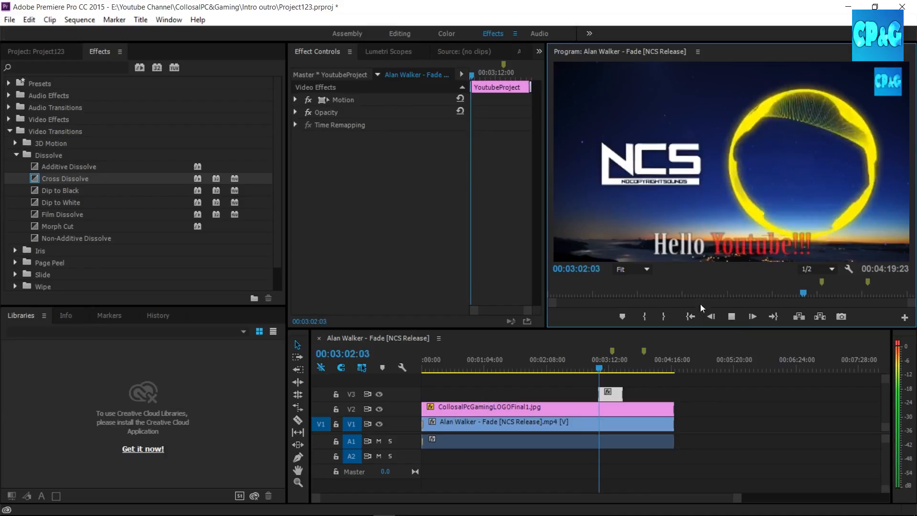
{"action": "left_click", "coordinate": [607, 369]}
{"action": "left_click_drag", "start_coordinate": [609, 371], "coordinate": [620, 371]}
{"action": "left_click", "coordinate": [732, 318]}
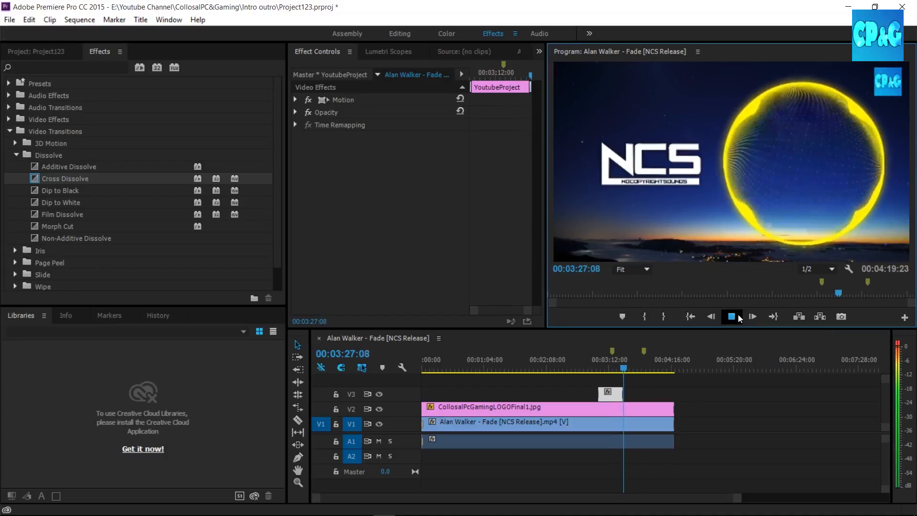
{"action": "left_click", "coordinate": [732, 317]}
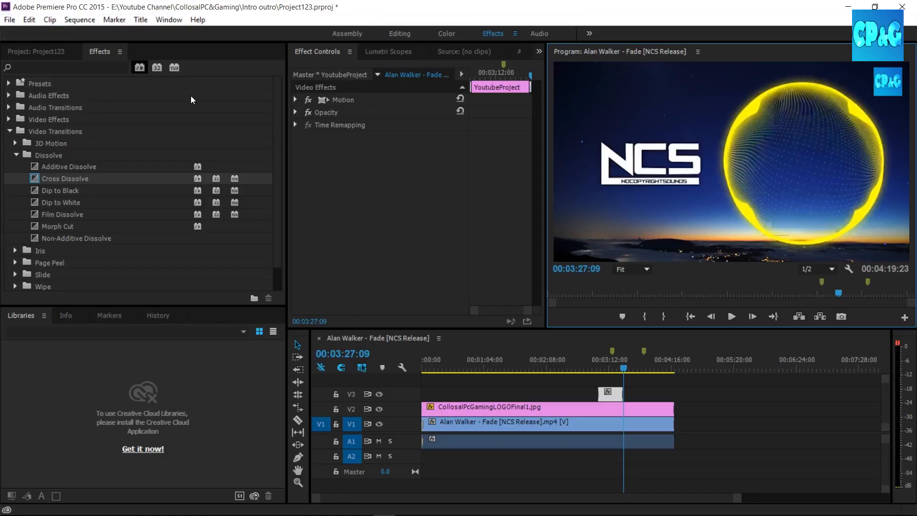
Save the project and return the playhead to the beginning of the sequence.
{"action": "key", "text": "ctrl+s"}
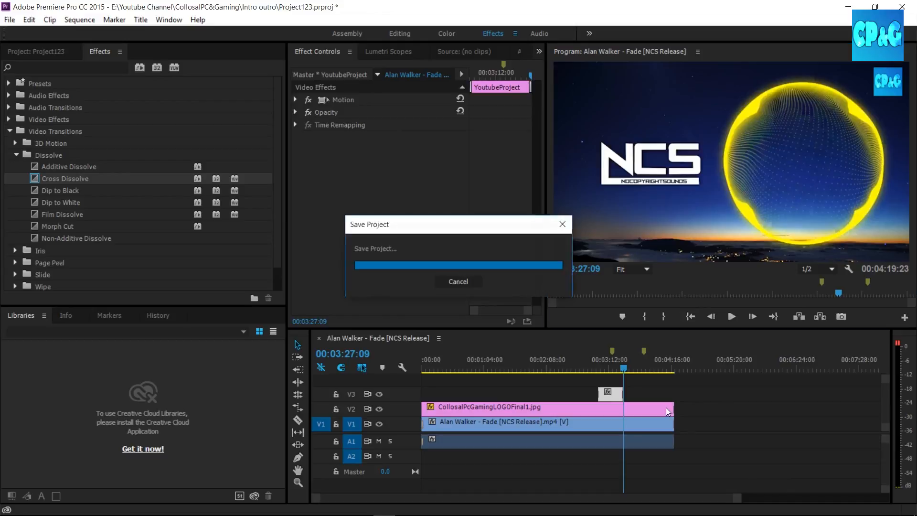
{"action": "mouse_move", "coordinate": [738, 498]}
{"action": "left_mouse_down"}
{"action": "mouse_move", "coordinate": [808, 507]}
{"action": "mouse_move", "coordinate": [740, 504]}
{"action": "mouse_move", "coordinate": [753, 501]}
{"action": "left_mouse_up"}
{"action": "left_click_drag", "start_coordinate": [656, 370], "coordinate": [412, 356]}
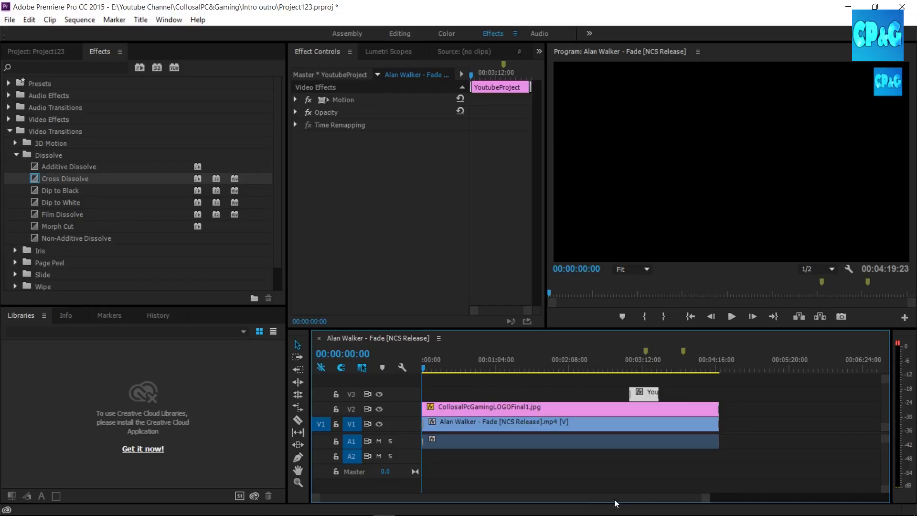
Mark the sequence's In point at 00:00:56:21 and its Out point at 00:04:08:20.
{"action": "left_click_drag", "start_coordinate": [424, 368], "coordinate": [489, 371]}
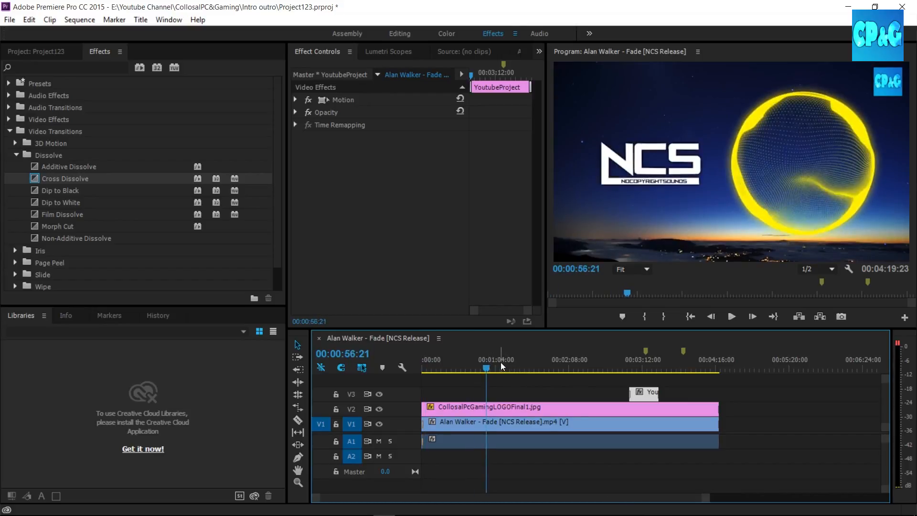
{"action": "key", "text": "i"}
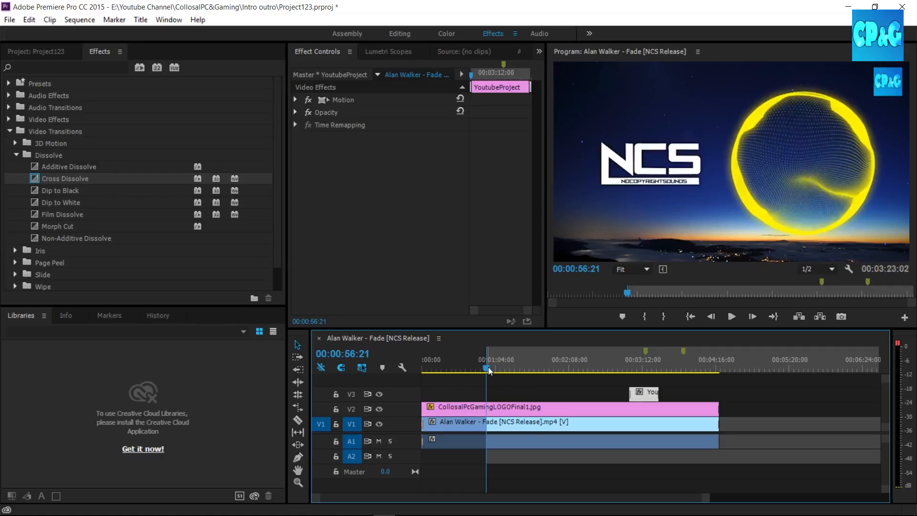
{"action": "left_click_drag", "start_coordinate": [489, 367], "coordinate": [709, 382]}
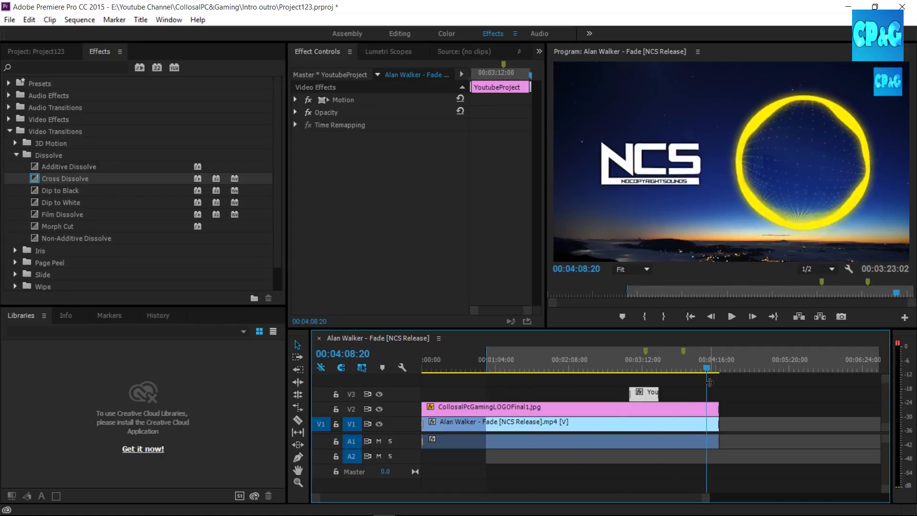
{"action": "key", "text": "o"}
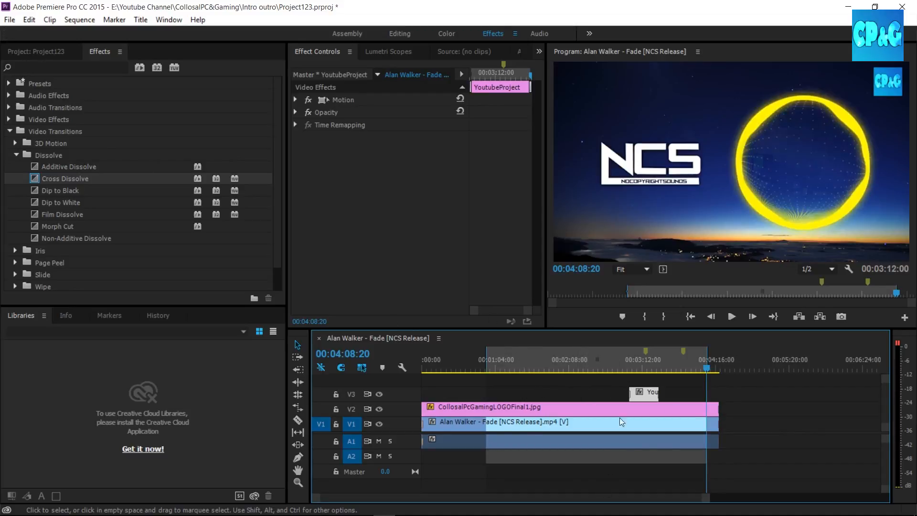
Open the media export settings for the Alan Walker - Fade [NCS Release] sequence.
{"action": "left_click", "coordinate": [10, 20]}
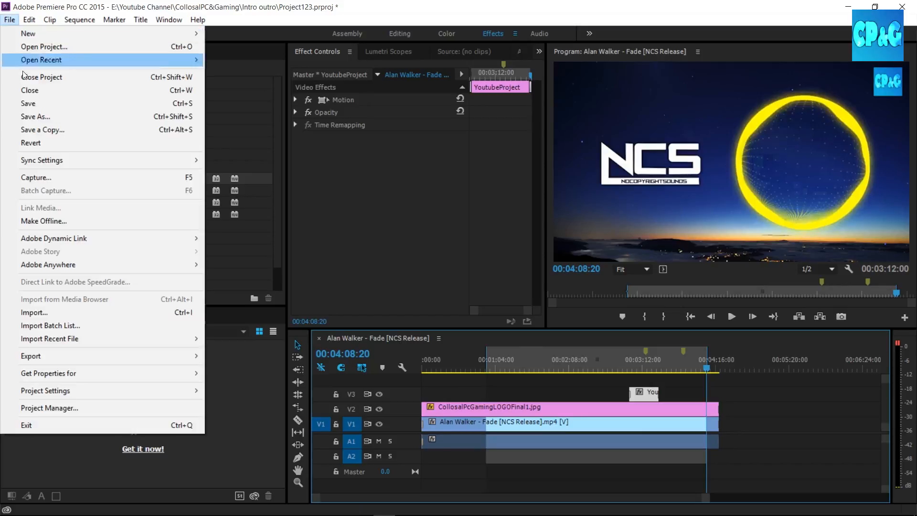
{"action": "mouse_move", "coordinate": [176, 351]}
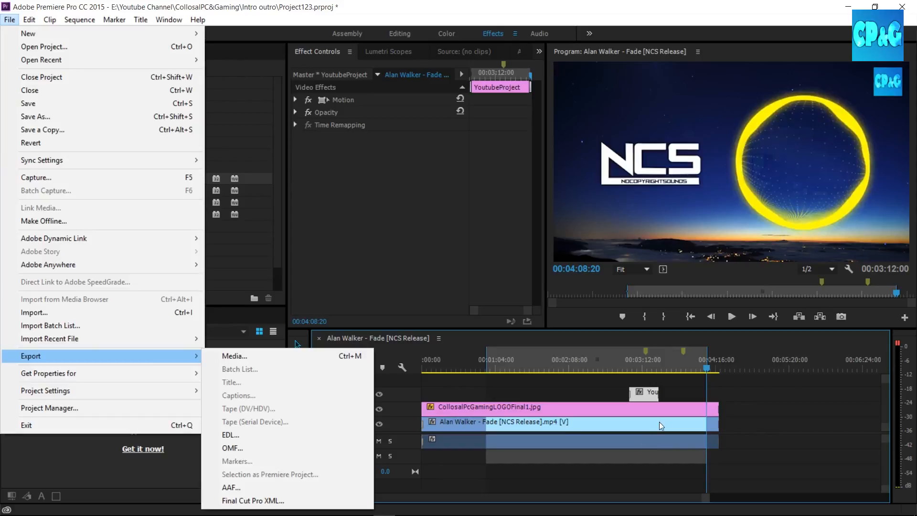
{"action": "left_click", "coordinate": [639, 414]}
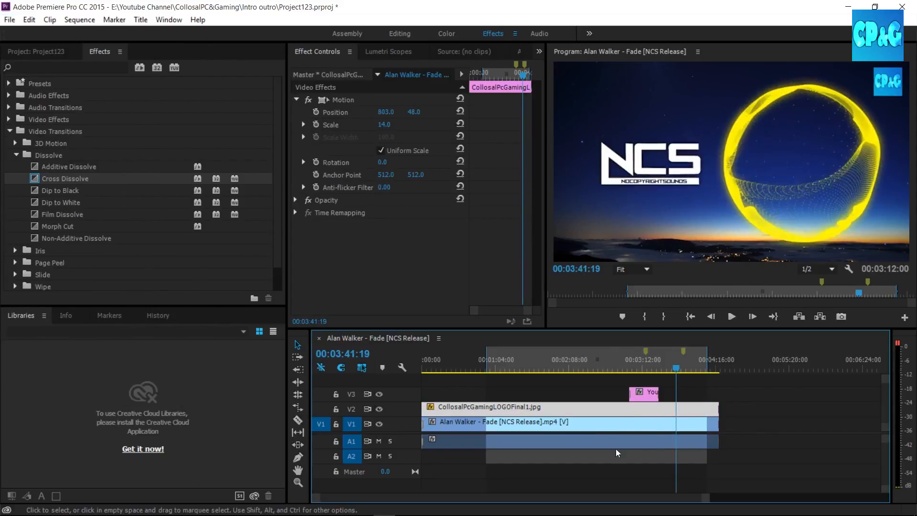
{"action": "left_click", "coordinate": [10, 19]}
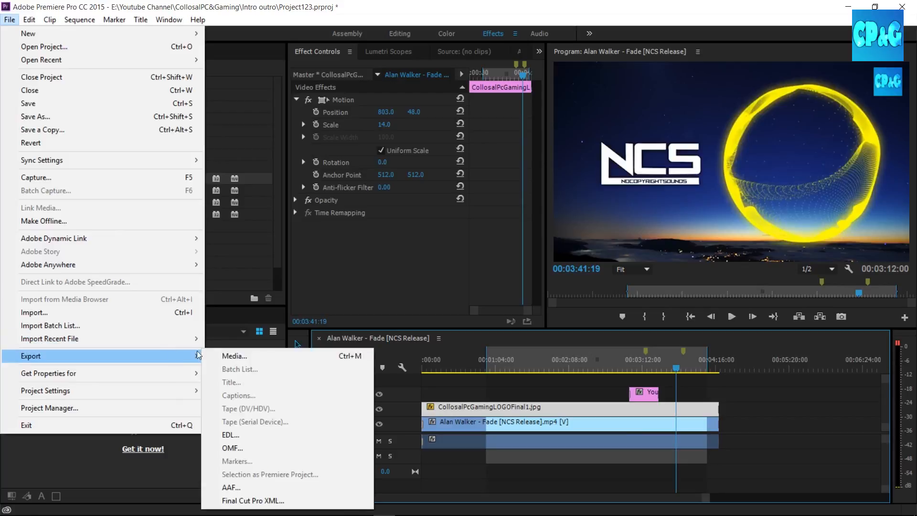
{"action": "left_click", "coordinate": [262, 357]}
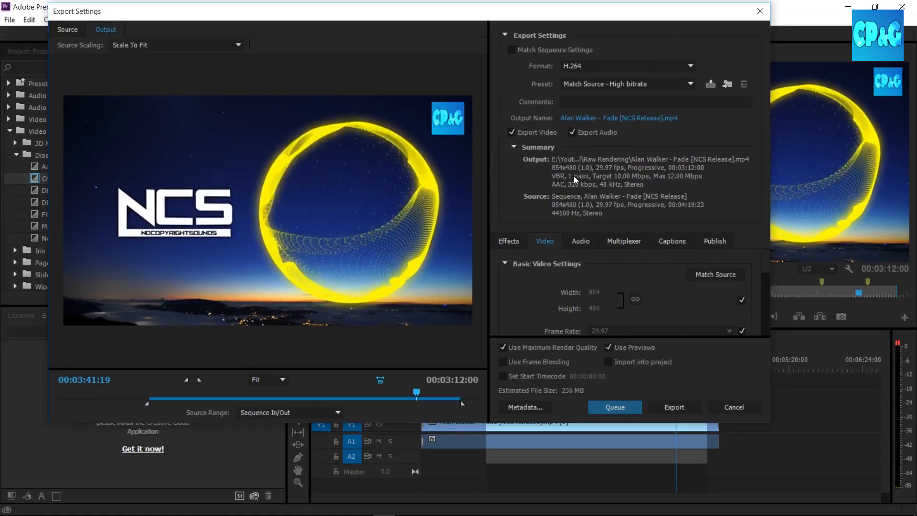
Switch the export source range to Entire Sequence and back to Sequence In/Out.
{"action": "left_click", "coordinate": [249, 413]}
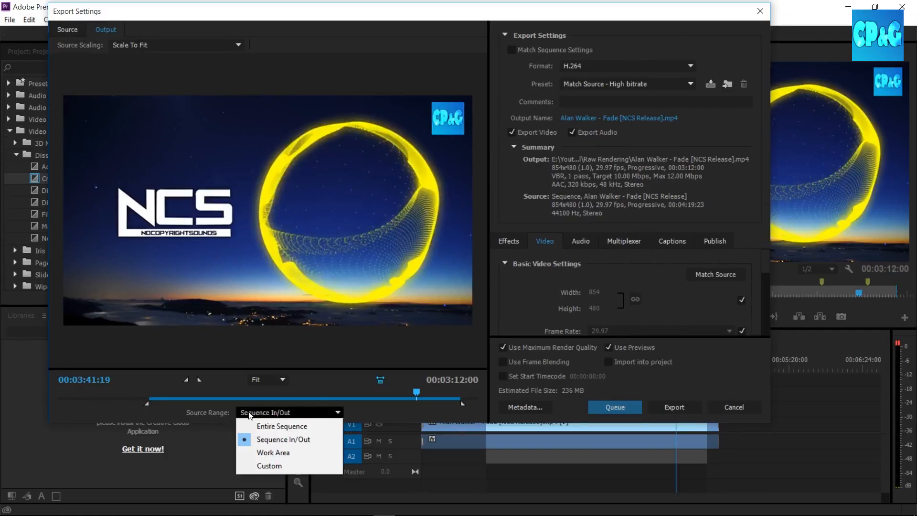
{"action": "left_click", "coordinate": [279, 429]}
{"action": "left_click", "coordinate": [277, 412]}
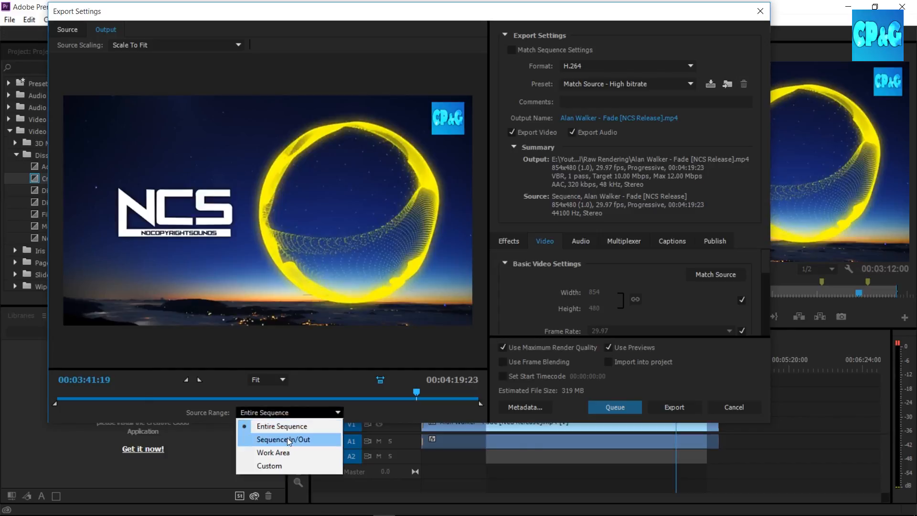
{"action": "left_click", "coordinate": [288, 439]}
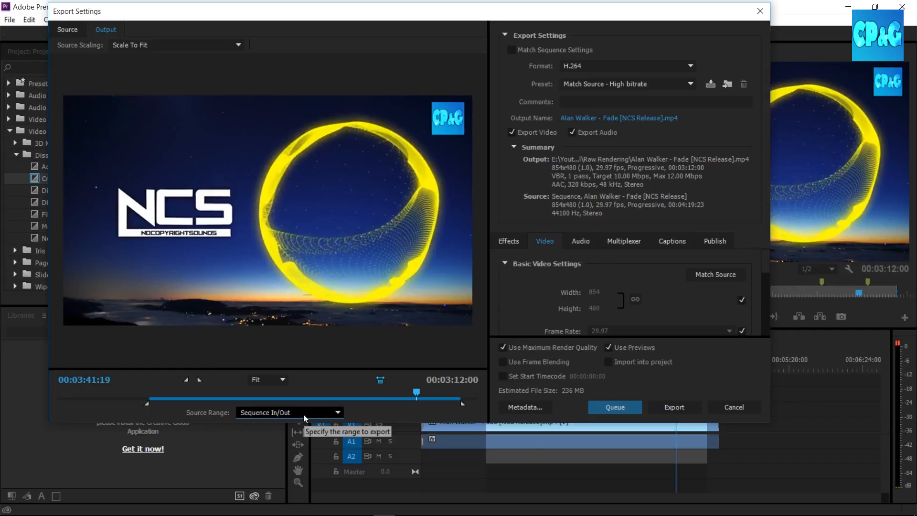
{"action": "scroll", "coordinate": [760, 286], "scroll_direction": "down", "scroll_amount": 3}
{"action": "scroll", "coordinate": [749, 287], "scroll_direction": "up", "scroll_amount": 3}
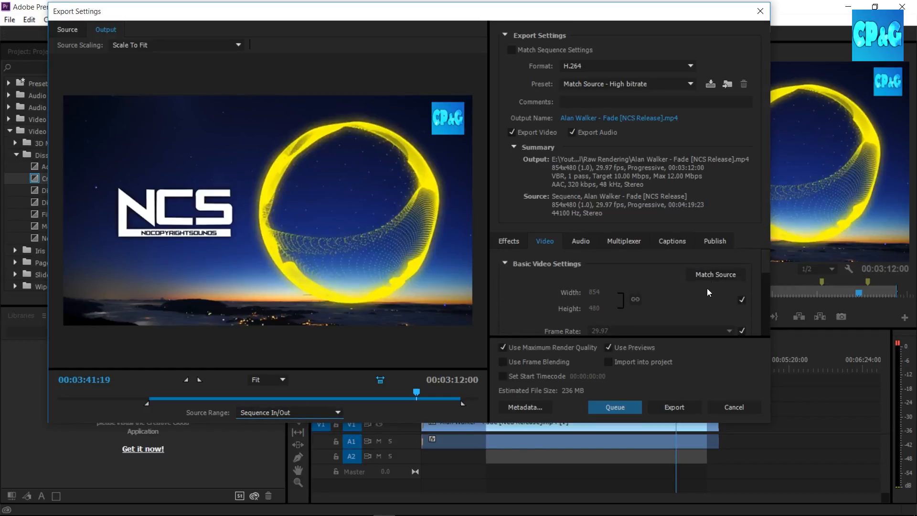
{"action": "scroll", "coordinate": [764, 277], "scroll_direction": "down", "scroll_amount": 1}
{"action": "scroll", "coordinate": [767, 303], "scroll_direction": "up", "scroll_amount": 1}
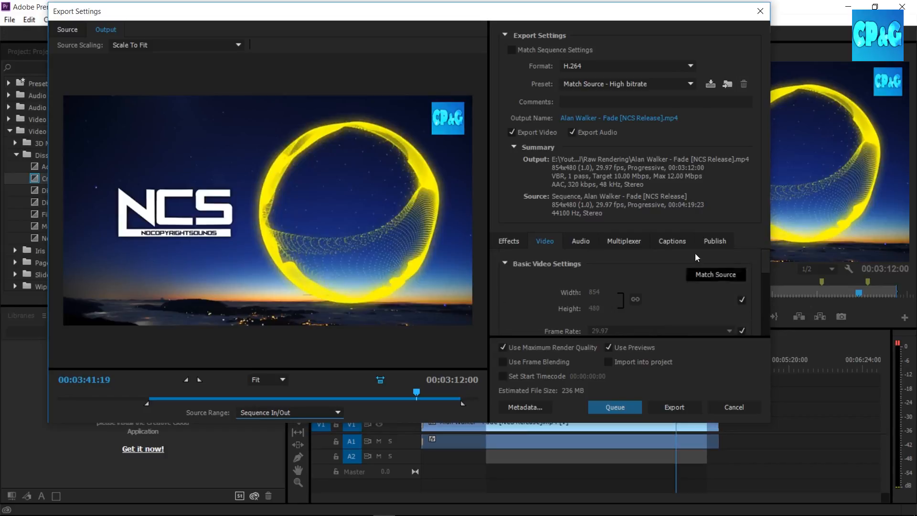
{"action": "left_click", "coordinate": [597, 119]}
{"action": "left_click", "coordinate": [98, 106]}
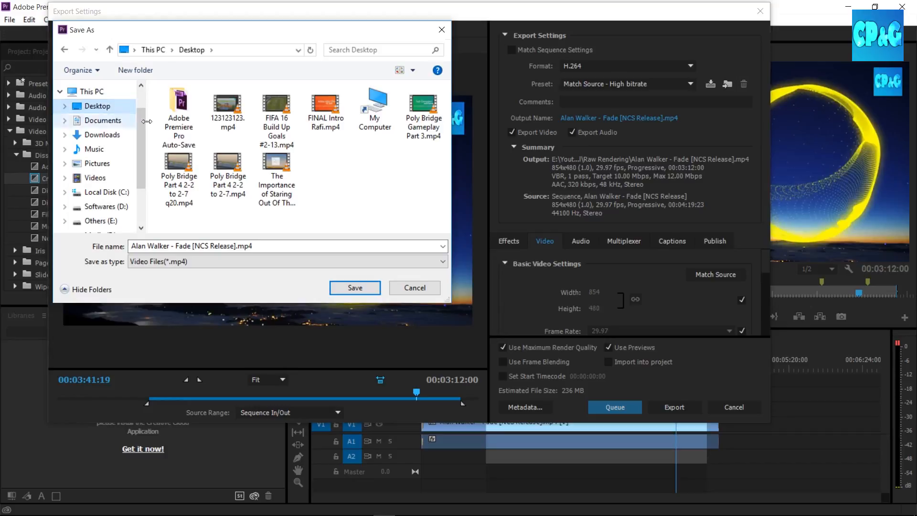
{"action": "left_click", "coordinate": [415, 288]}
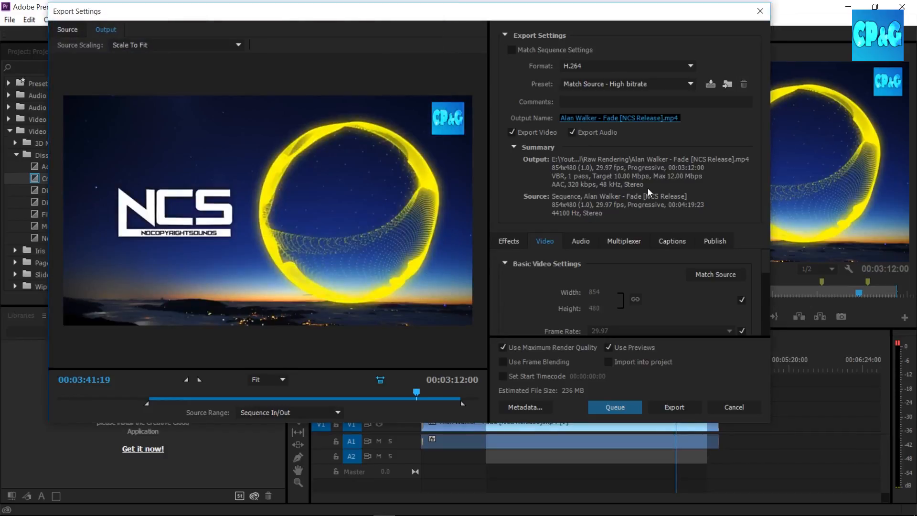
Start exporting the marked range as H.264 with the Match Source - High bitrate preset, and cancel the encoding.
{"action": "left_click", "coordinate": [671, 407]}
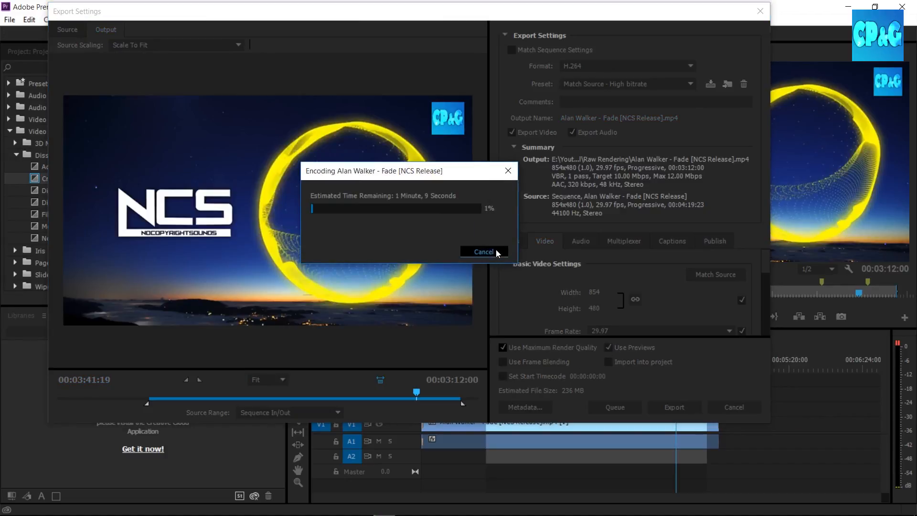
{"action": "left_click", "coordinate": [492, 248]}
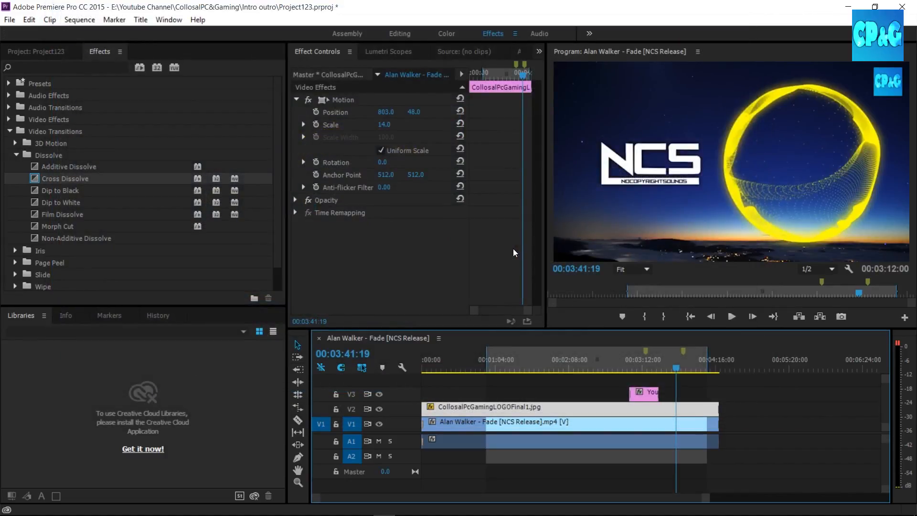